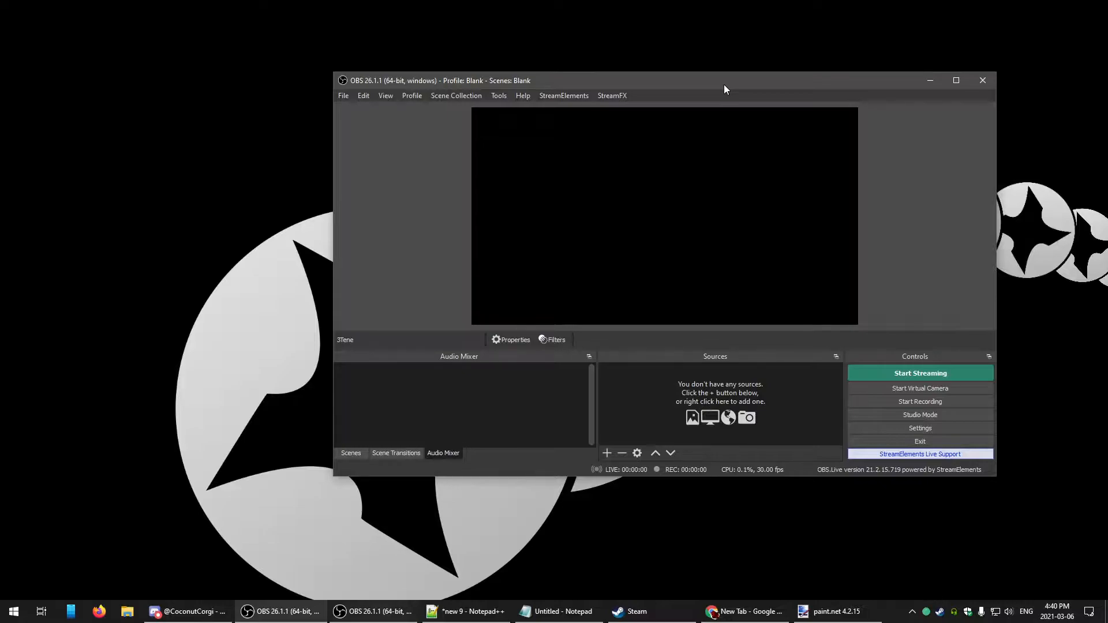
# - Position the OBS window and create a new profile named 'Guest OBS Ninja'
pyautogui.moveTo(723, 85); pyautogui.dragTo(686, 90)
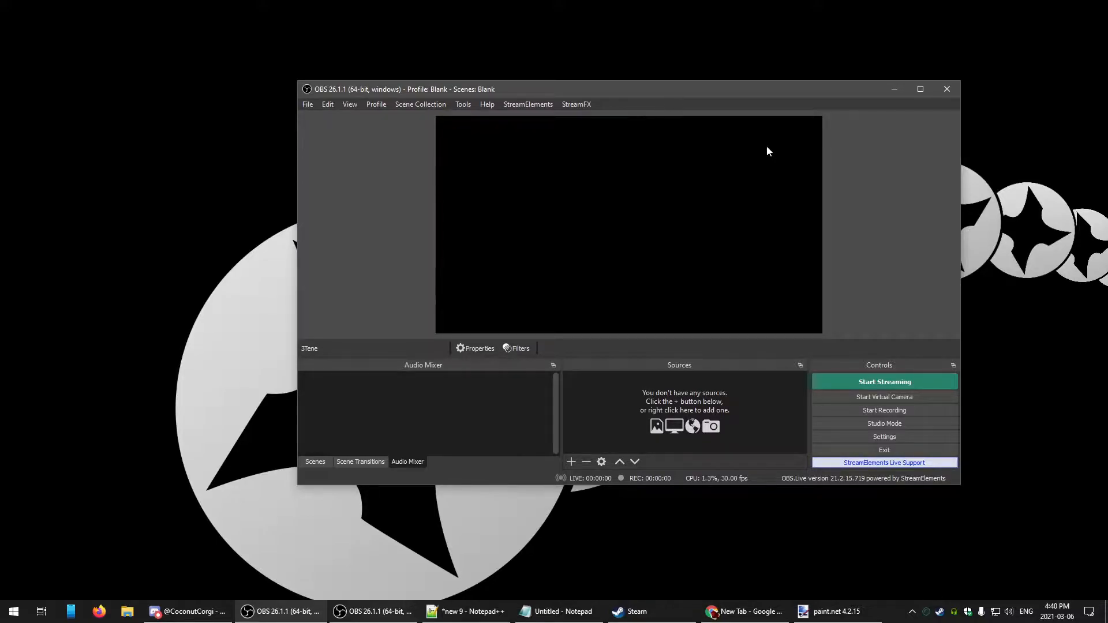
pyautogui.moveTo(669, 90); pyautogui.dragTo(687, 84)
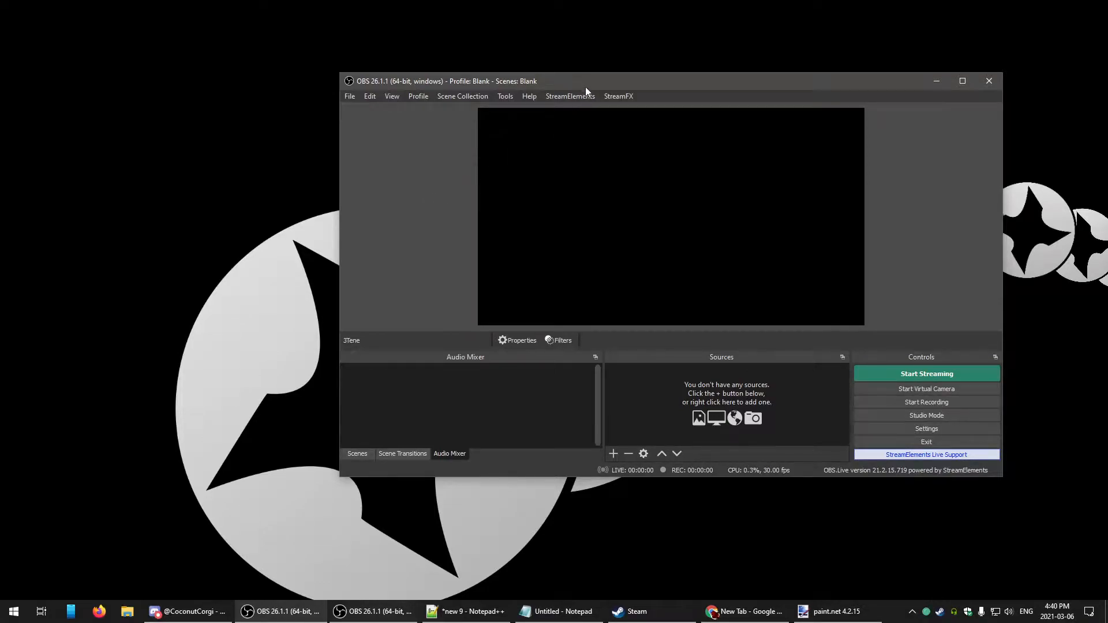
pyautogui.moveTo(584, 88); pyautogui.dragTo(569, 117)
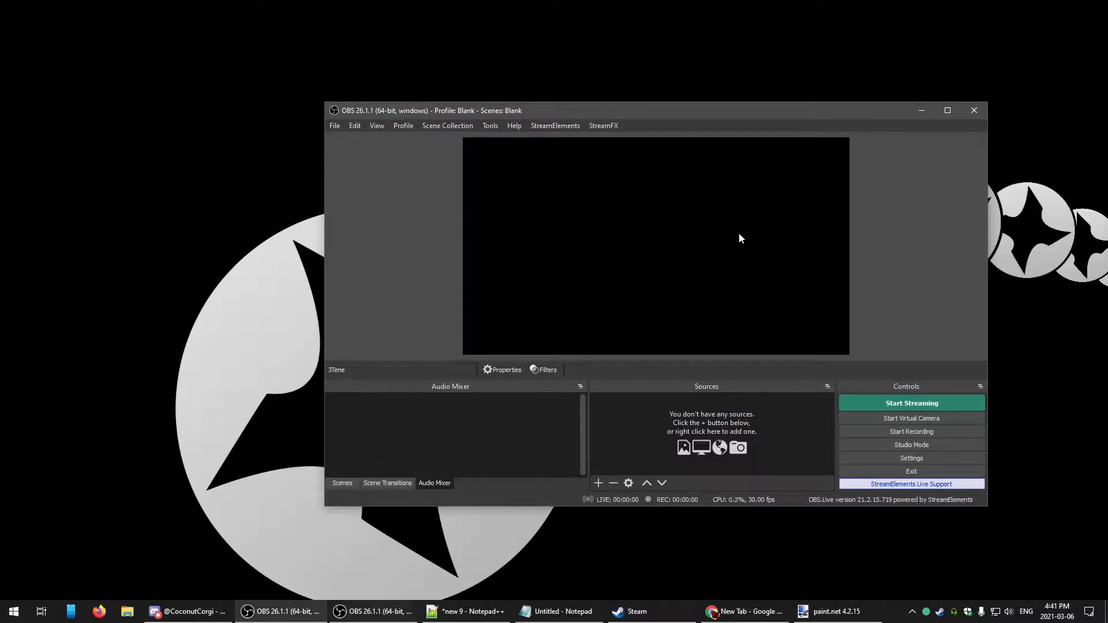
pyautogui.moveTo(696, 111); pyautogui.dragTo(705, 107)
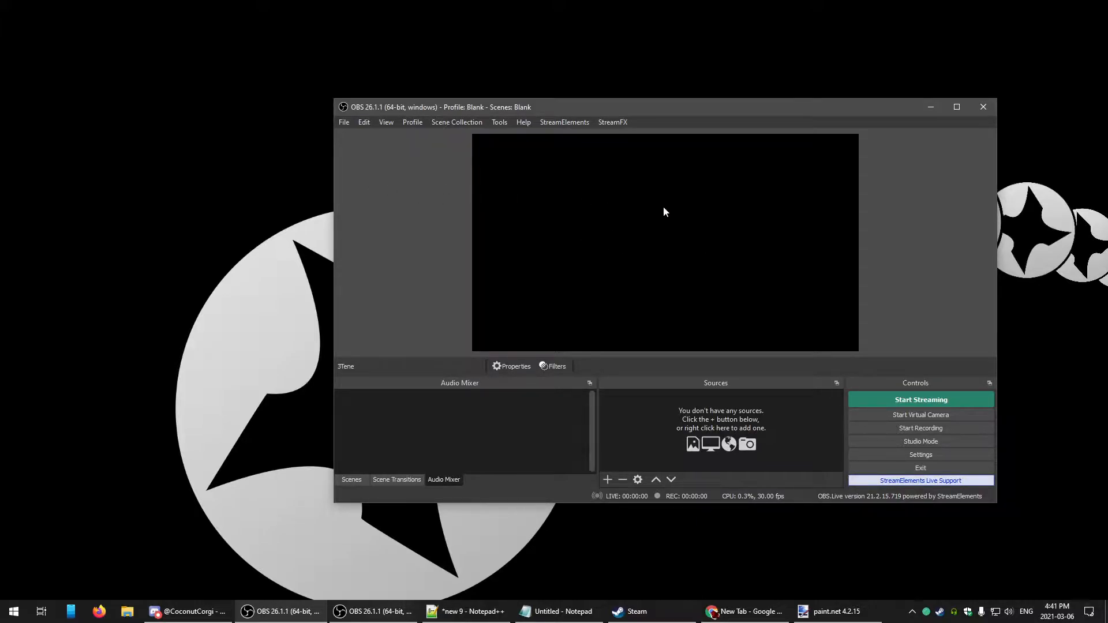
pyautogui.click(413, 121)
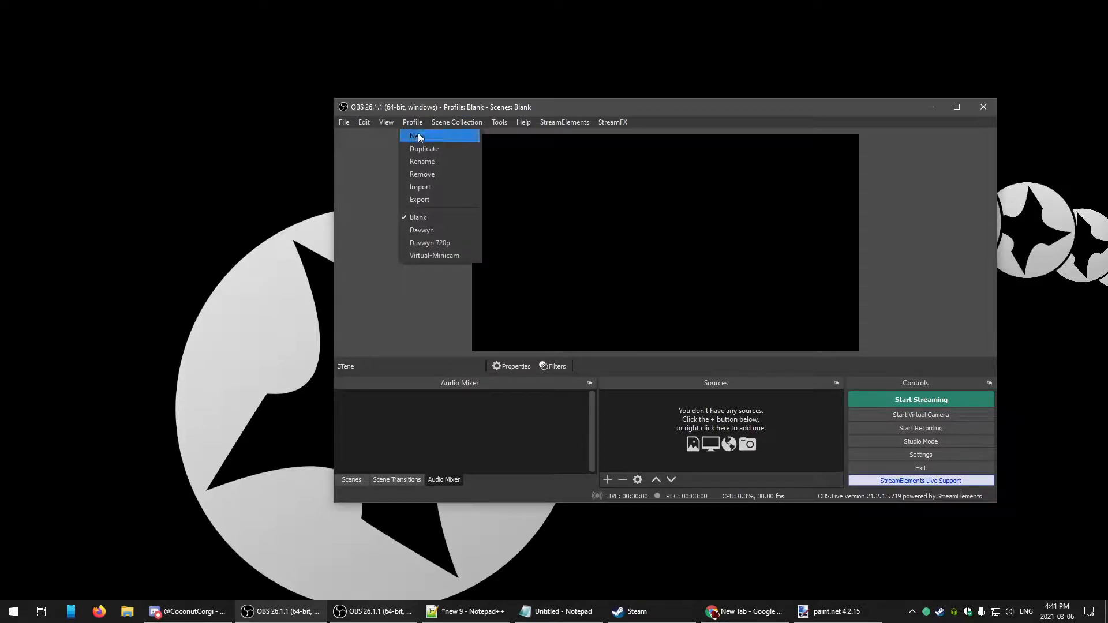
pyautogui.click(417, 135)
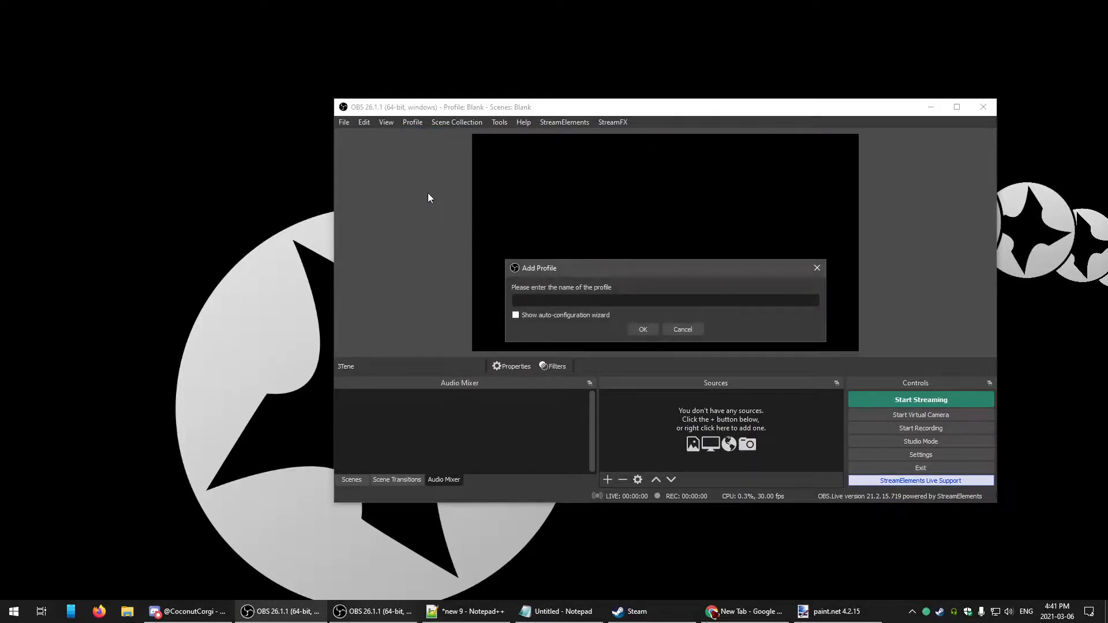
pyautogui.write('Guest OBS Ninja')
pyautogui.click(643, 333)
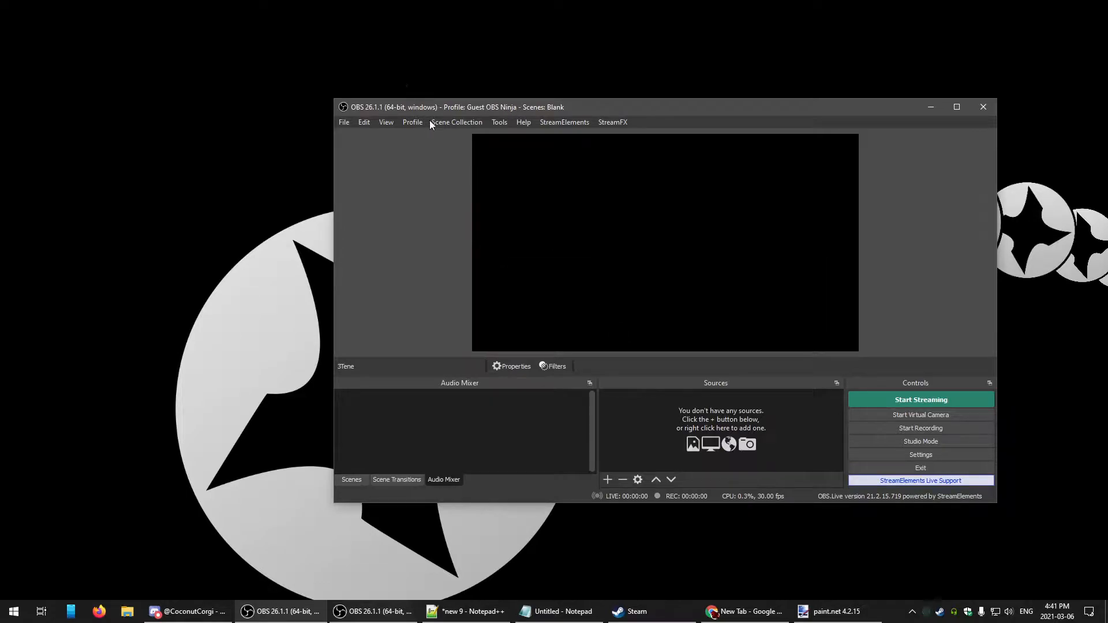
# - Create a new scene collection named 'Guest OBS Ninja' and confirm both are active
pyautogui.click(439, 122)
pyautogui.click(443, 137)
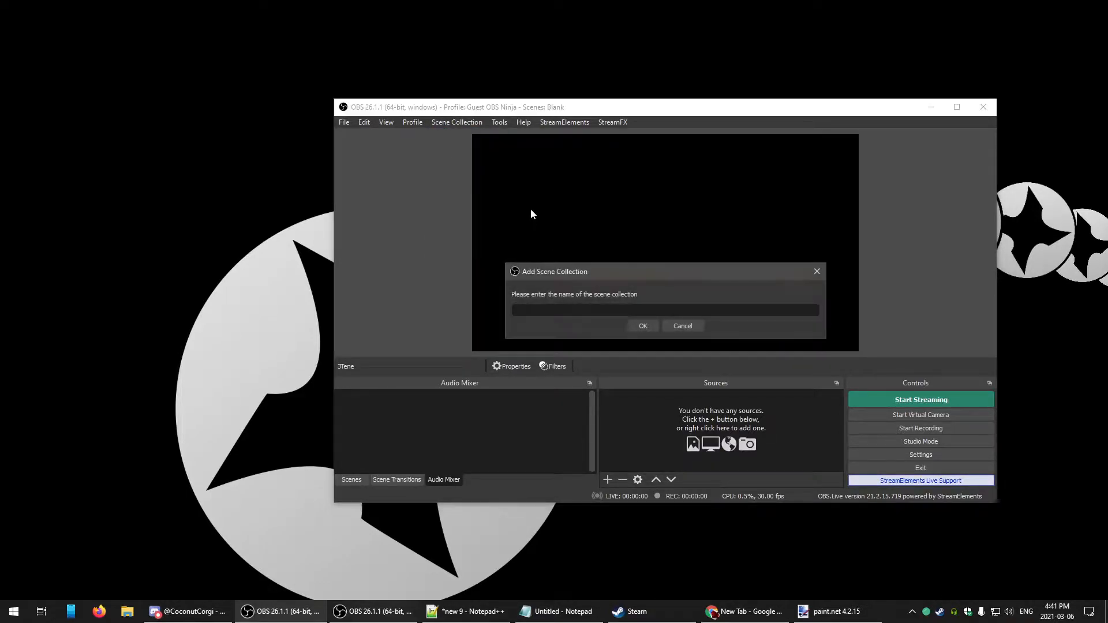
pyautogui.write('Guest OBS Ninja')
pyautogui.press('Return')
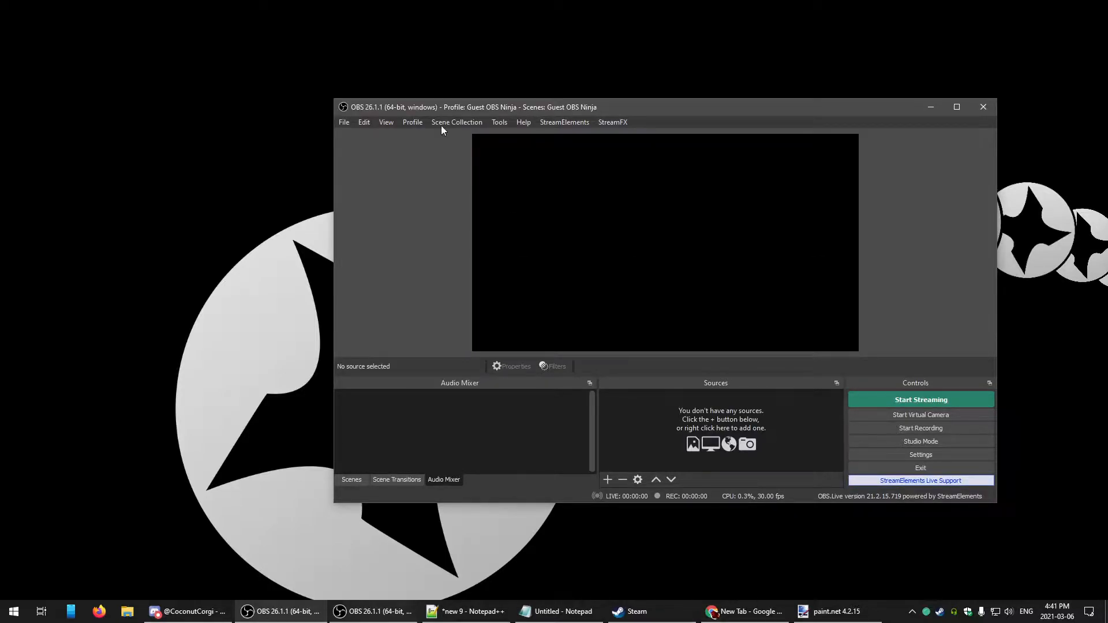
pyautogui.click(416, 123)
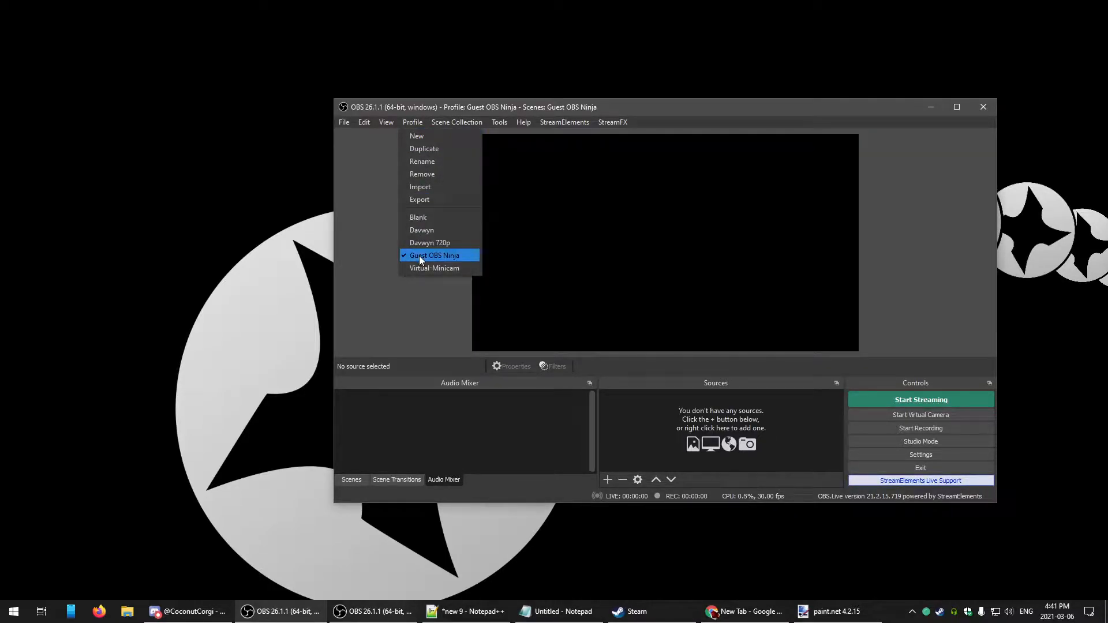
pyautogui.moveTo(437, 120)
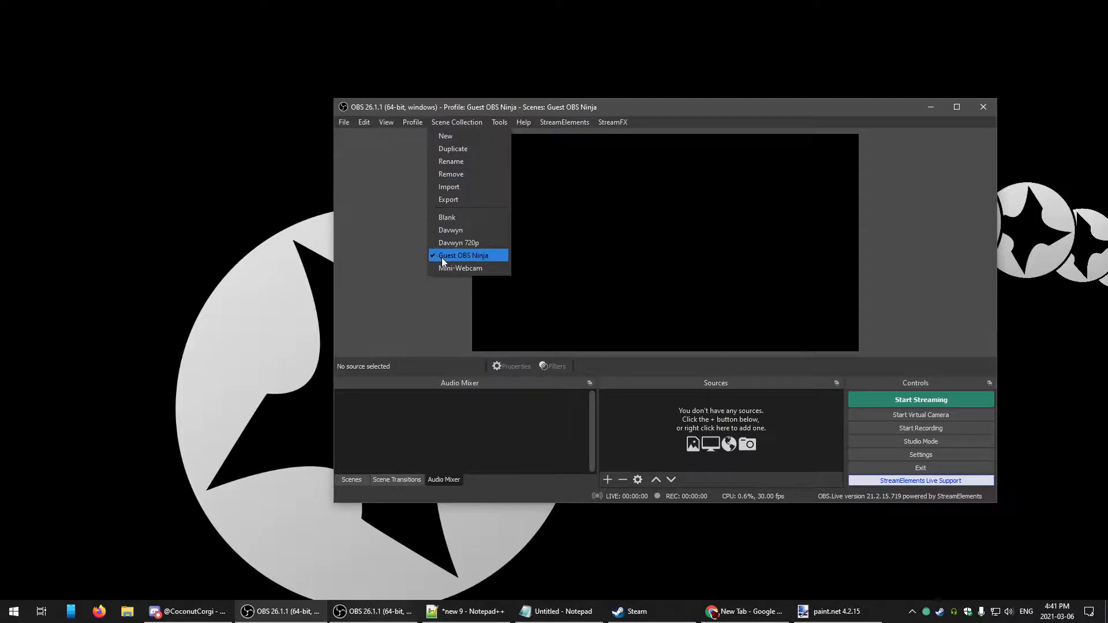
pyautogui.click(459, 122)
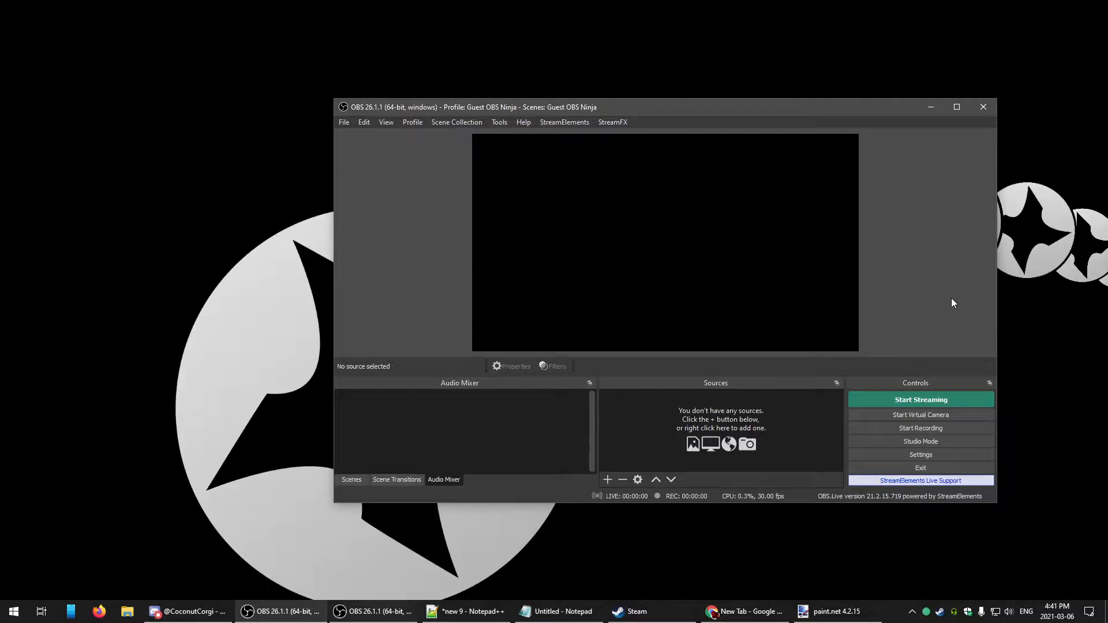
# - Create a new blank 1920×1080 image in paint.net
pyautogui.click(861, 621)
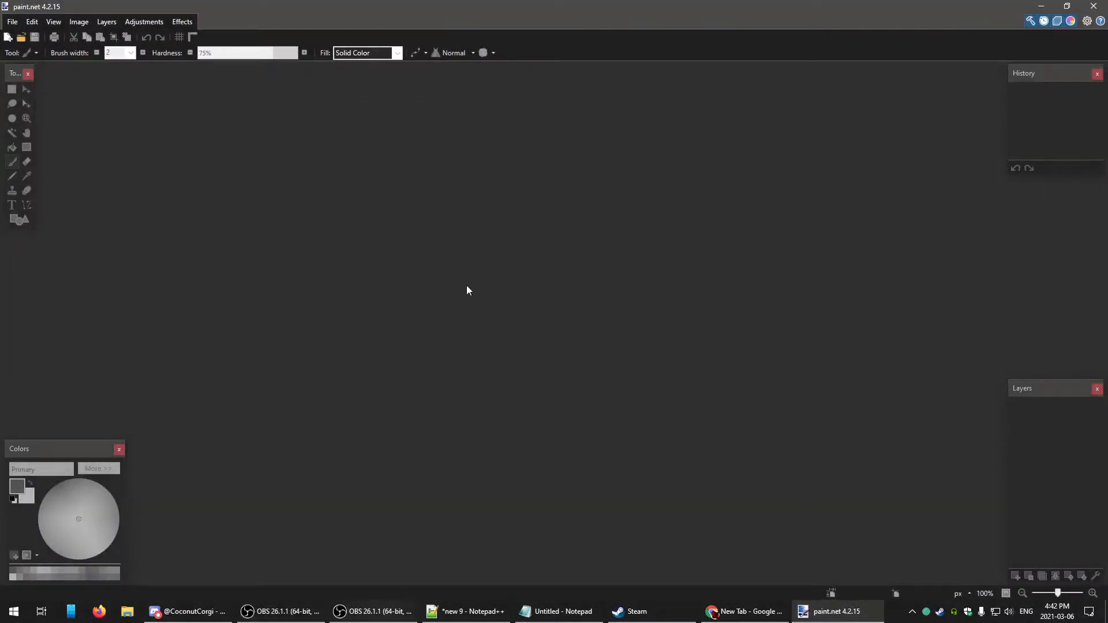
pyautogui.click(12, 22)
pyautogui.click(17, 38)
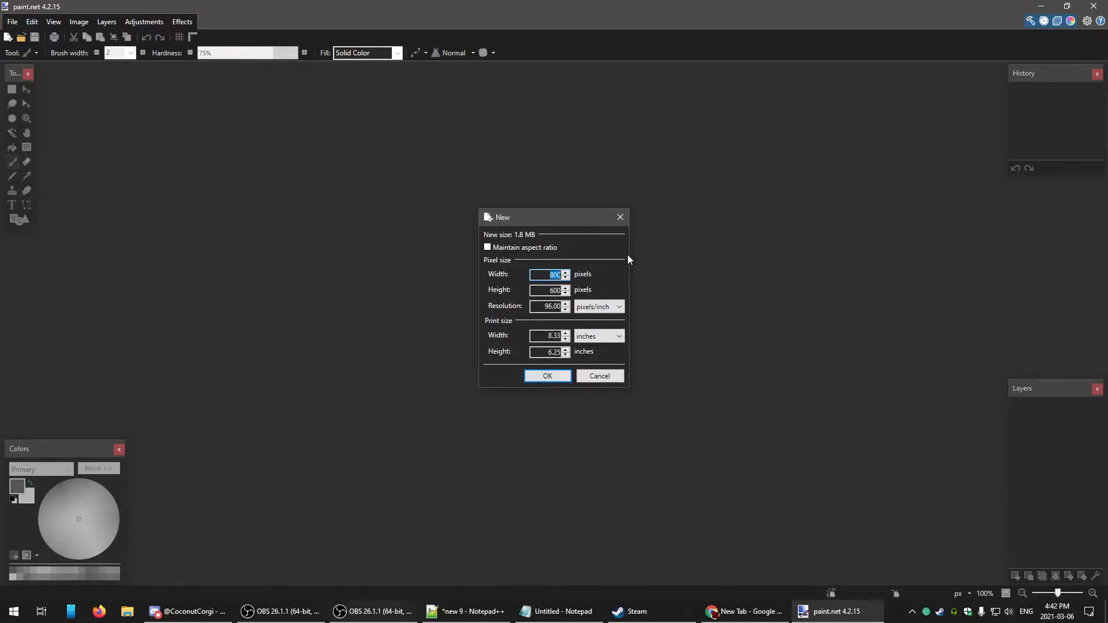
pyautogui.write('1920')
pyautogui.press('Tab')
pyautogui.write('1080')
pyautogui.click(551, 377)
pyautogui.scroll(-2, 595, 260)
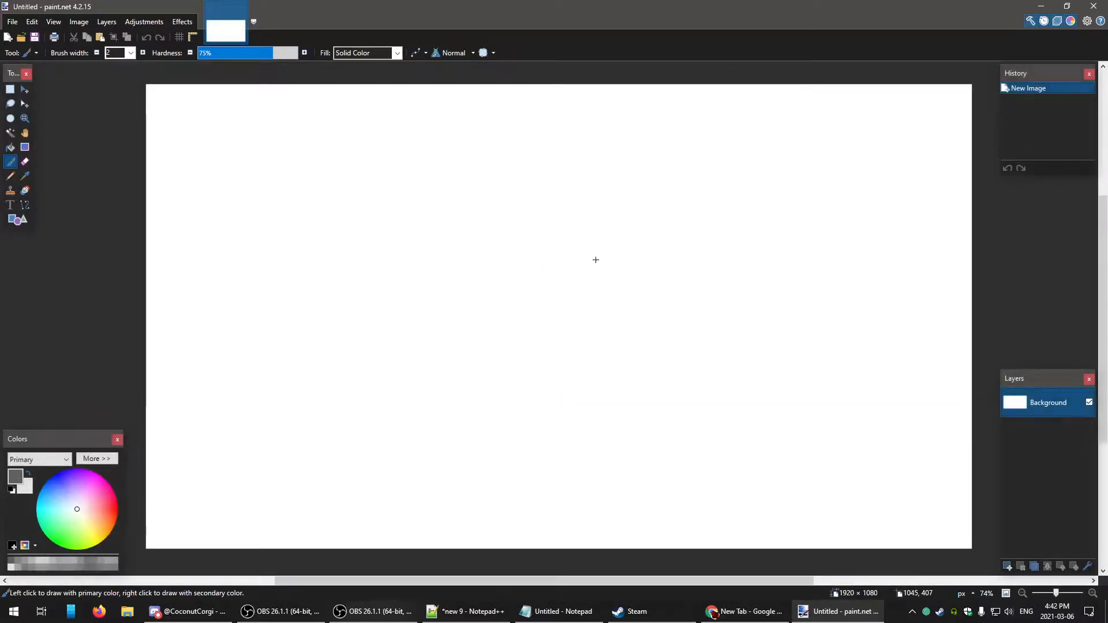
# - Draw a fixed 16:9 rectangle selection of 841 × 474 at the bottom-right corner
pyautogui.click(10, 89)
pyautogui.click(166, 53)
pyautogui.click(148, 79)
pyautogui.write('16')
pyautogui.press('Tab')
pyautogui.write('9')
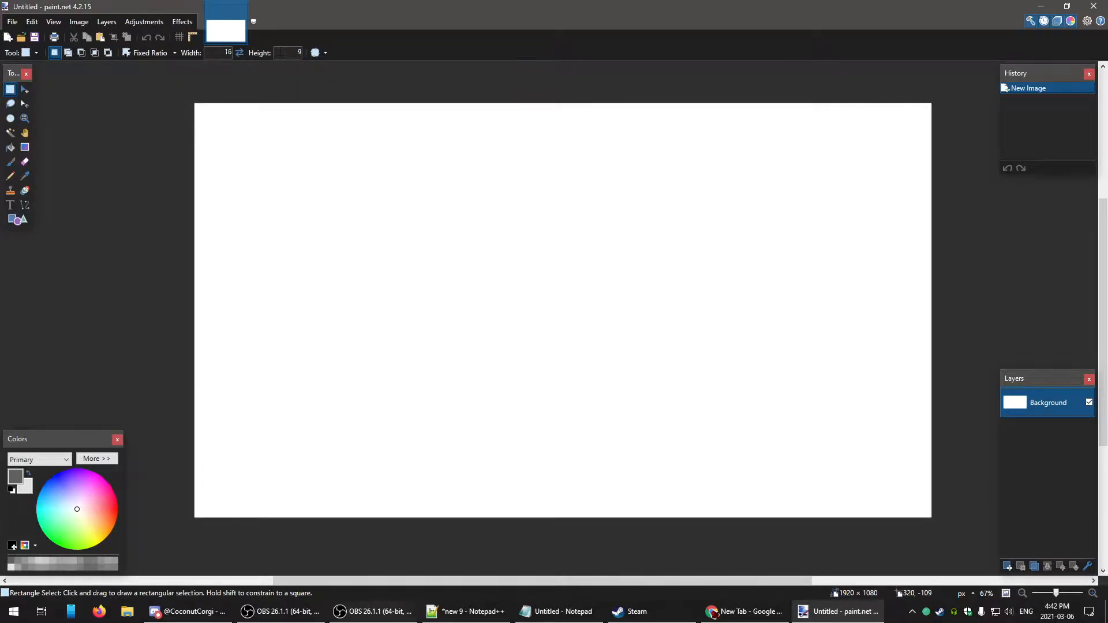
pyautogui.moveTo(539, 278); pyautogui.dragTo(928, 506)
pyautogui.moveTo(435, 266); pyautogui.dragTo(771, 431)
pyautogui.moveTo(935, 517); pyautogui.dragTo(609, 299)
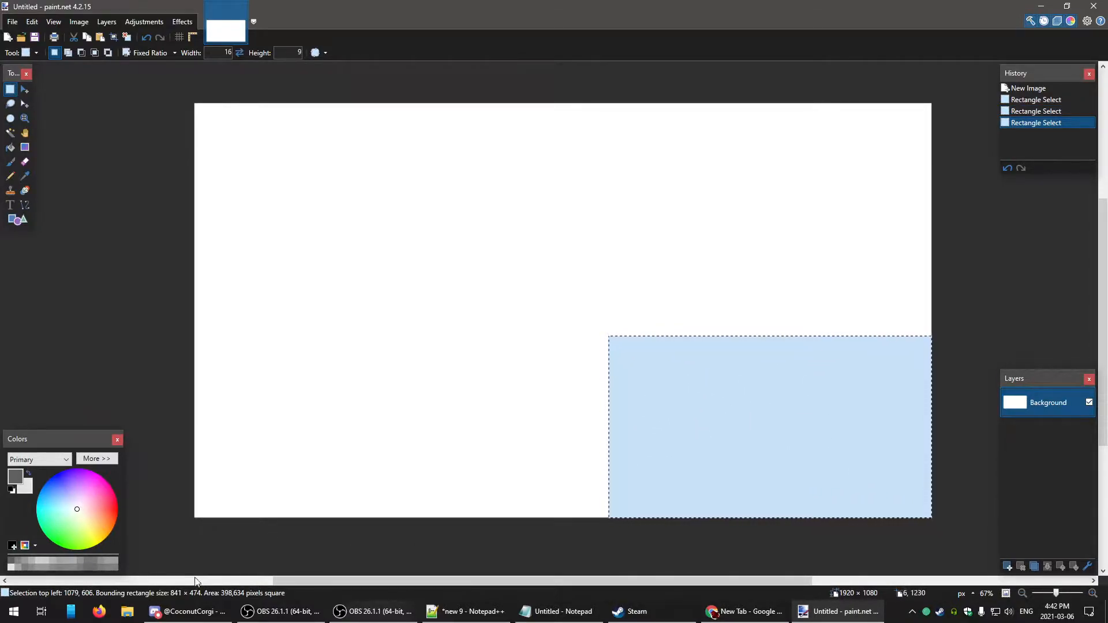
# - Note '841x474' in Notepad, close paint.net, and move the note to the screen top
pyautogui.click(557, 611)
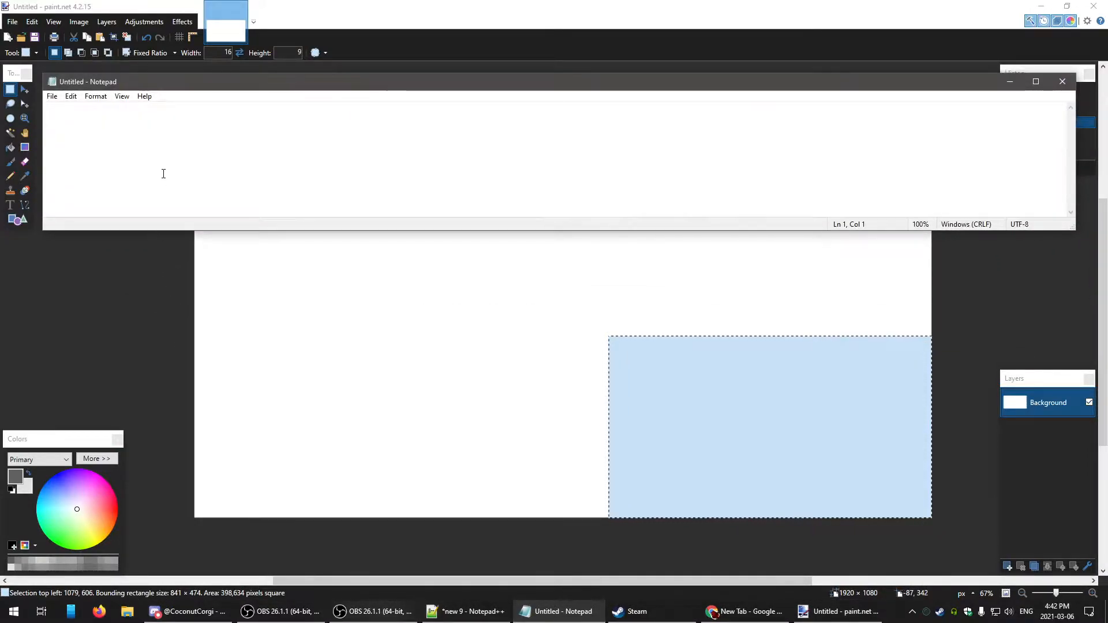
pyautogui.write('84')
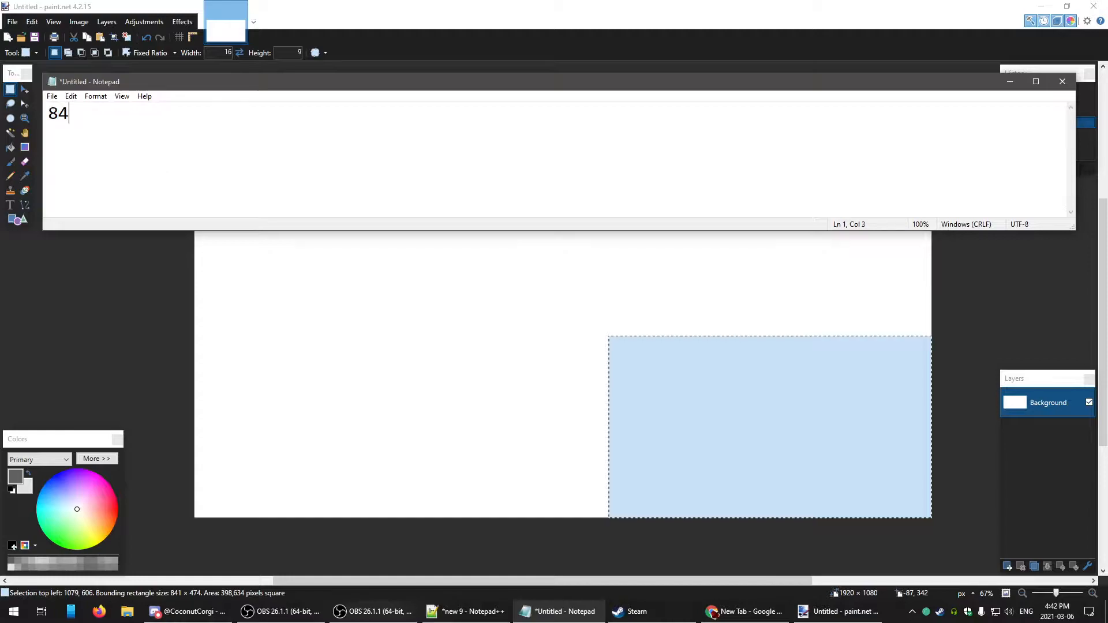
pyautogui.write('1')
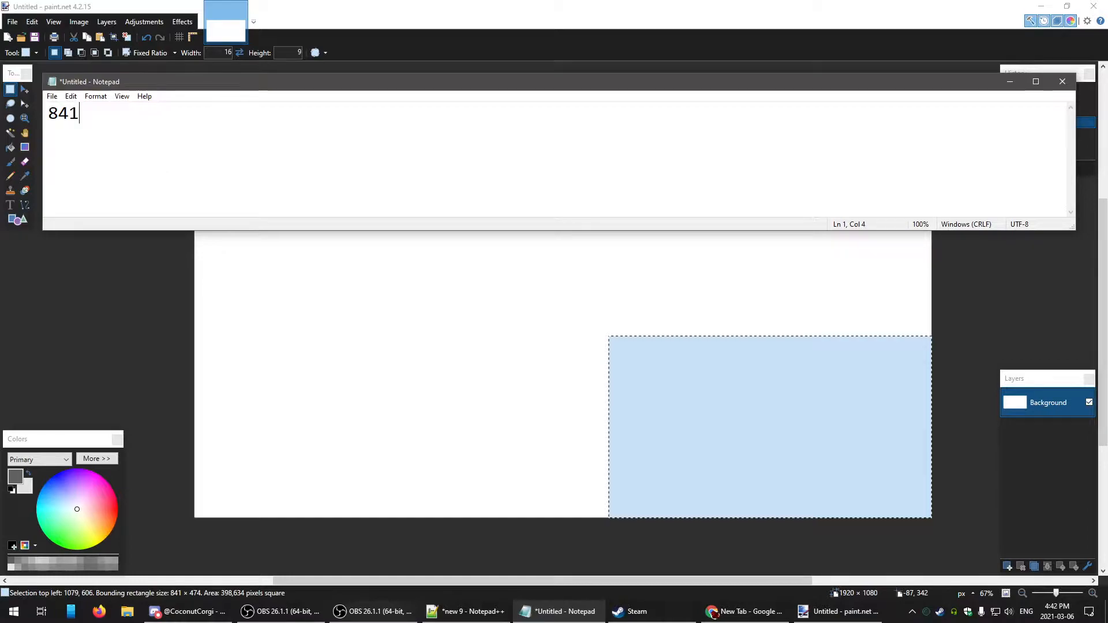
pyautogui.write('x474')
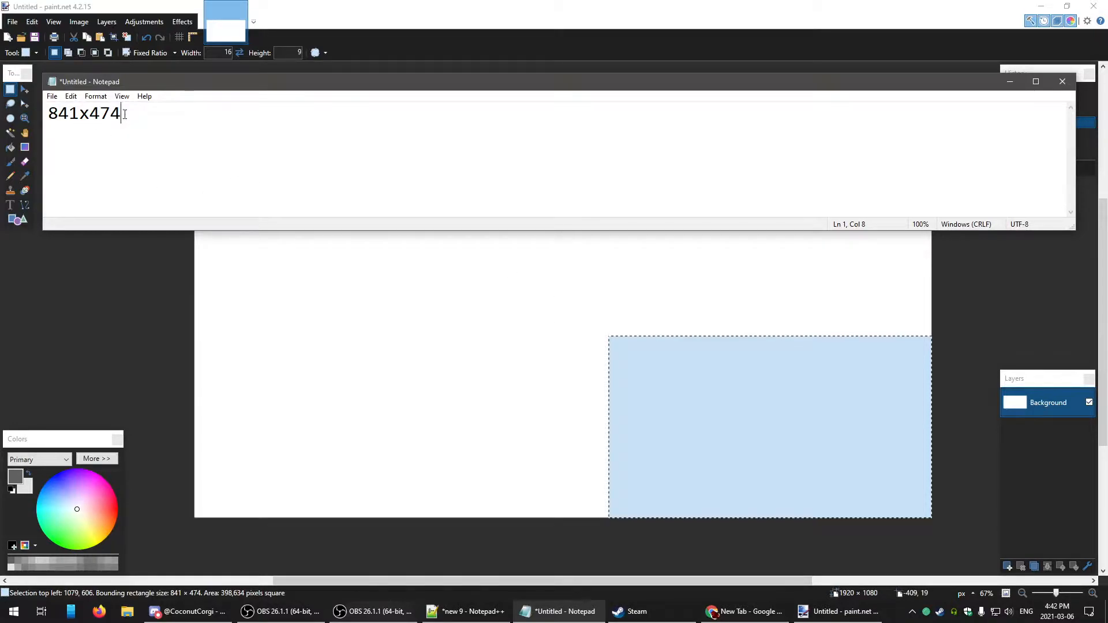
pyautogui.press('Return')
pyautogui.press('Return')
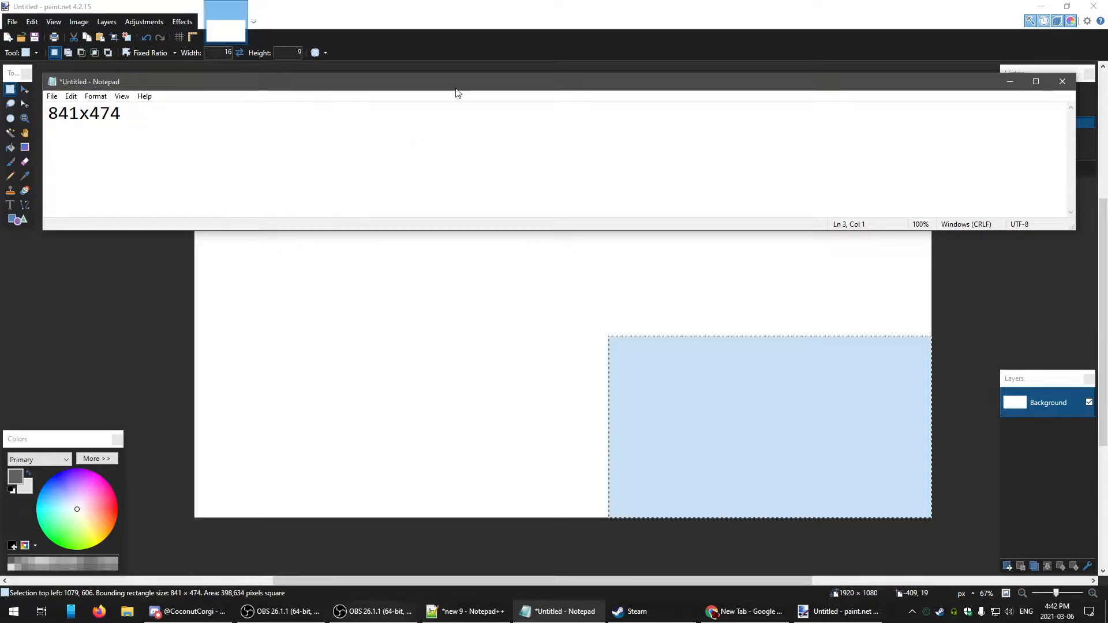
pyautogui.click(1094, 5)
pyautogui.moveTo(441, 86); pyautogui.dragTo(413, 32)
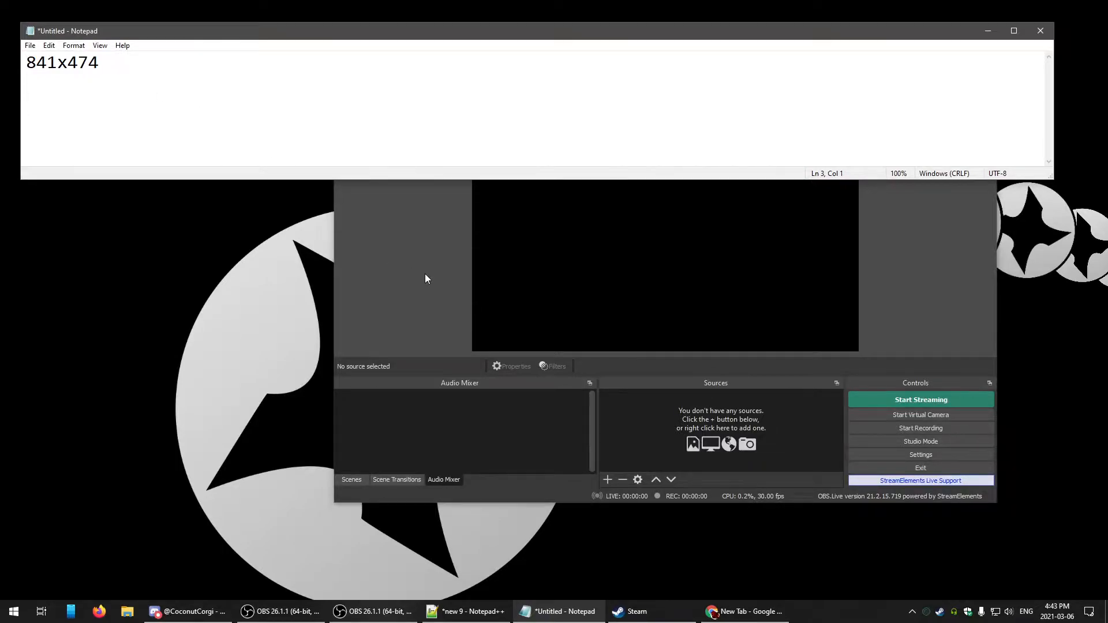
# - Move the OBS window down-right beneath the note and launch 3teneFREE
pyautogui.click(383, 245)
pyautogui.moveTo(448, 110); pyautogui.dragTo(485, 157)
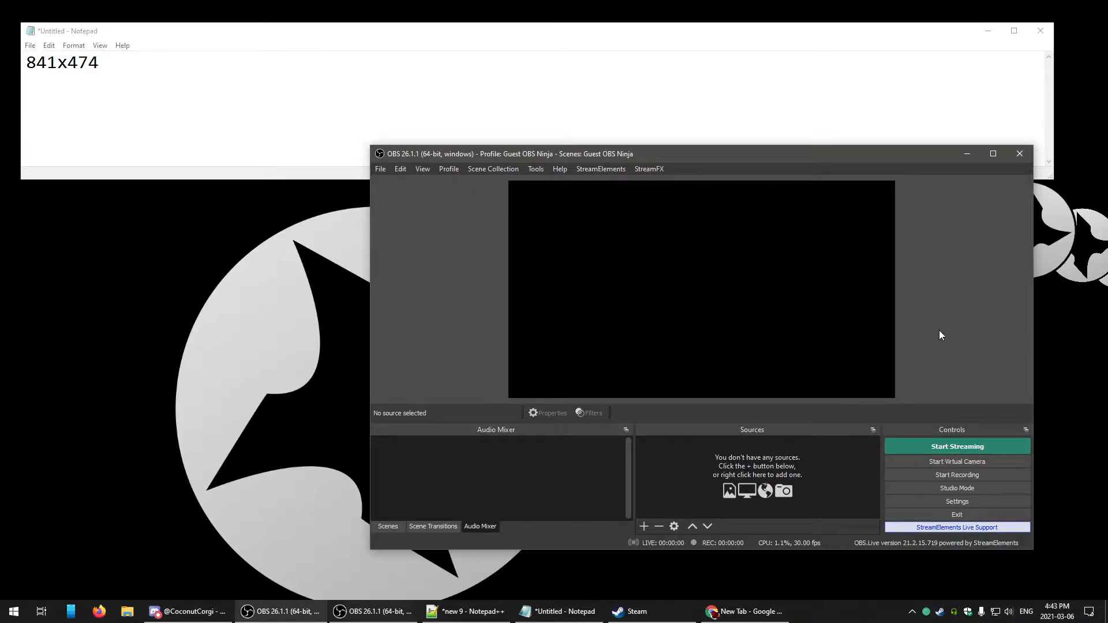
pyautogui.hotkey('alt', 'Tab')
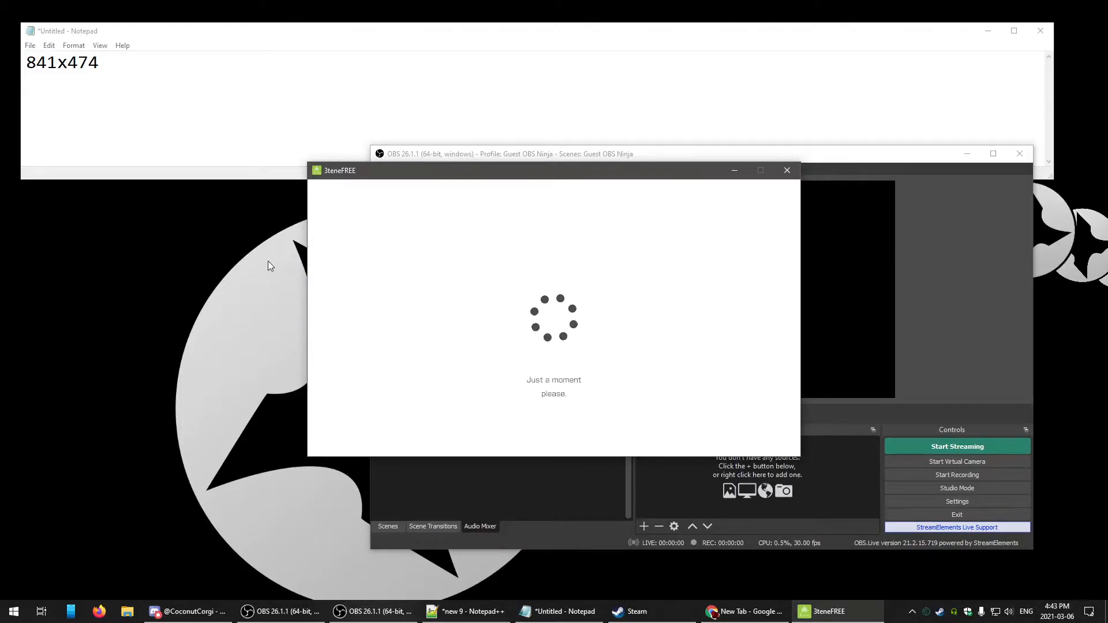
# - Move the 3tene window to the upper left and keep the 854x480 window resolution
pyautogui.moveTo(461, 178); pyautogui.dragTo(158, 99)
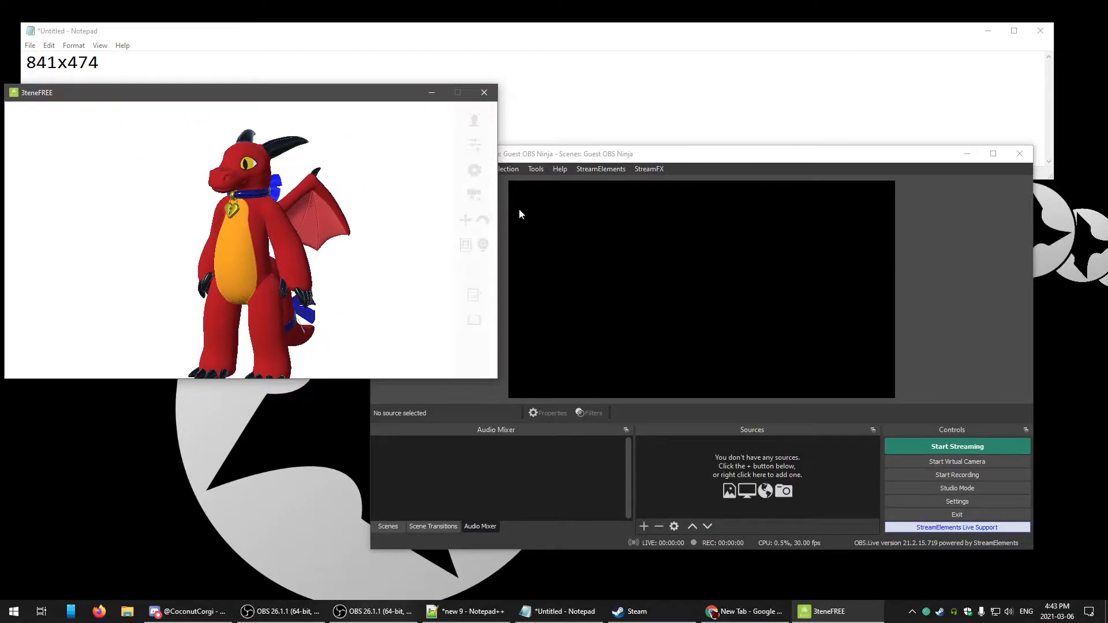
pyautogui.click(475, 171)
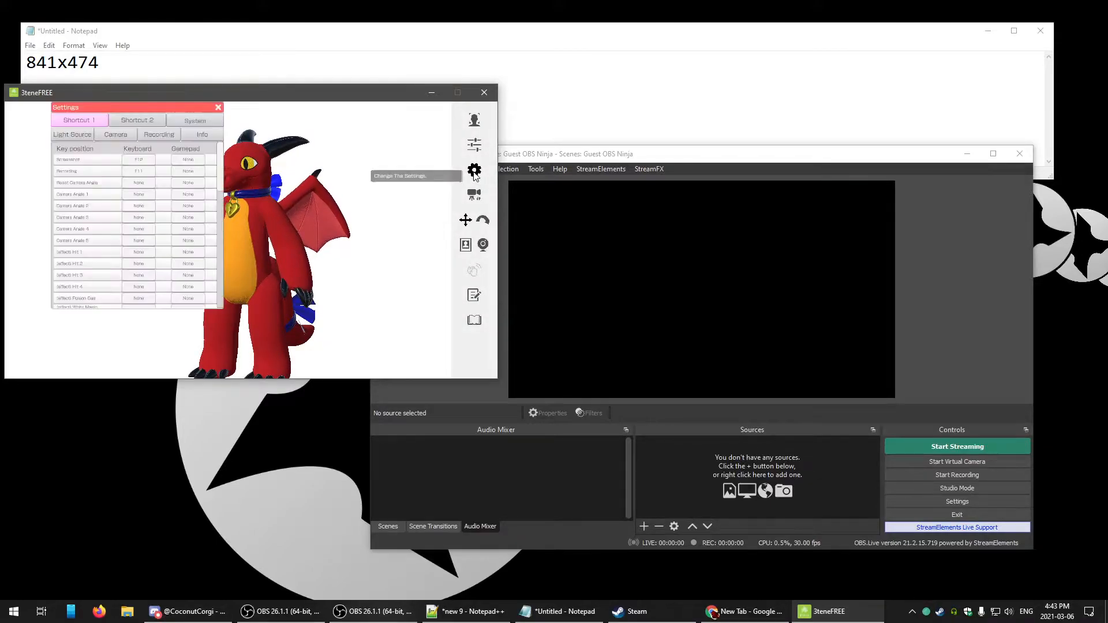
pyautogui.scroll(-3, 123, 227)
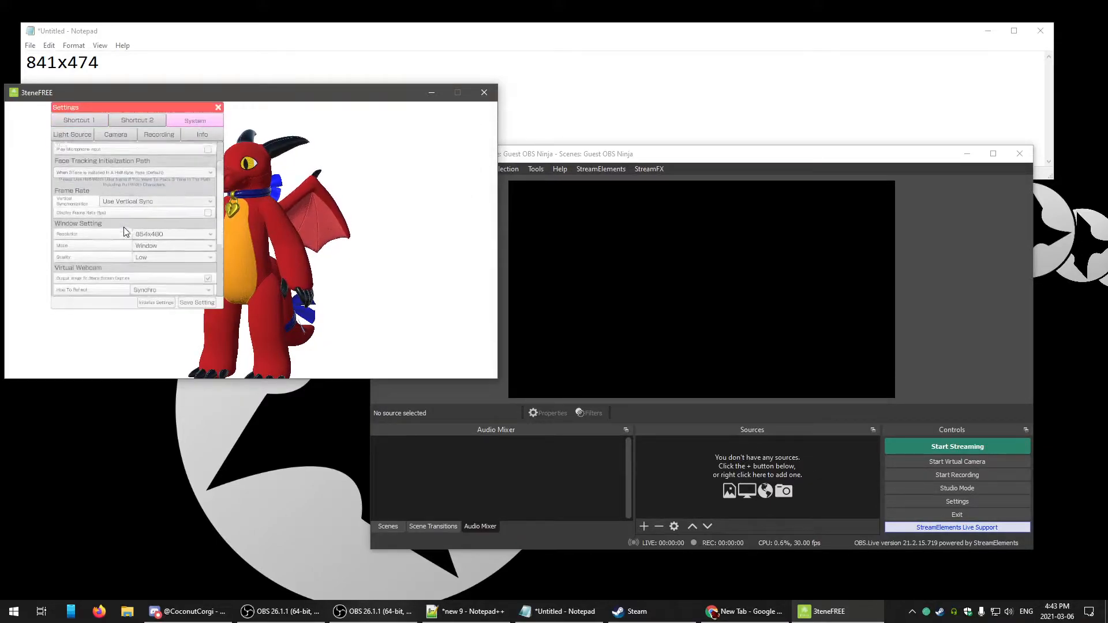
pyautogui.click(168, 227)
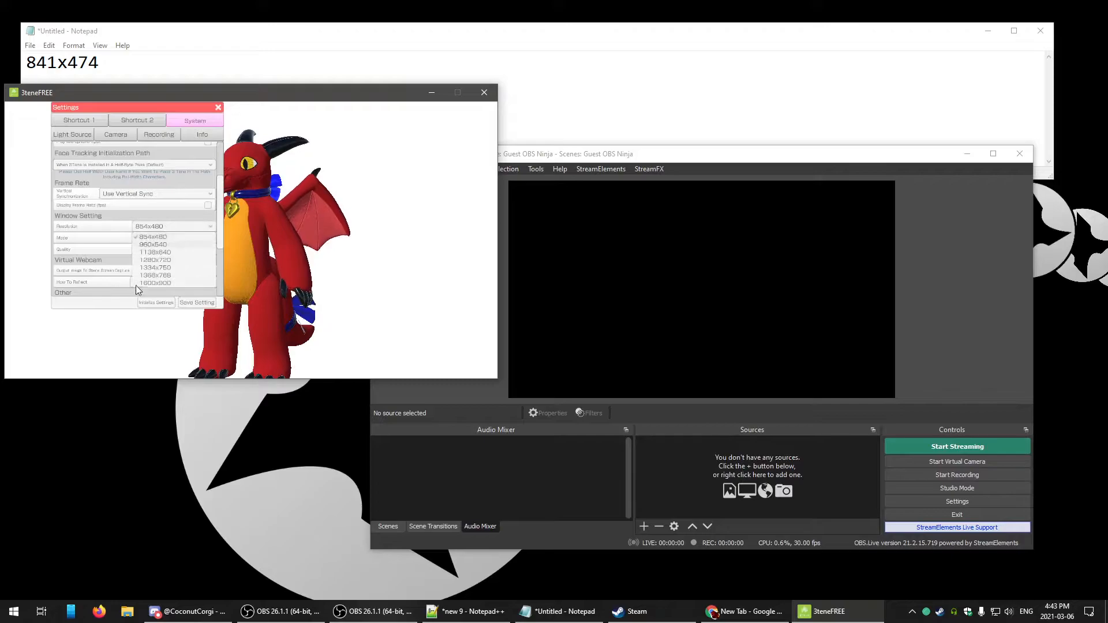
pyautogui.click(164, 238)
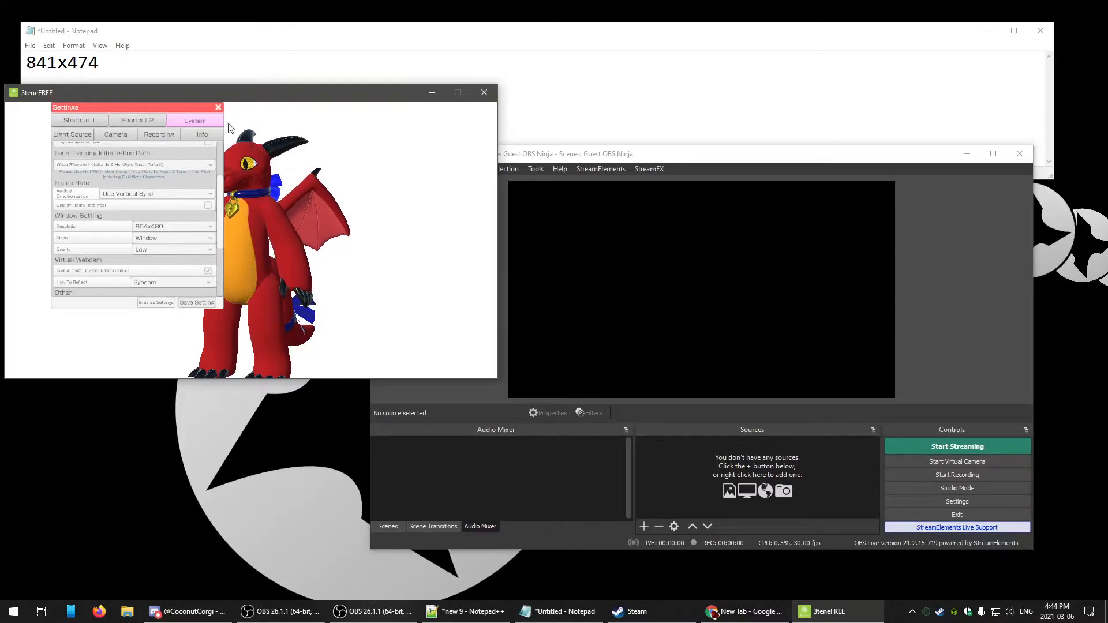
pyautogui.click(218, 108)
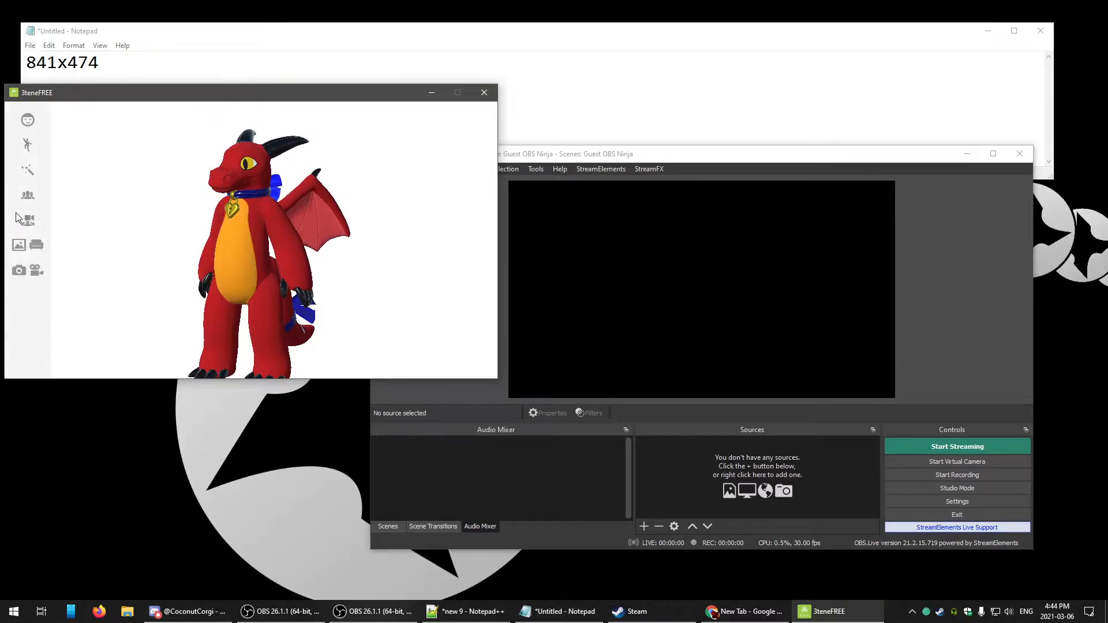
# - Set the 3tene stage background to Transparent Background and close the panel
pyautogui.click(19, 244)
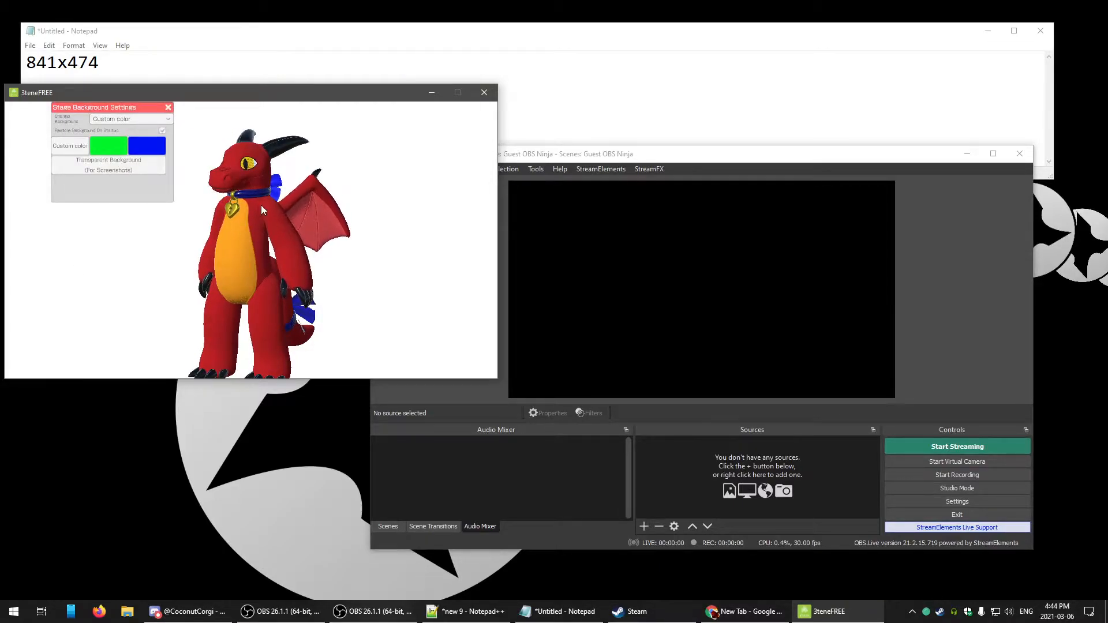
pyautogui.click(148, 145)
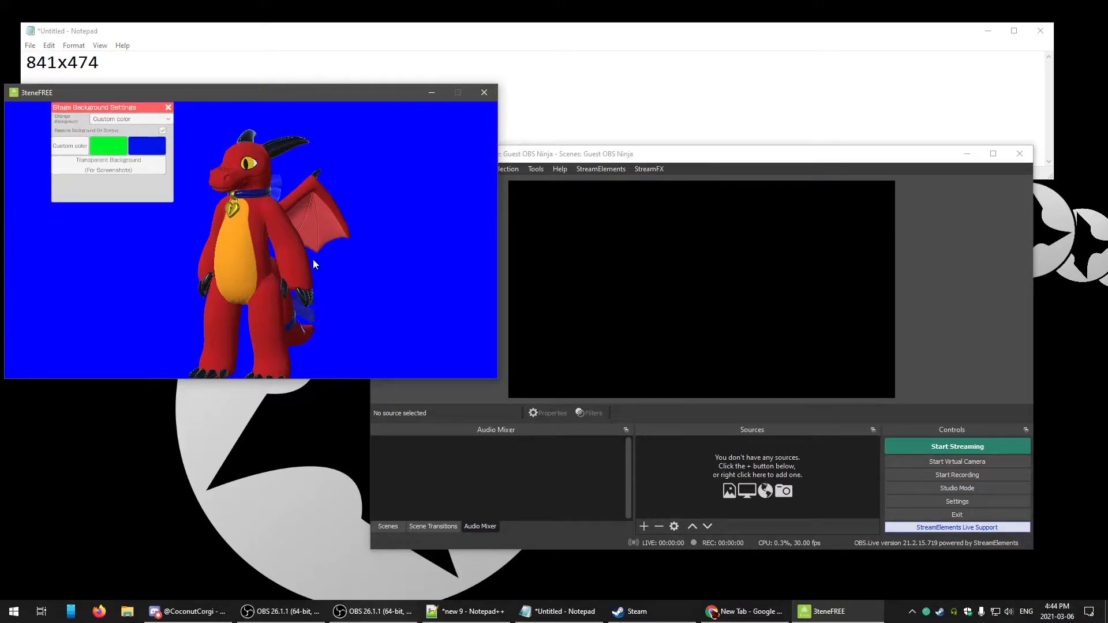
pyautogui.click(94, 169)
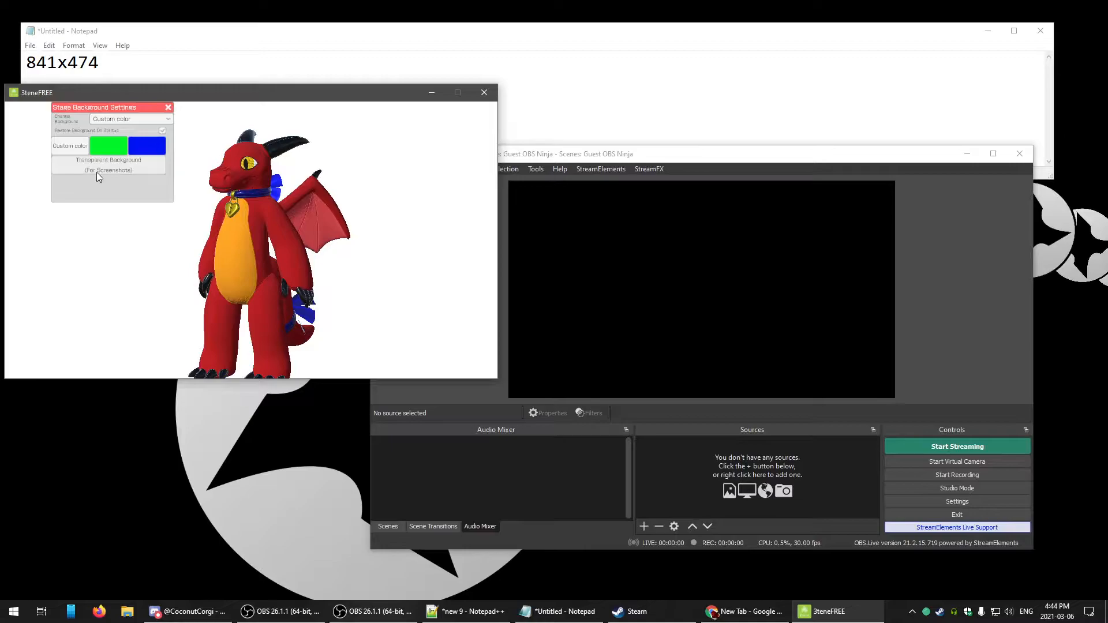
pyautogui.click(168, 108)
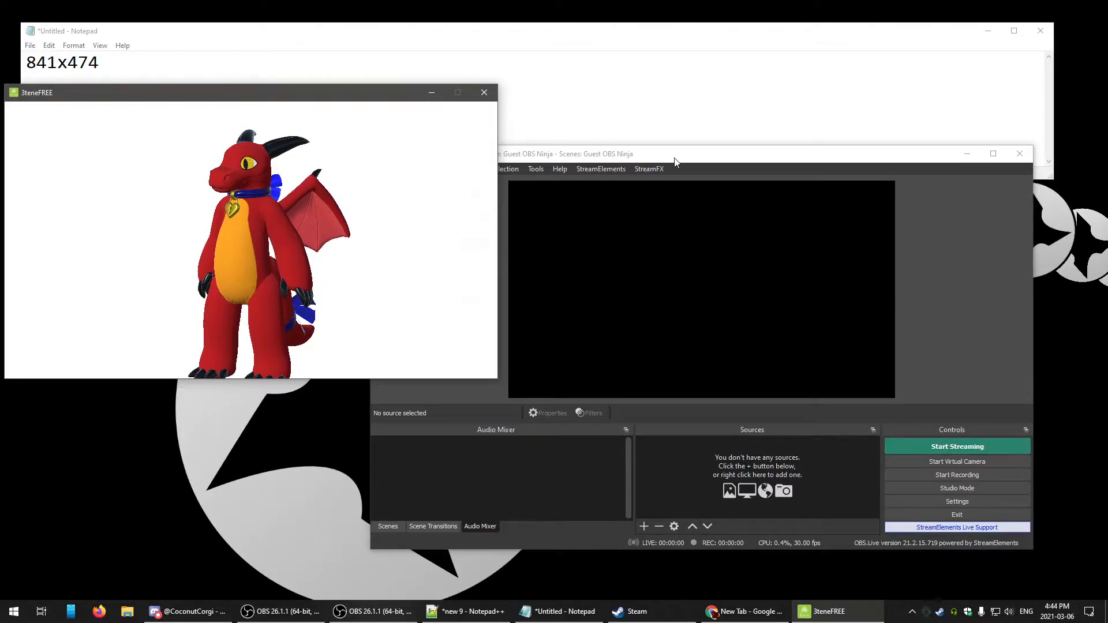
# - Add a Game Capture source named '3Tene' in OBS
pyautogui.click(676, 158)
pyautogui.click(644, 526)
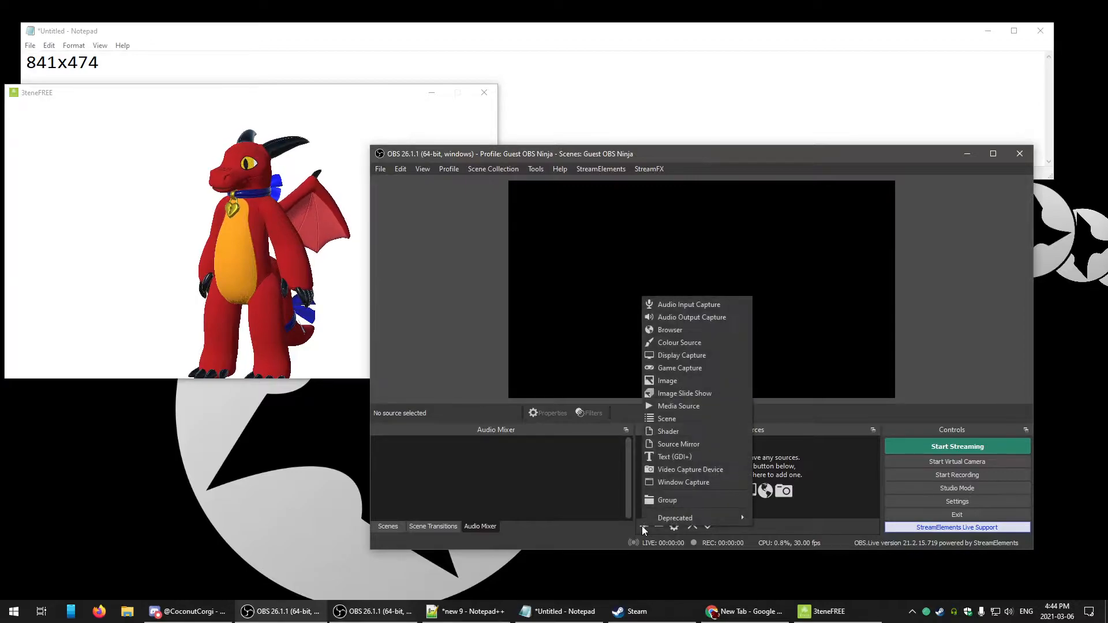
pyautogui.click(693, 367)
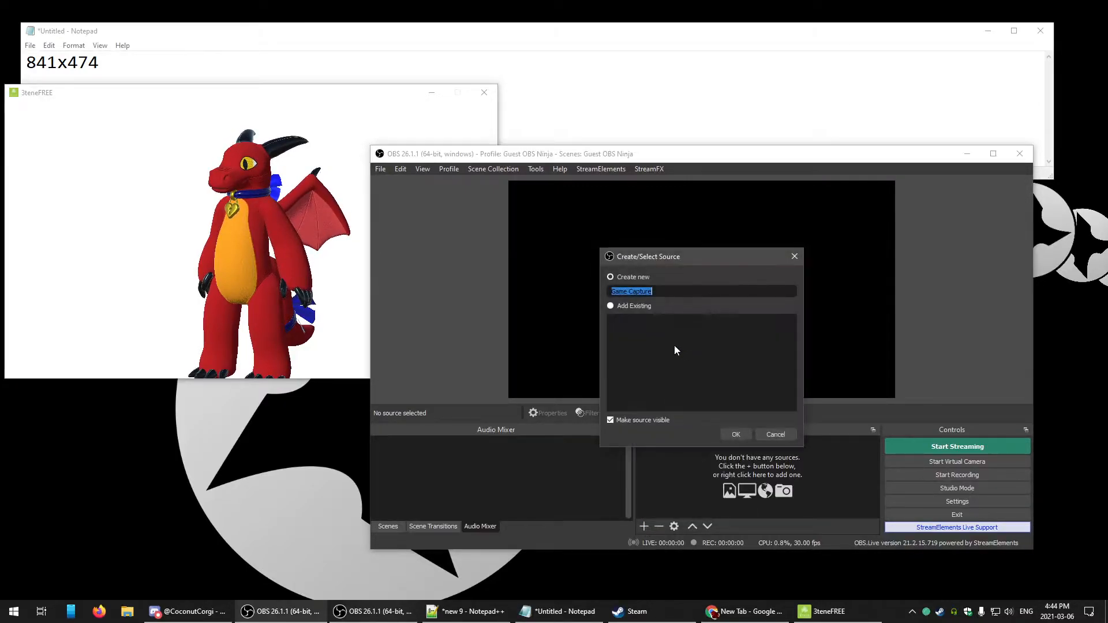
pyautogui.write('3Tene')
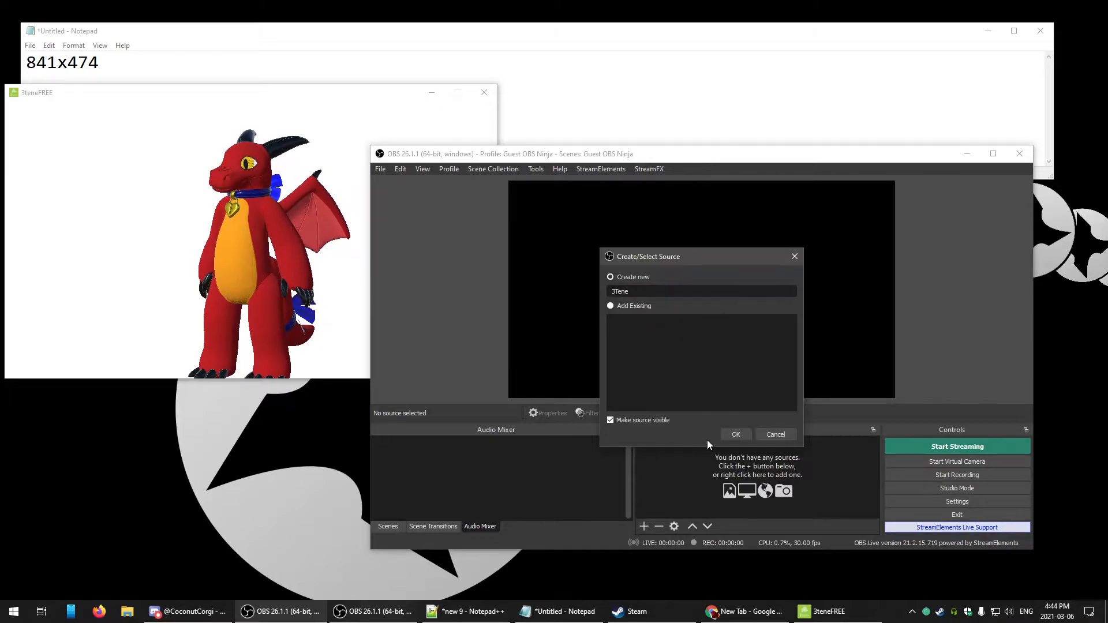
pyautogui.click(734, 434)
# - Capture the 3teneFREE window with Allow Transparency, and move it to the canvas bottom
pyautogui.click(610, 418)
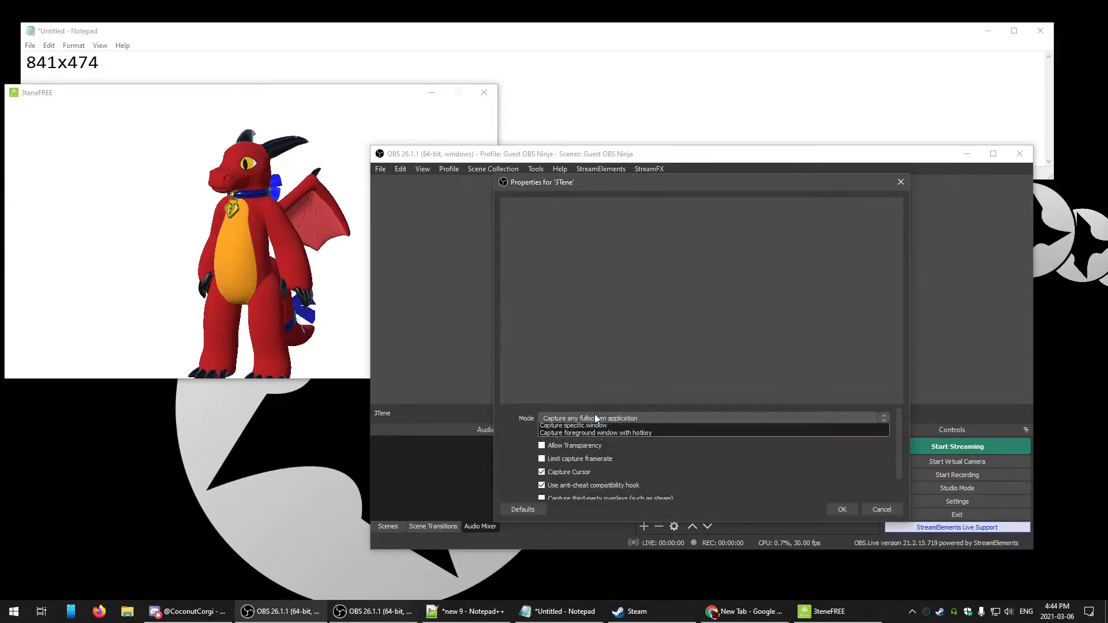
pyautogui.click(610, 433)
pyautogui.click(613, 410)
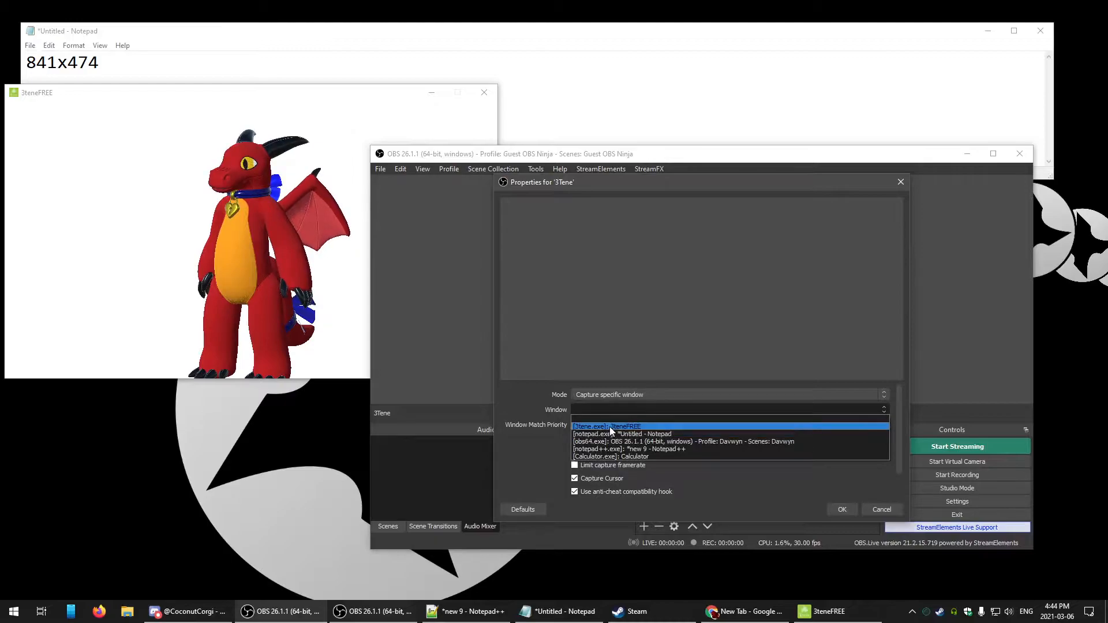
pyautogui.click(609, 427)
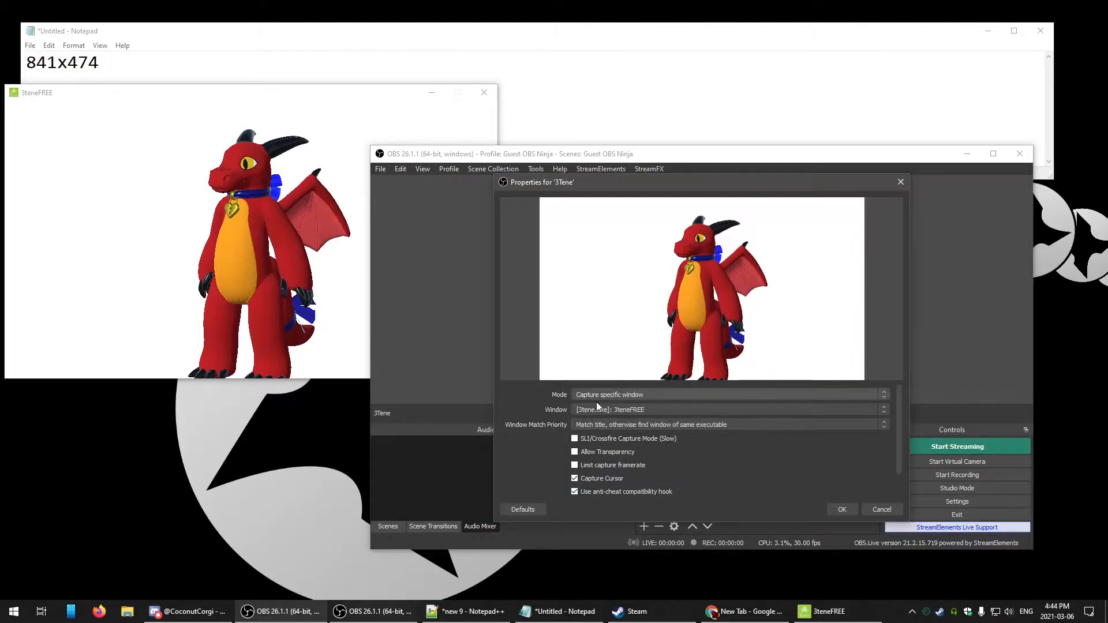
pyautogui.click(575, 452)
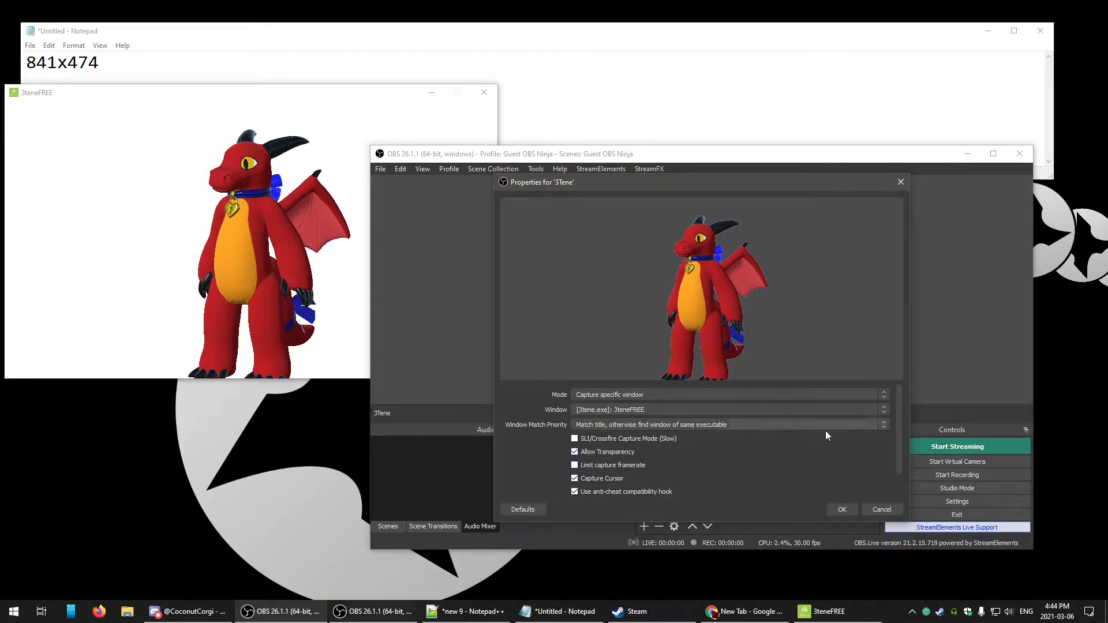
pyautogui.click(842, 510)
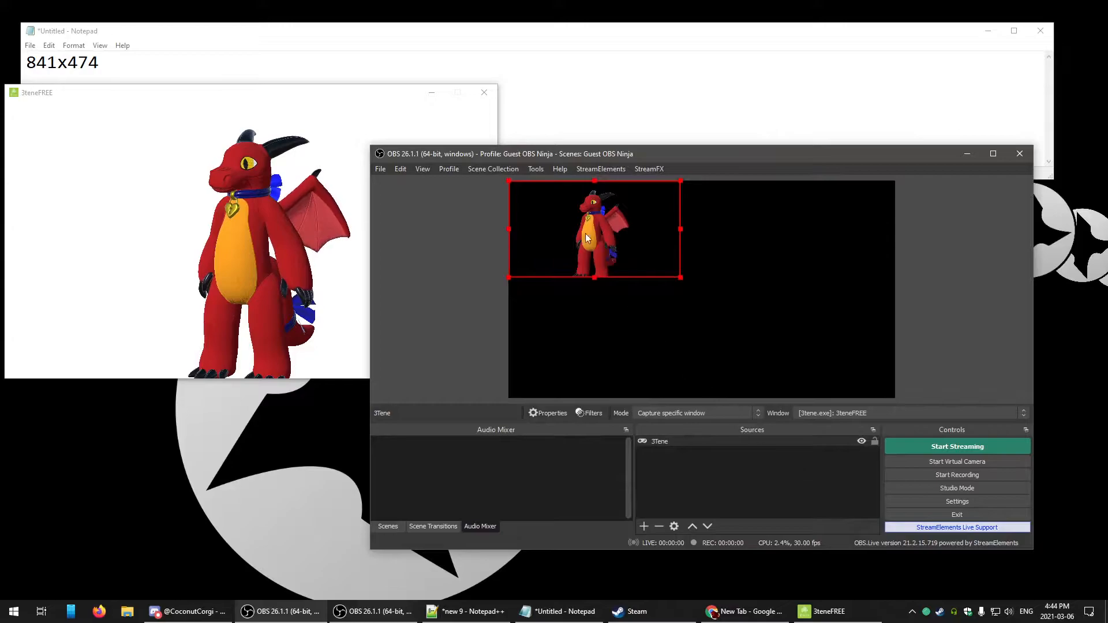
pyautogui.moveTo(584, 231); pyautogui.dragTo(584, 355)
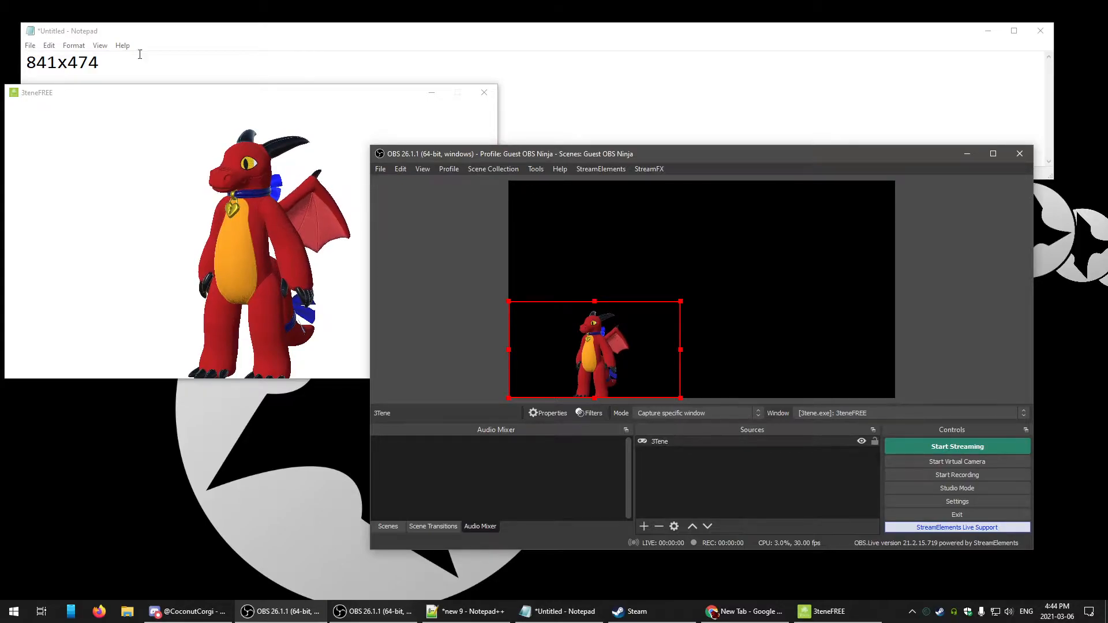
pyautogui.moveTo(27, 63); pyautogui.dragTo(97, 60)
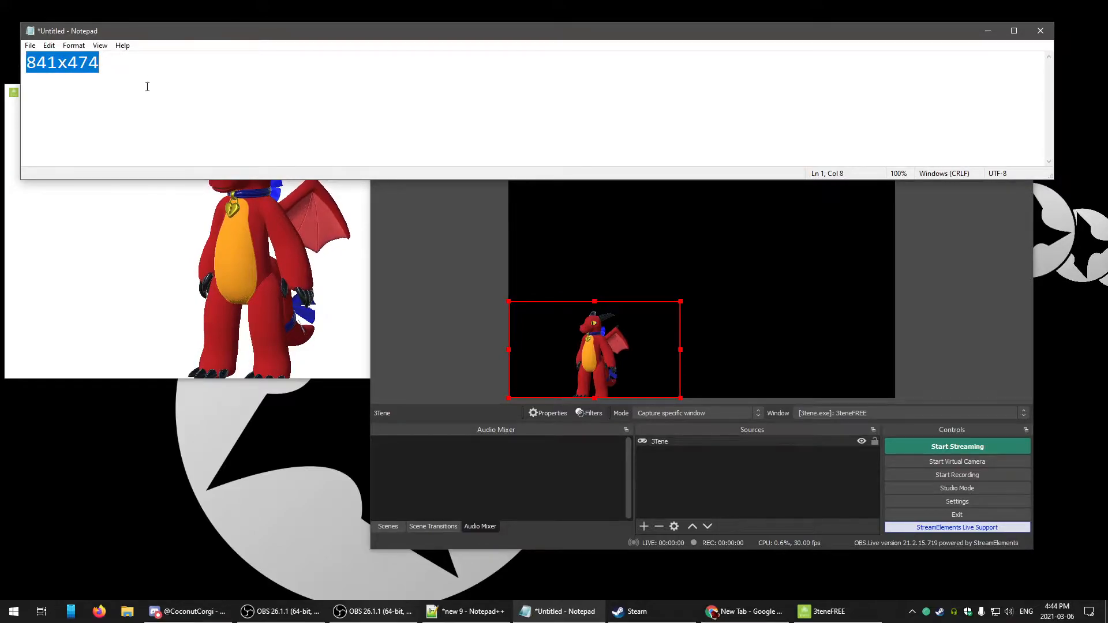
# - Paste 841x474 from Notepad as both Base and Output Resolution in OBS video settings
pyautogui.click(936, 321)
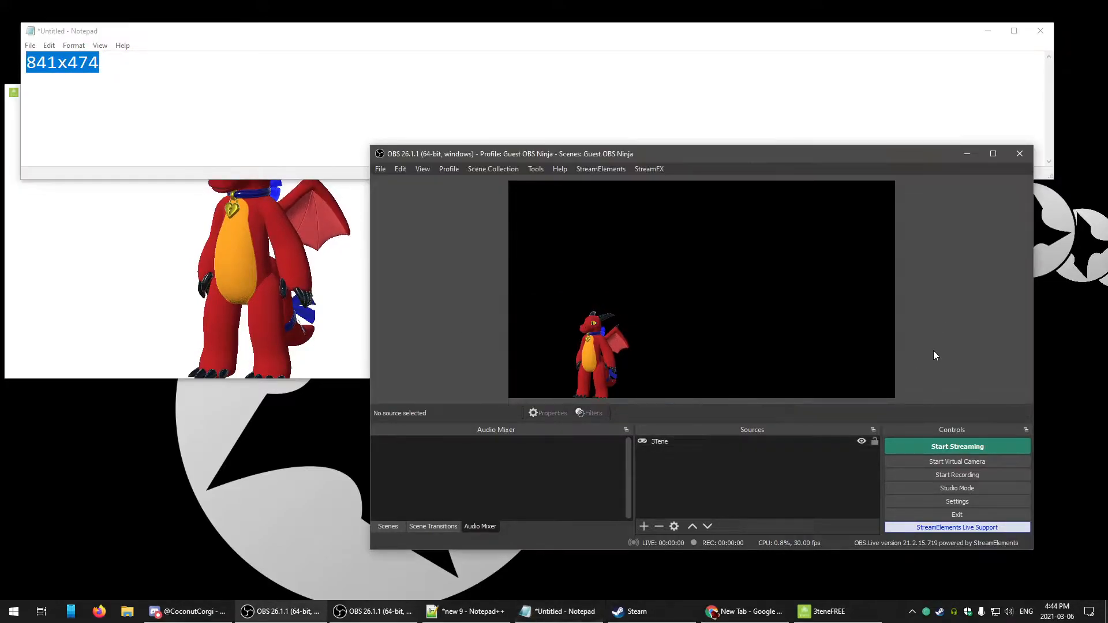
pyautogui.click(957, 502)
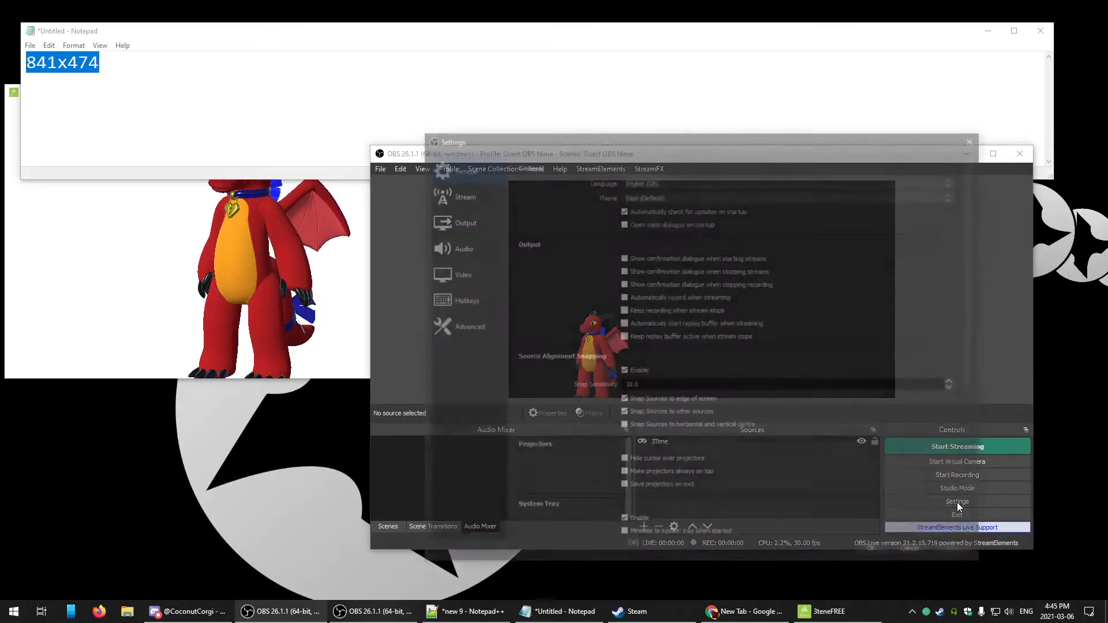
pyautogui.click(458, 273)
pyautogui.click(679, 165)
pyautogui.doubleClick(679, 165)
pyautogui.click(109, 63)
pyautogui.moveTo(109, 63); pyautogui.dragTo(13, 60)
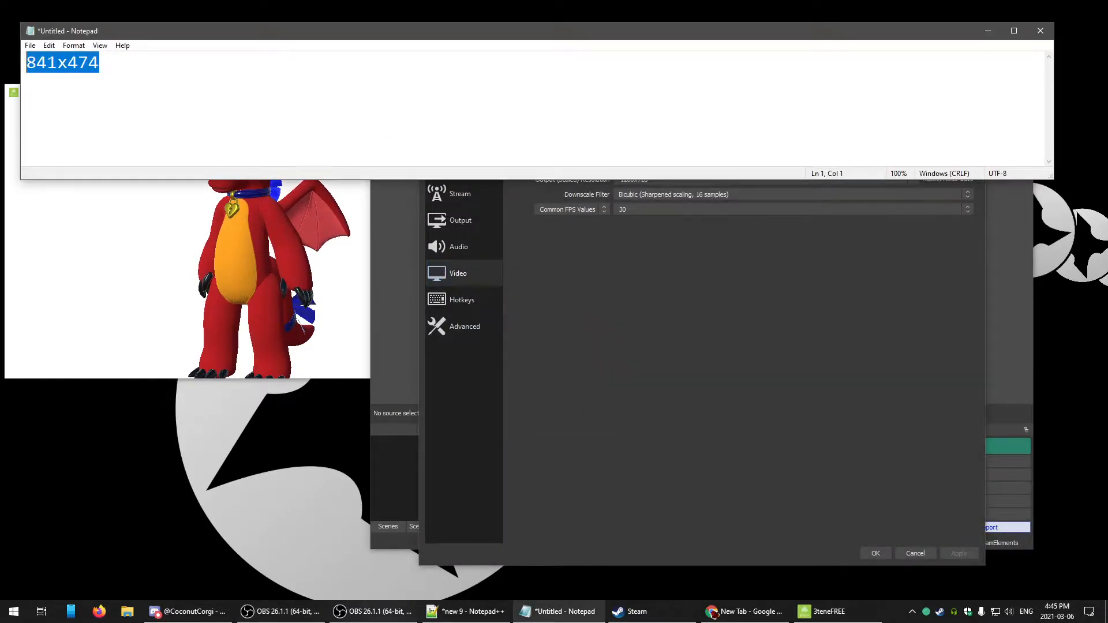
pyautogui.hotkey('ctrl', 'c')
pyautogui.click(654, 323)
pyautogui.hotkey('ctrl', 'v')
pyautogui.press('Tab')
pyautogui.hotkey('ctrl', 'v')
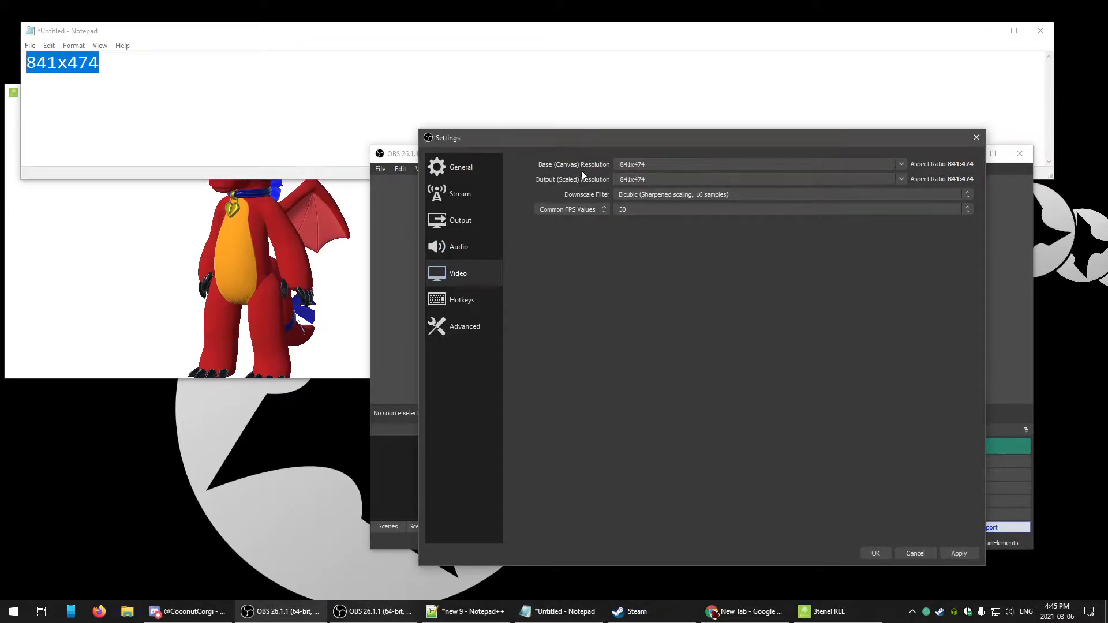
# - Choose the Bilinear downscale filter, keep 30 FPS, and apply the video settings
pyautogui.click(635, 198)
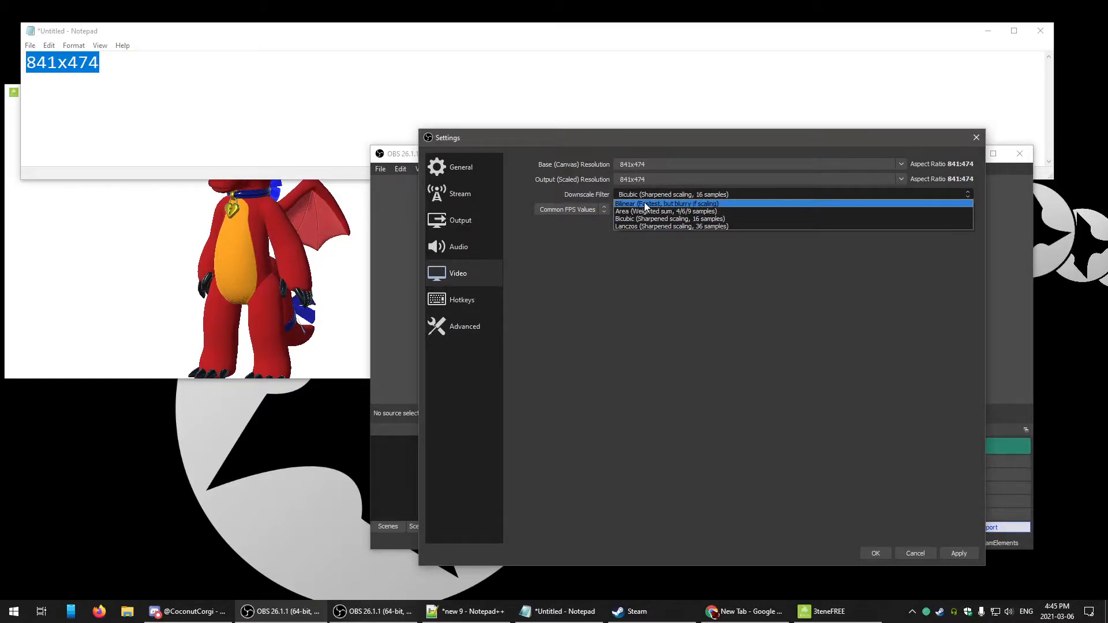
pyautogui.click(644, 203)
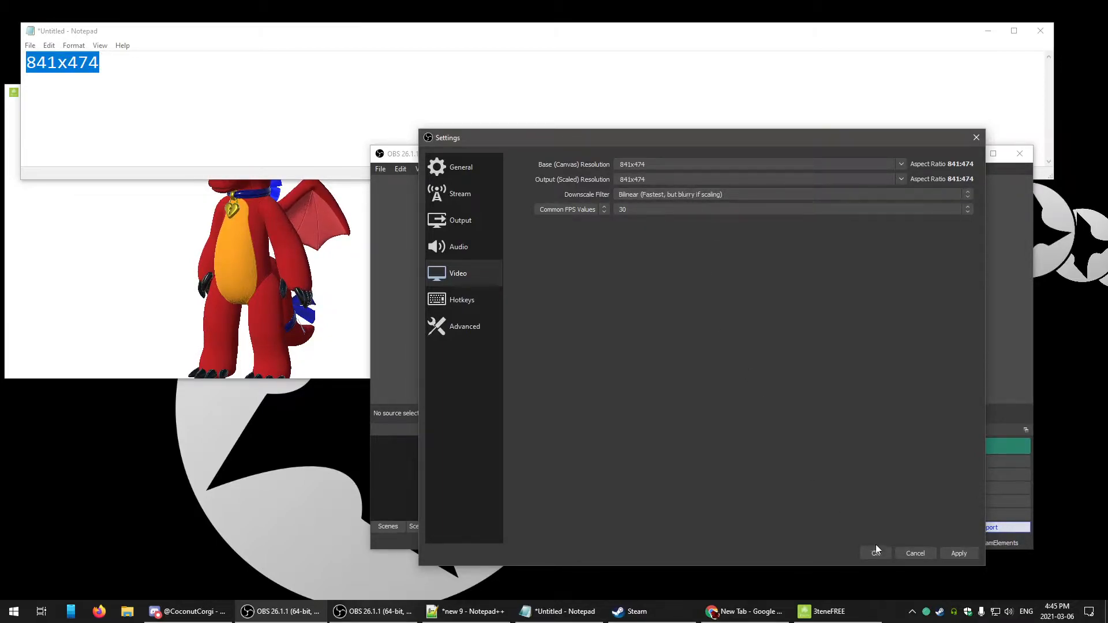
pyautogui.click(644, 209)
pyautogui.click(631, 211)
pyautogui.click(875, 554)
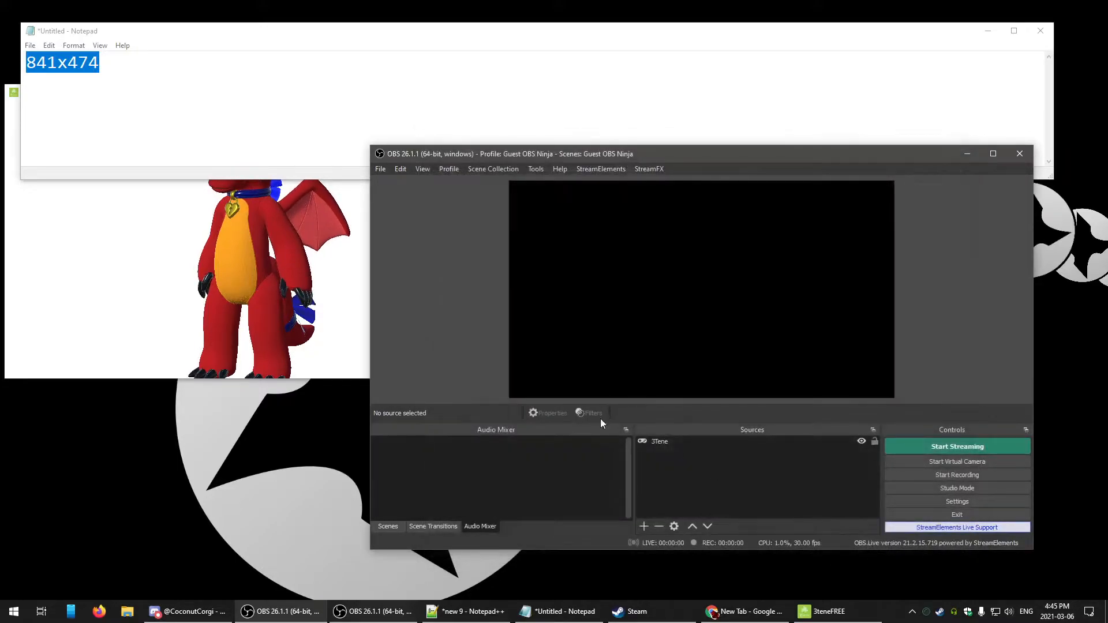
# - Stretch the 3Tene capture to fill the 841x474 canvas with Transform > Fit to screen
pyautogui.click(662, 443)
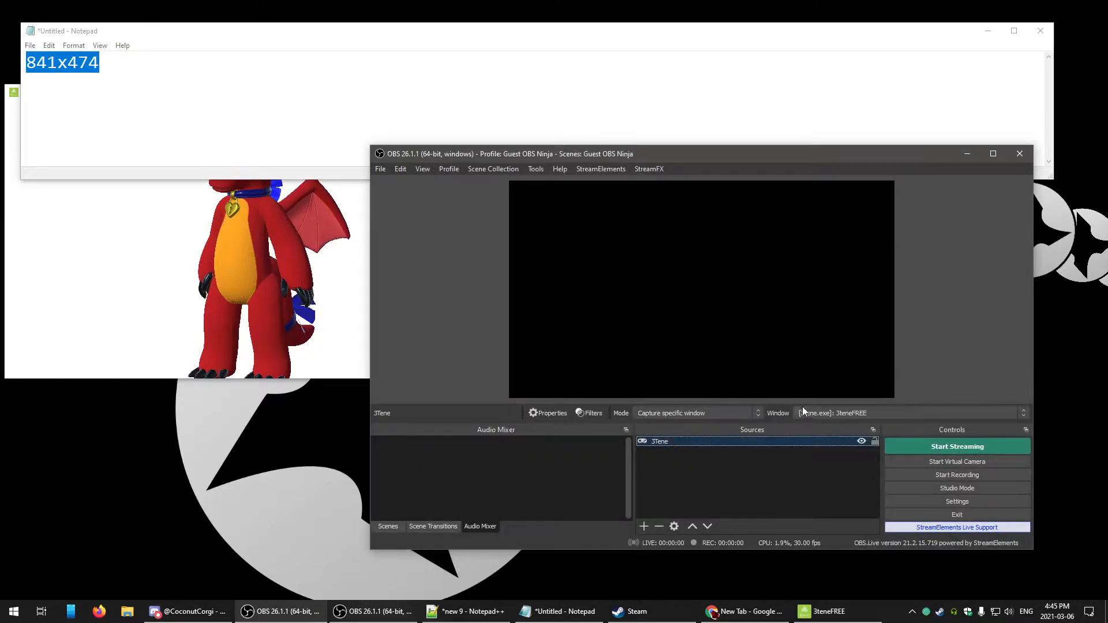
pyautogui.moveTo(784, 342); pyautogui.dragTo(710, 294)
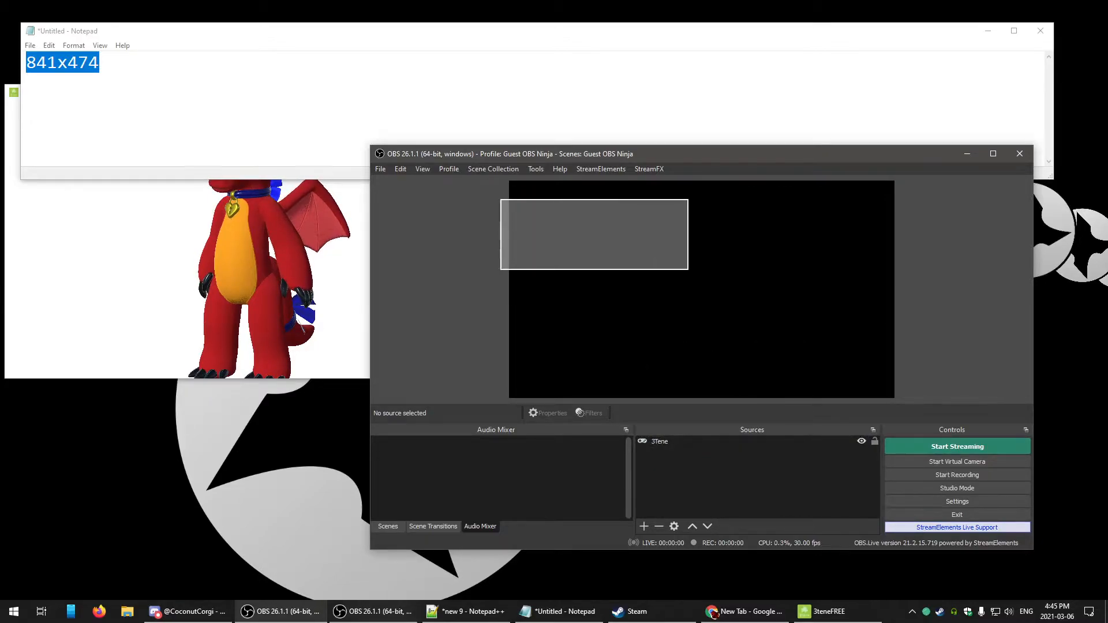
pyautogui.click(657, 441)
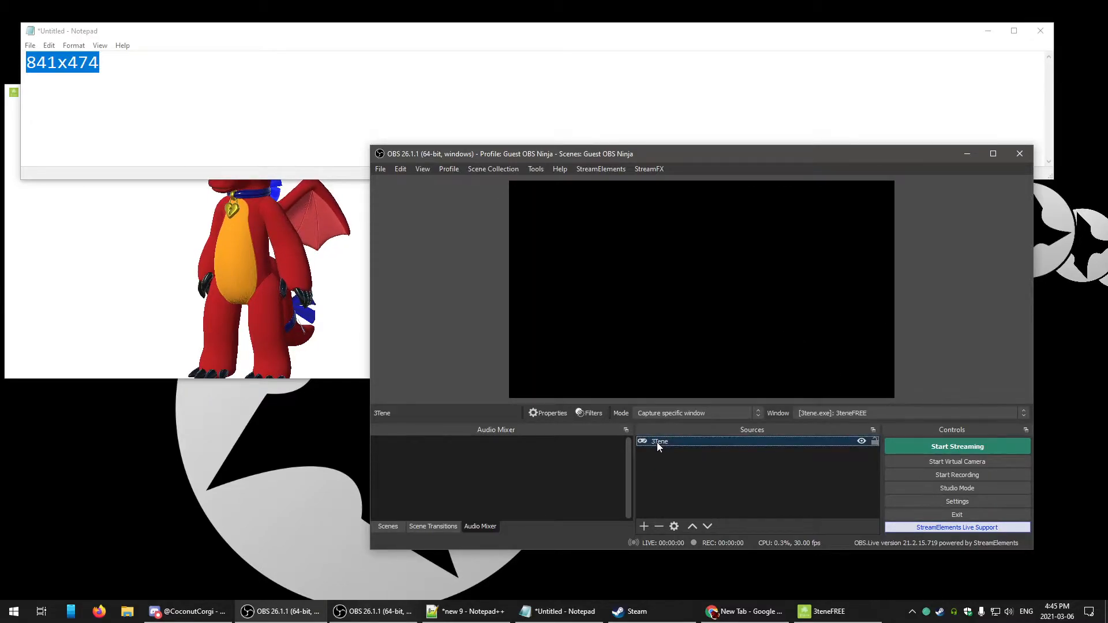
pyautogui.rightClick(657, 442)
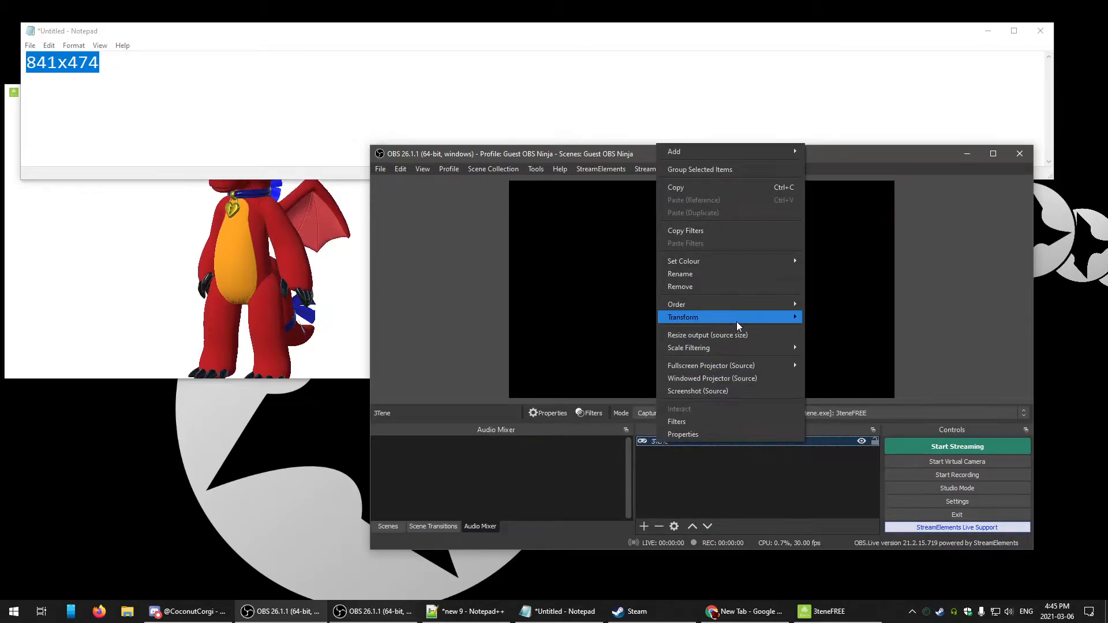
pyautogui.moveTo(737, 321)
pyautogui.click(857, 447)
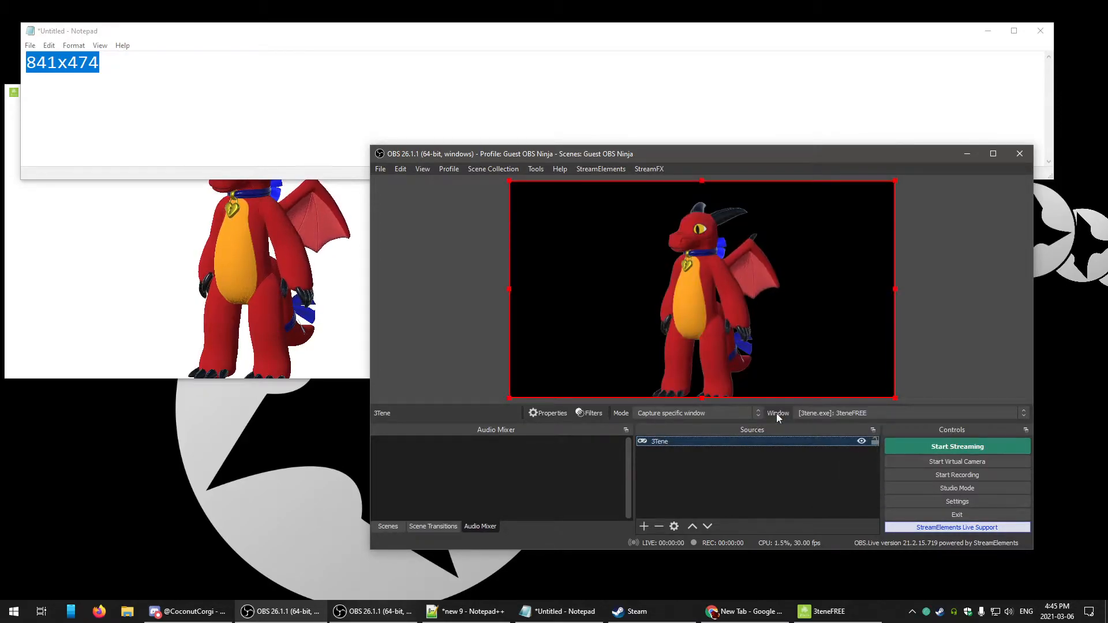
pyautogui.click(444, 306)
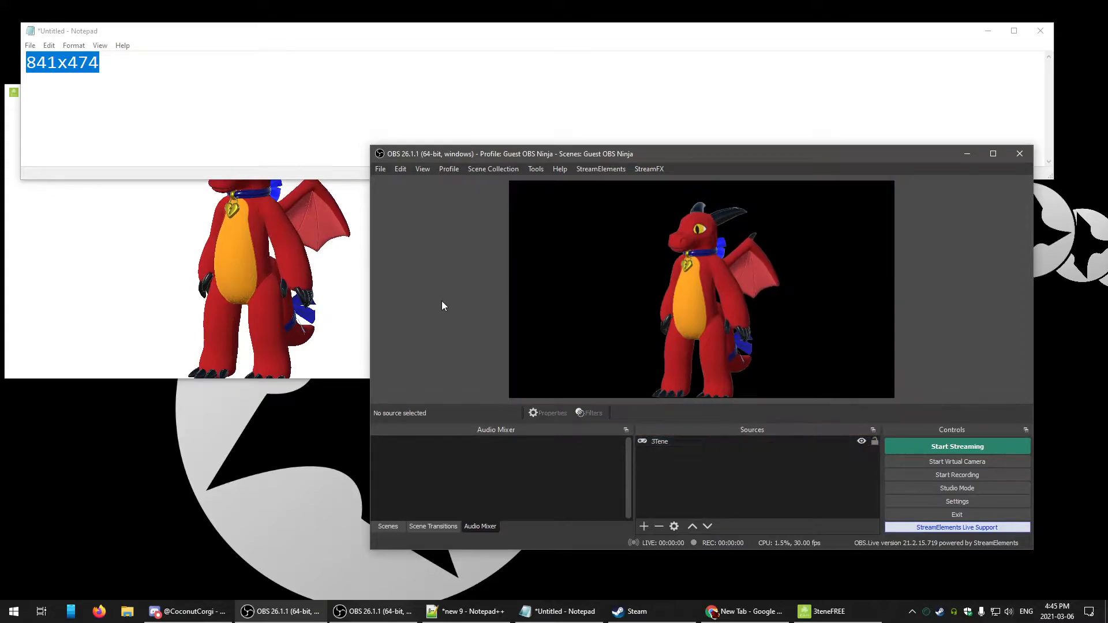
# - Add a Colour Source named 'Blackscreen' set to black #000000
pyautogui.click(645, 527)
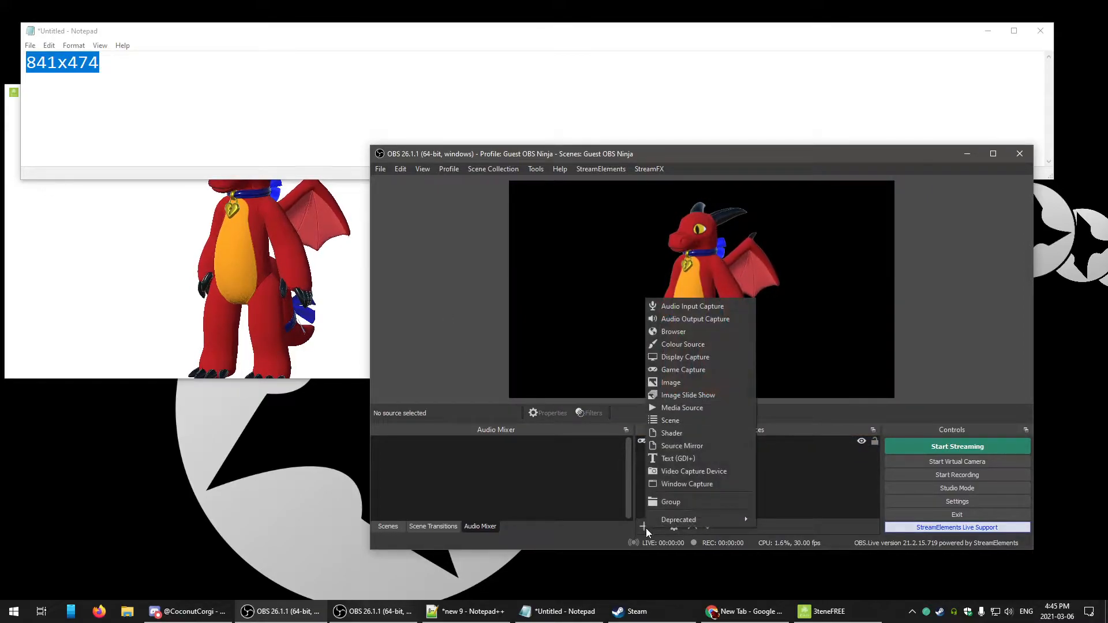
pyautogui.click(704, 345)
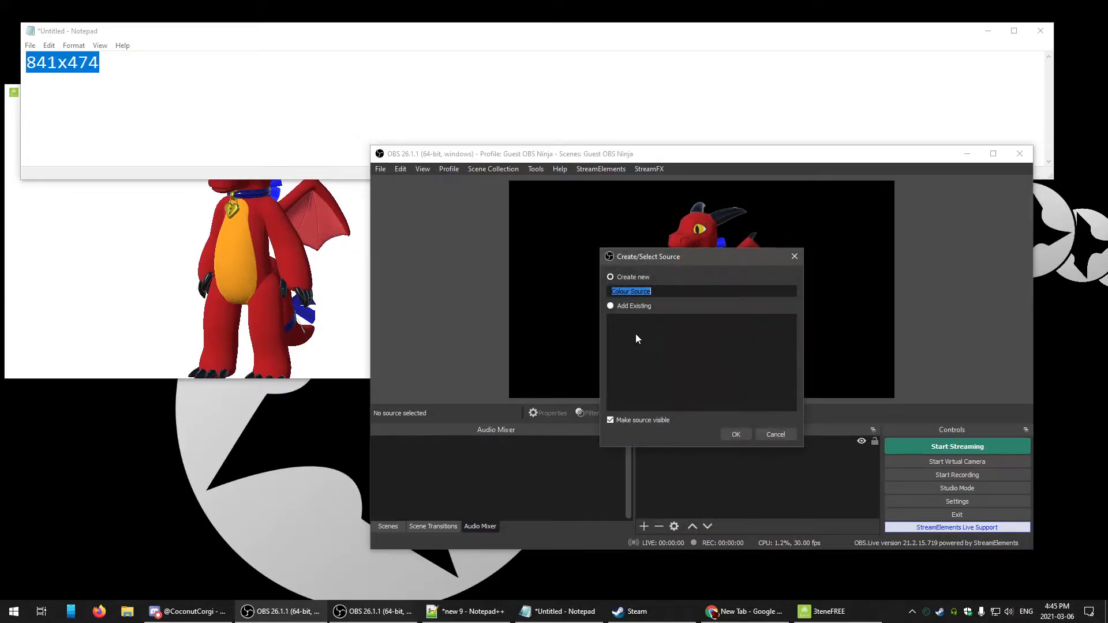
pyautogui.write('Blackscreen')
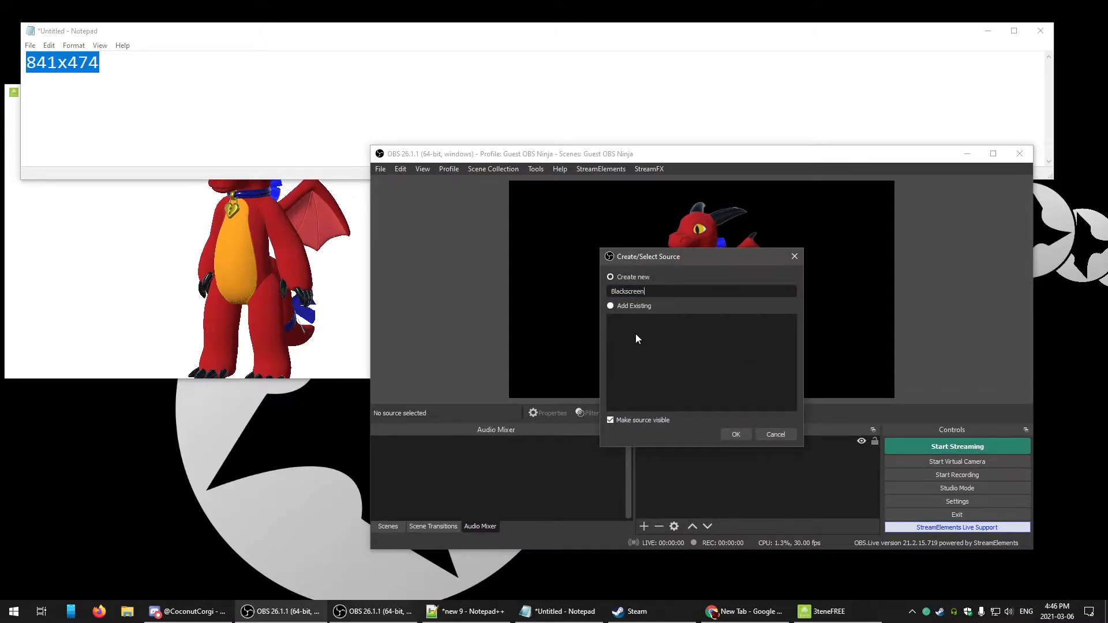
pyautogui.click(746, 438)
pyautogui.click(763, 421)
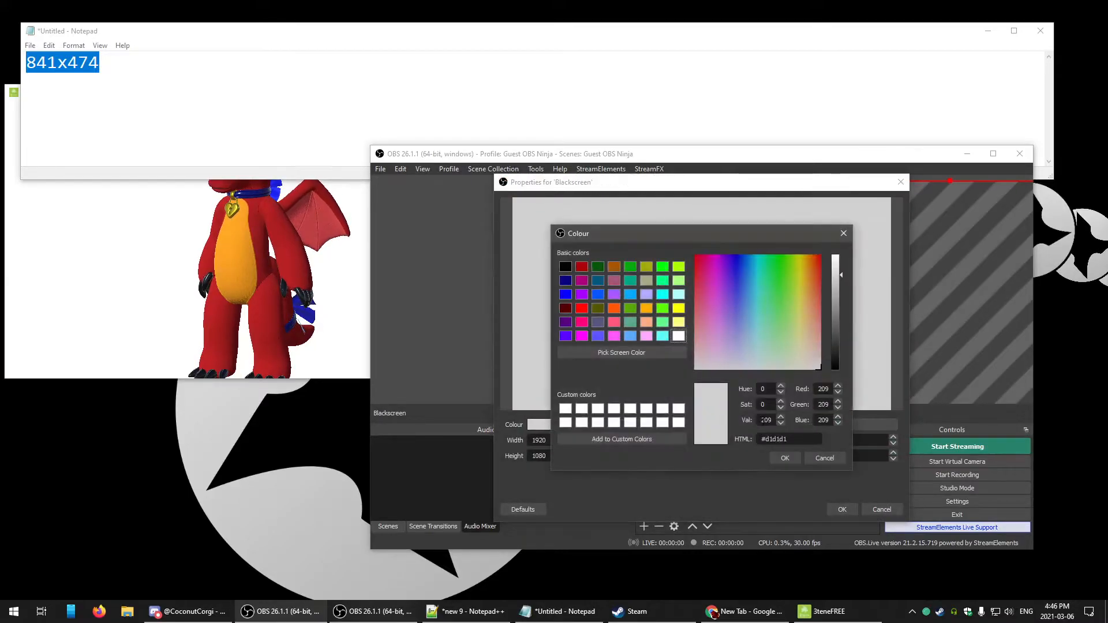
pyautogui.click(565, 267)
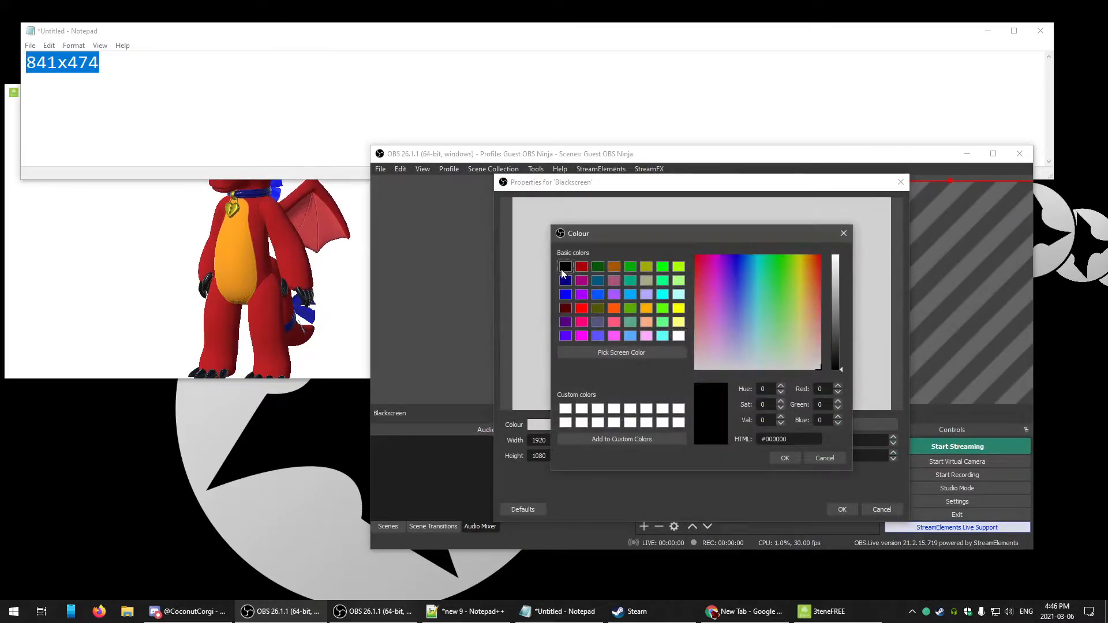
pyautogui.click(785, 458)
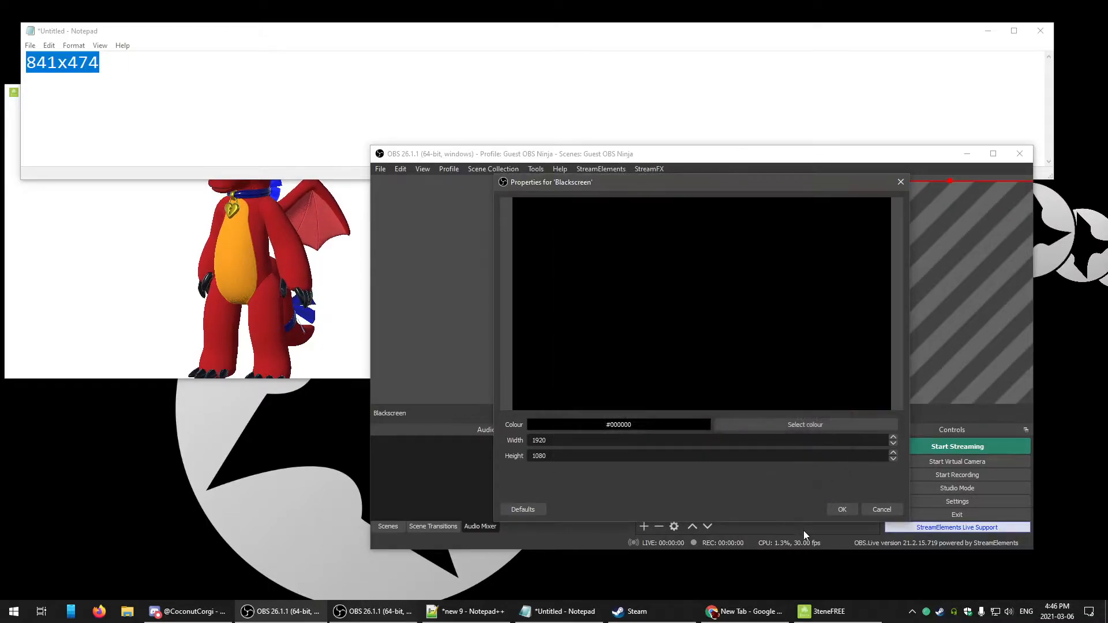
pyautogui.click(843, 510)
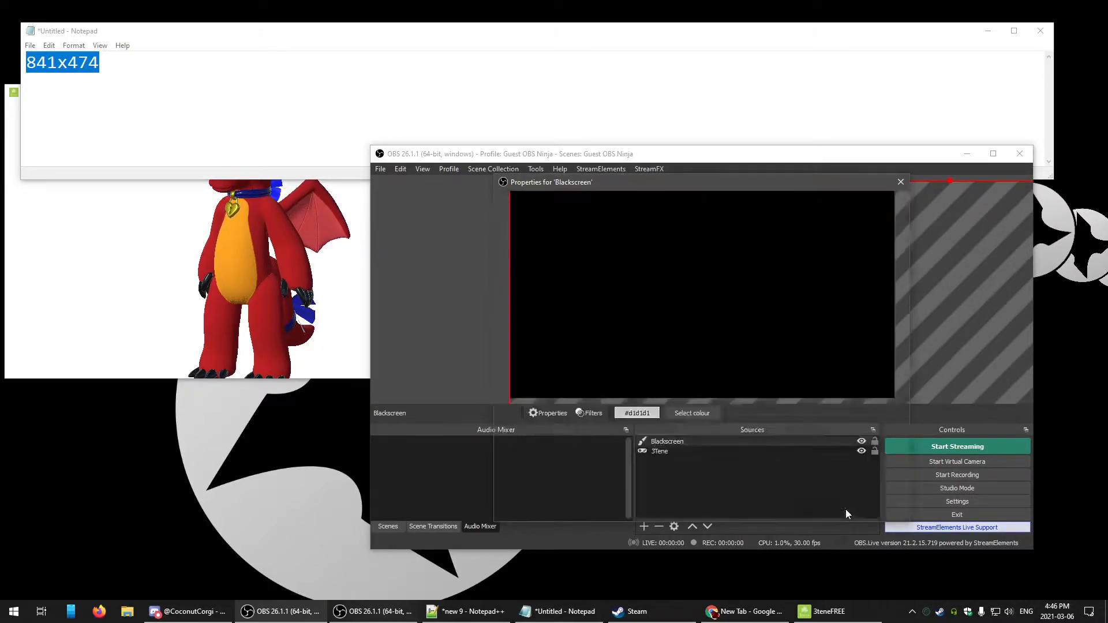
# - Fit Blackscreen to the canvas and move it below the 3Tene source
pyautogui.rightClick(665, 442)
pyautogui.moveTo(743, 317)
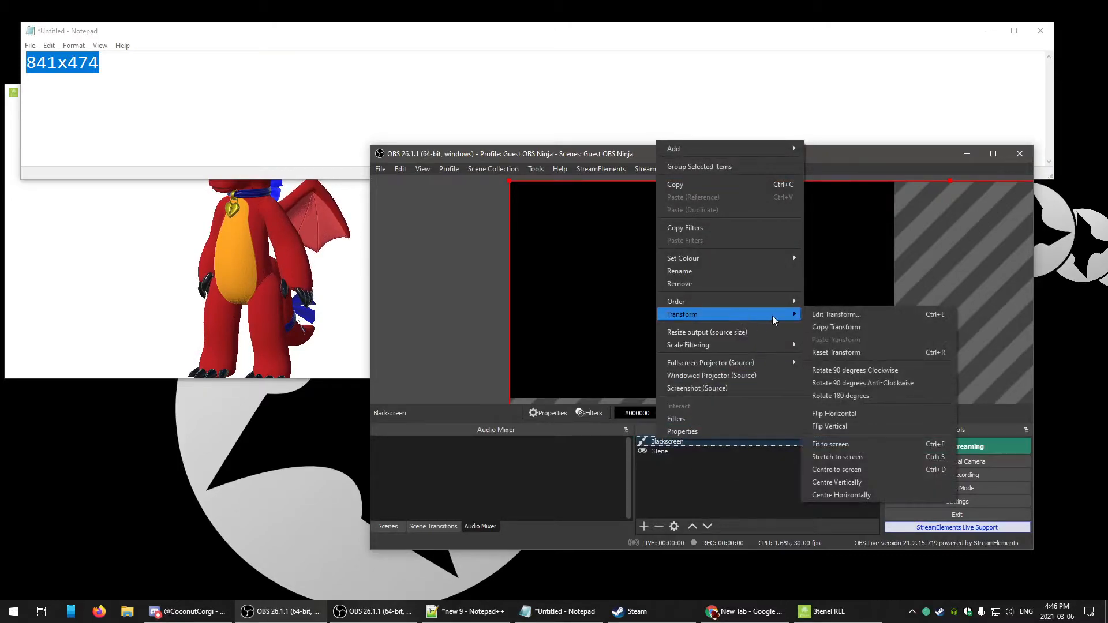
pyautogui.click(846, 446)
pyautogui.moveTo(675, 443); pyautogui.dragTo(663, 455)
pyautogui.click(748, 276)
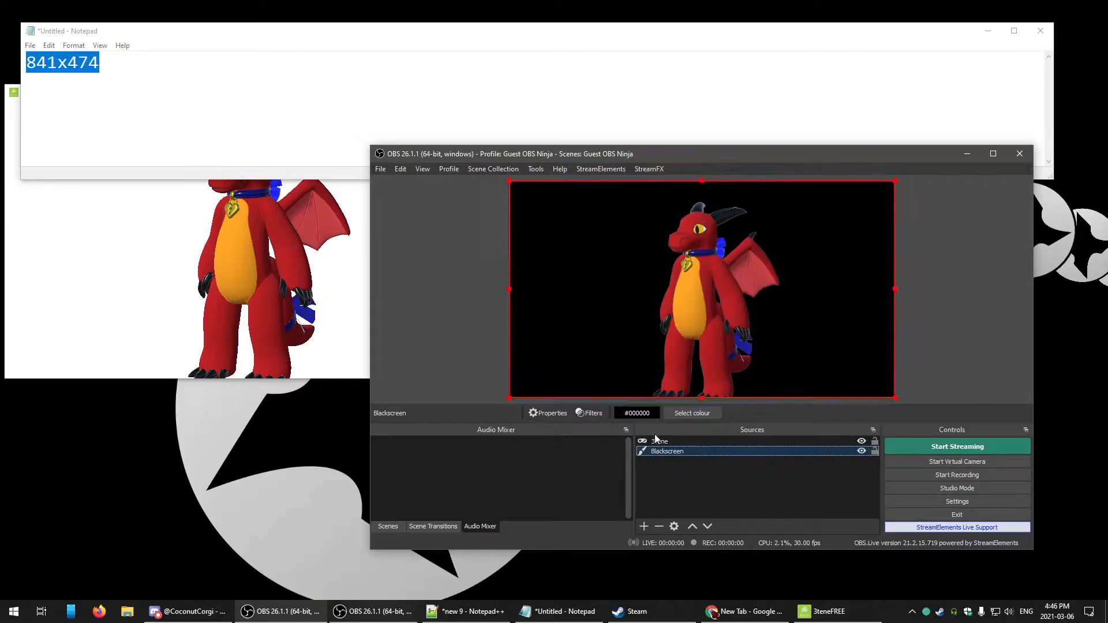
pyautogui.click(737, 485)
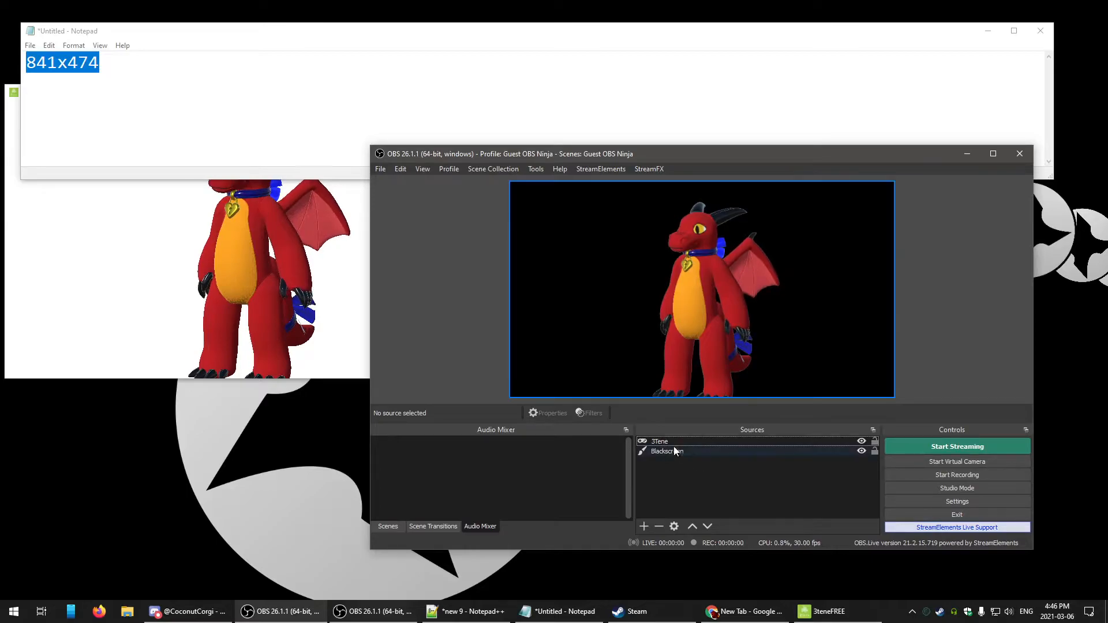
# - Add a Colour Correction filter to the 3Tene source with brightness raised to 0.10
pyautogui.click(658, 441)
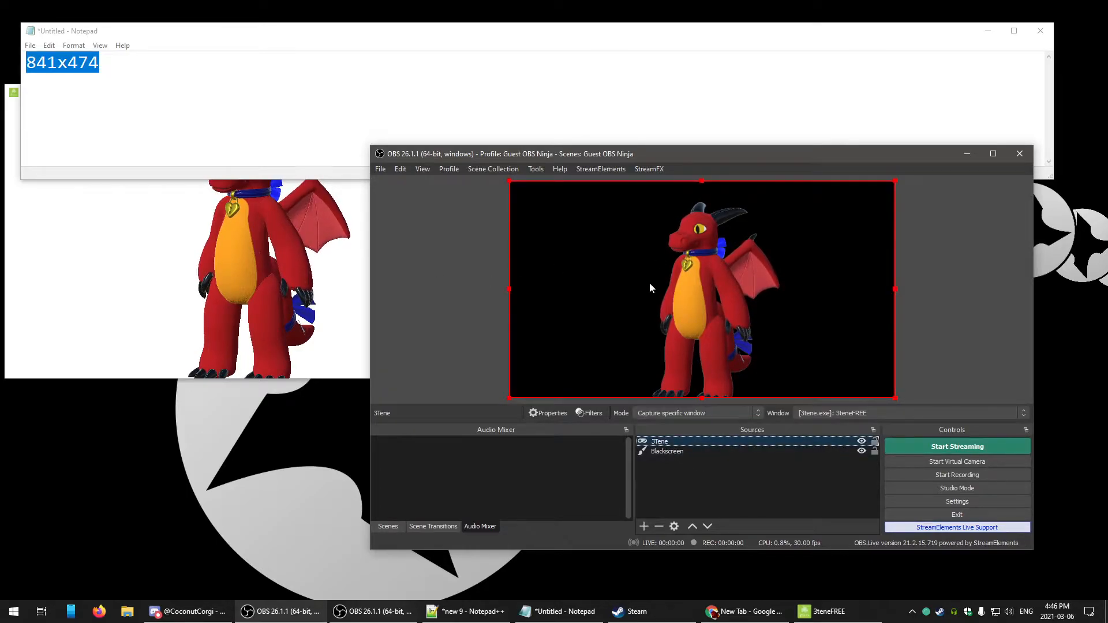
pyautogui.click(590, 415)
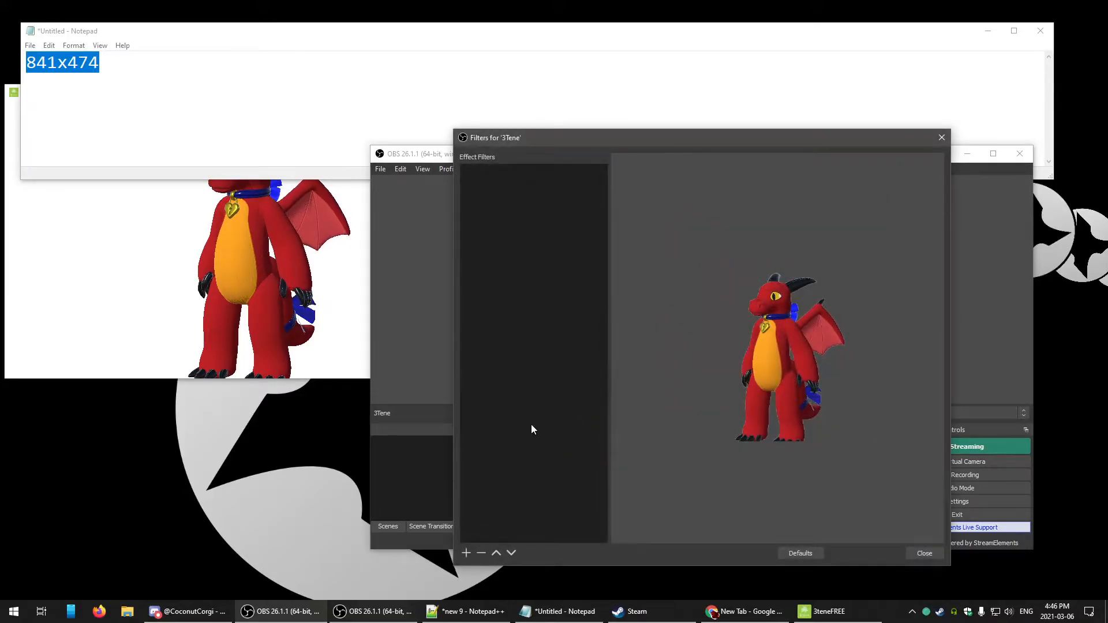
pyautogui.click(465, 553)
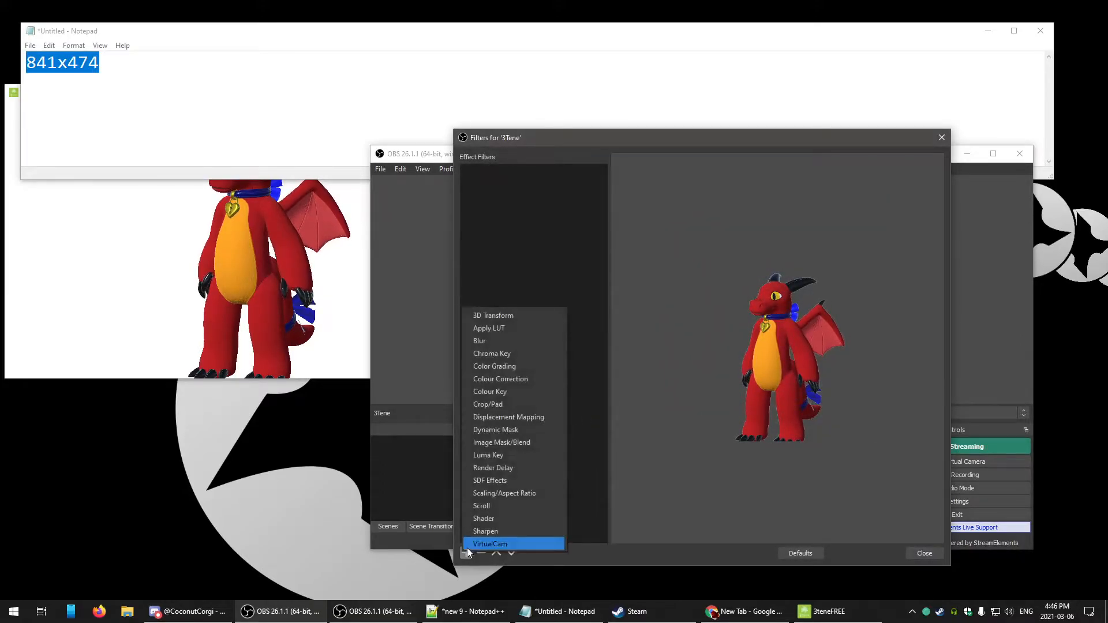
pyautogui.click(500, 379)
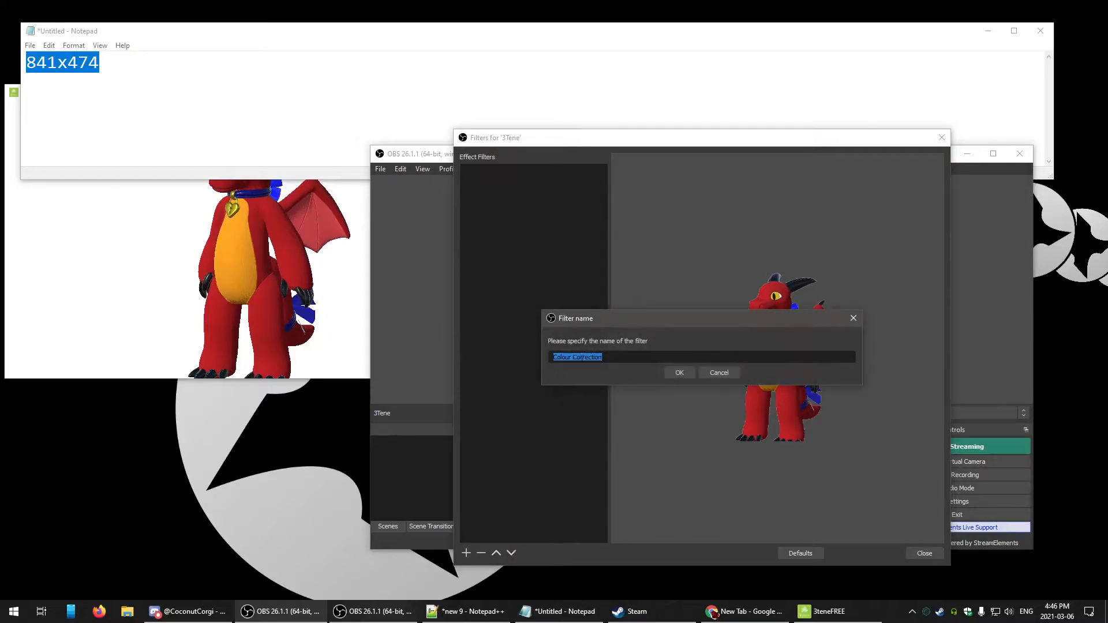
pyautogui.click(678, 374)
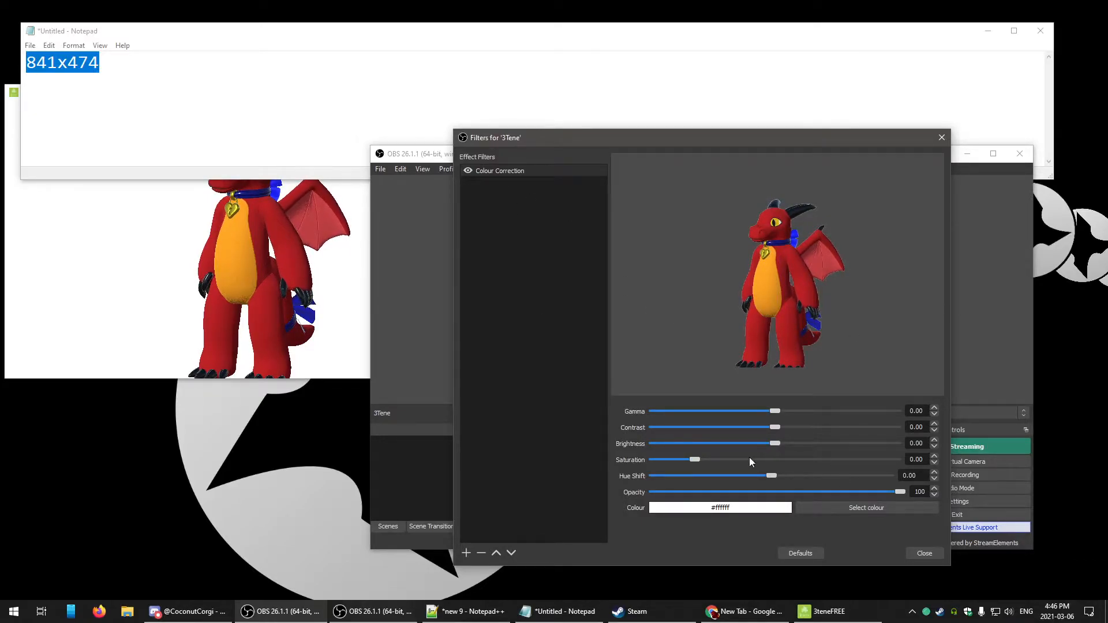
pyautogui.click(935, 441)
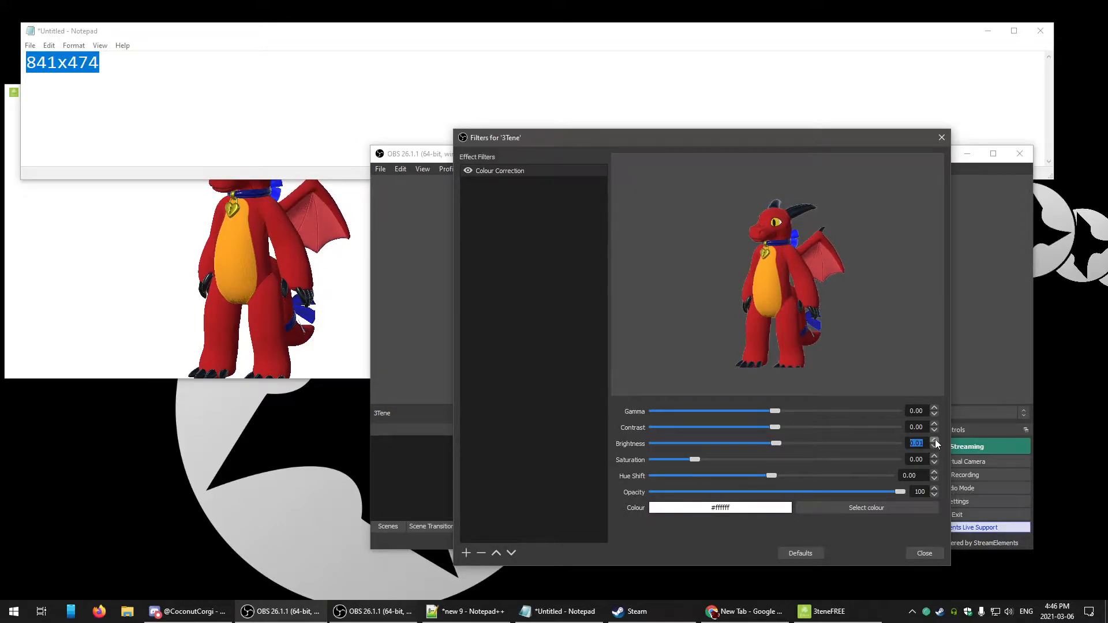
pyautogui.click(935, 441)
pyautogui.click(935, 441)
pyautogui.click(935, 441)
pyautogui.click(936, 441)
pyautogui.click(935, 441)
pyautogui.click(935, 441)
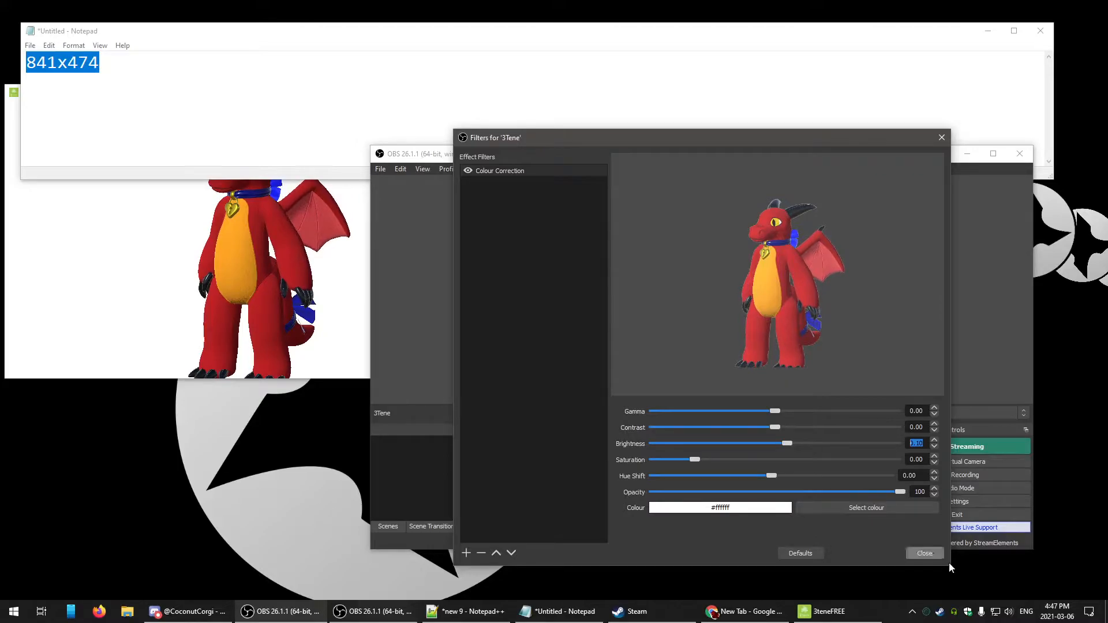
pyautogui.click(934, 556)
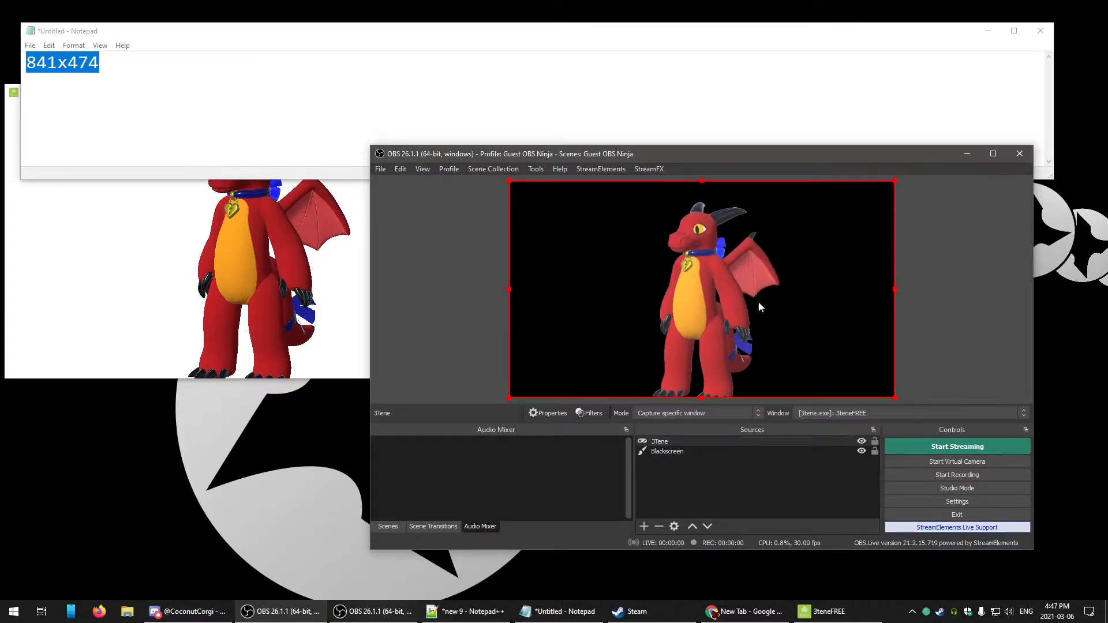
pyautogui.click(989, 310)
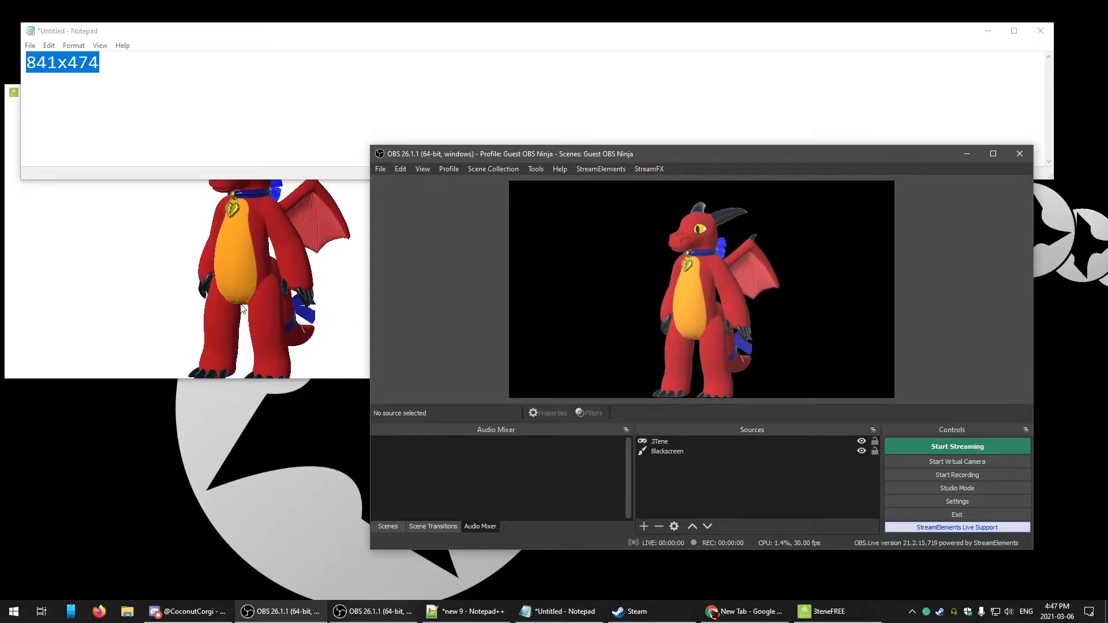
pyautogui.click(234, 272)
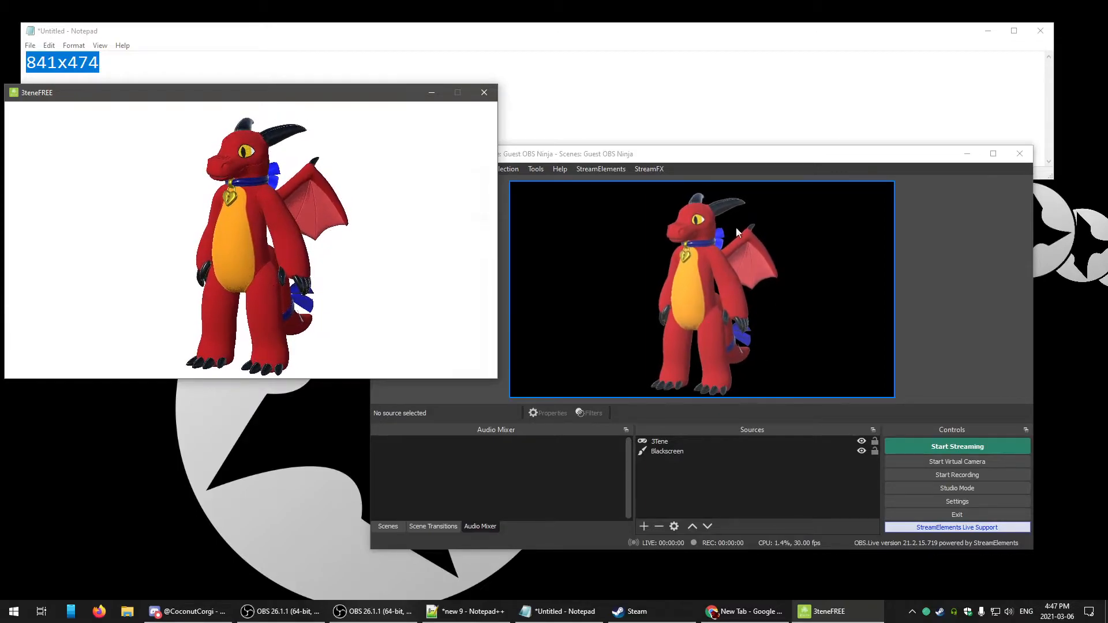
pyautogui.click(720, 152)
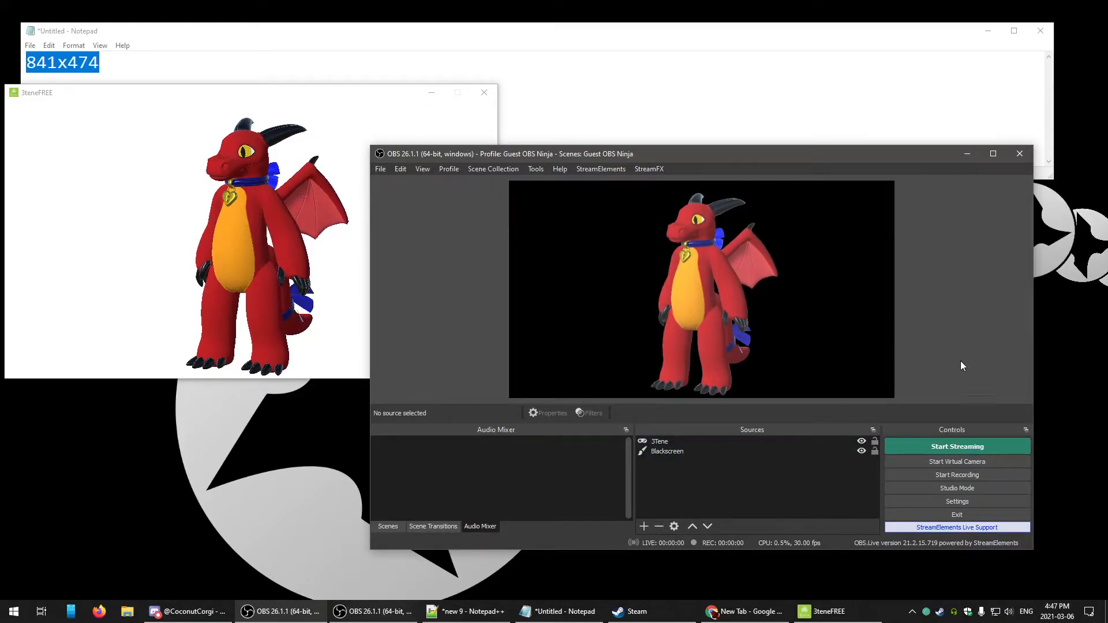
# - Paste the obs.ninja push link below the 841x474 note and add the stream ID after push=
pyautogui.click(386, 45)
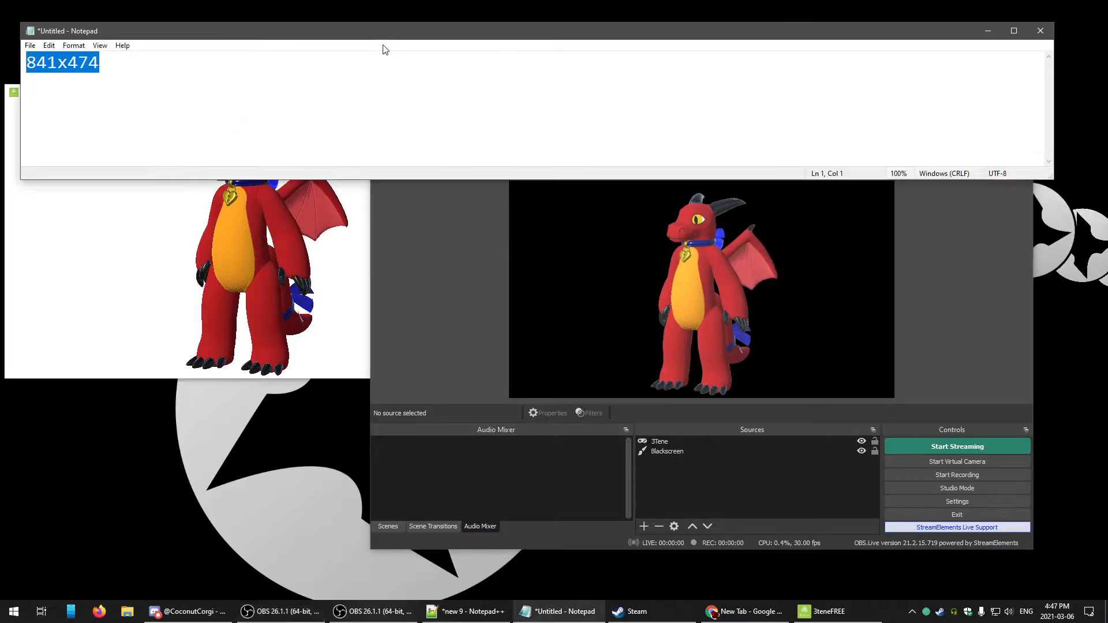
pyautogui.click(371, 81)
pyautogui.press('Return')
pyautogui.press('Return')
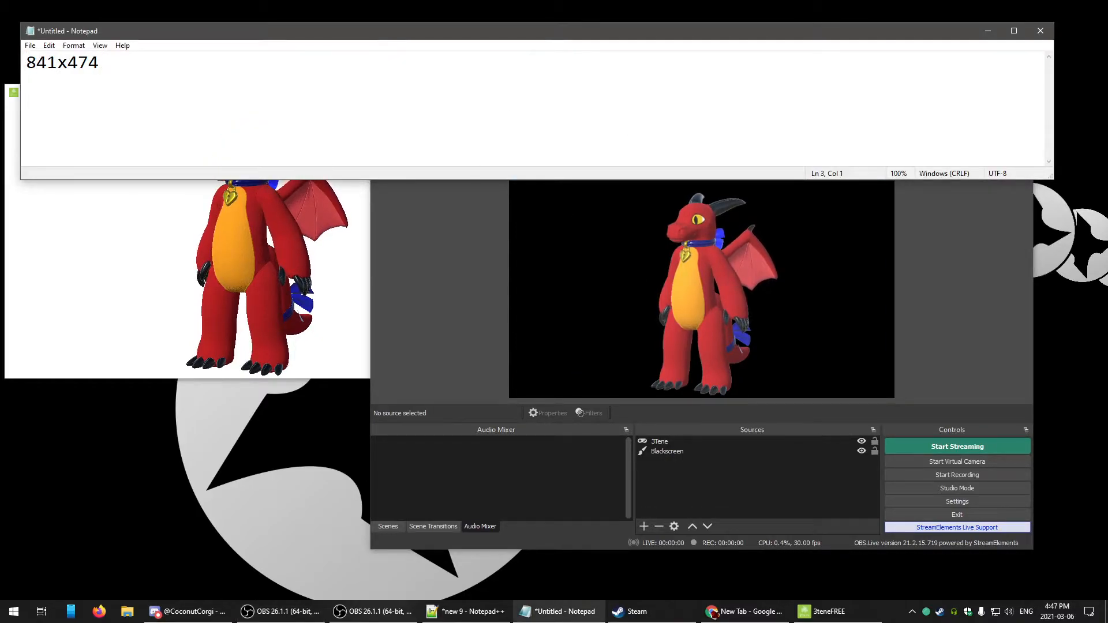
pyautogui.hotkey('alt', 'Tab')
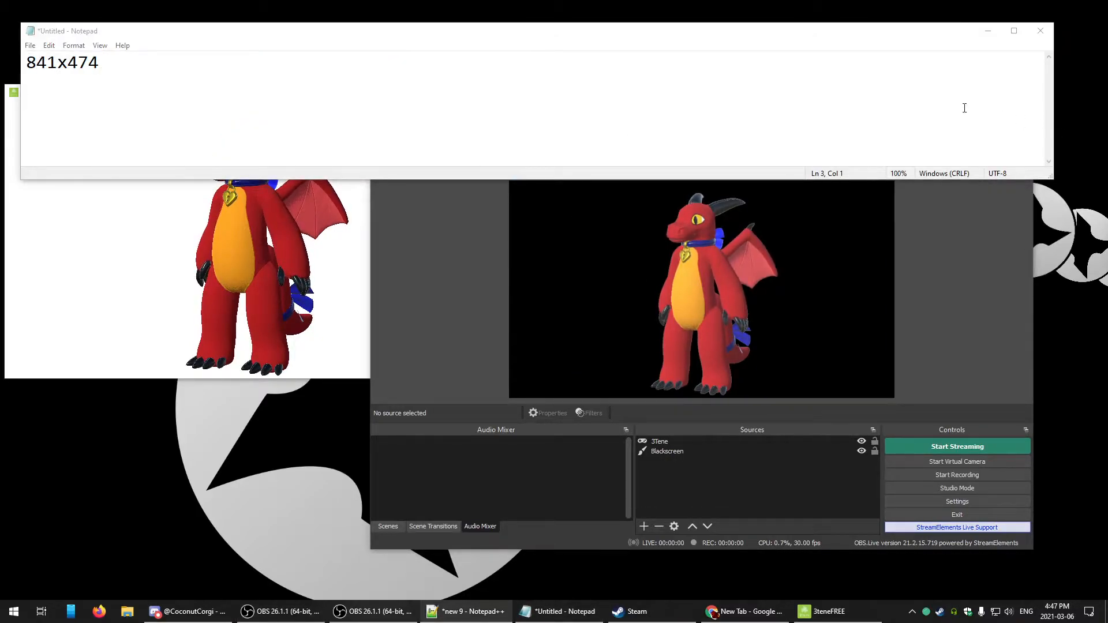
pyautogui.click(198, 106)
pyautogui.write('http://obs.ninja/?push=')
pyautogui.press('BackSpace')
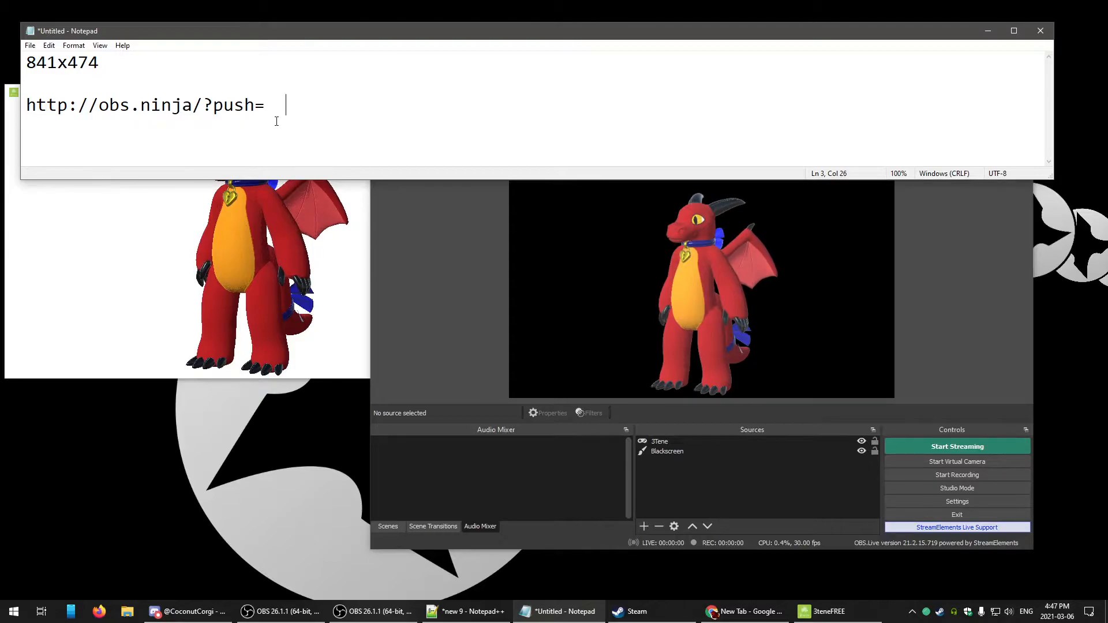
pyautogui.moveTo(326, 116); pyautogui.dragTo(268, 109)
pyautogui.press('BackSpace')
pyautogui.write('Corgi_3hr38i')
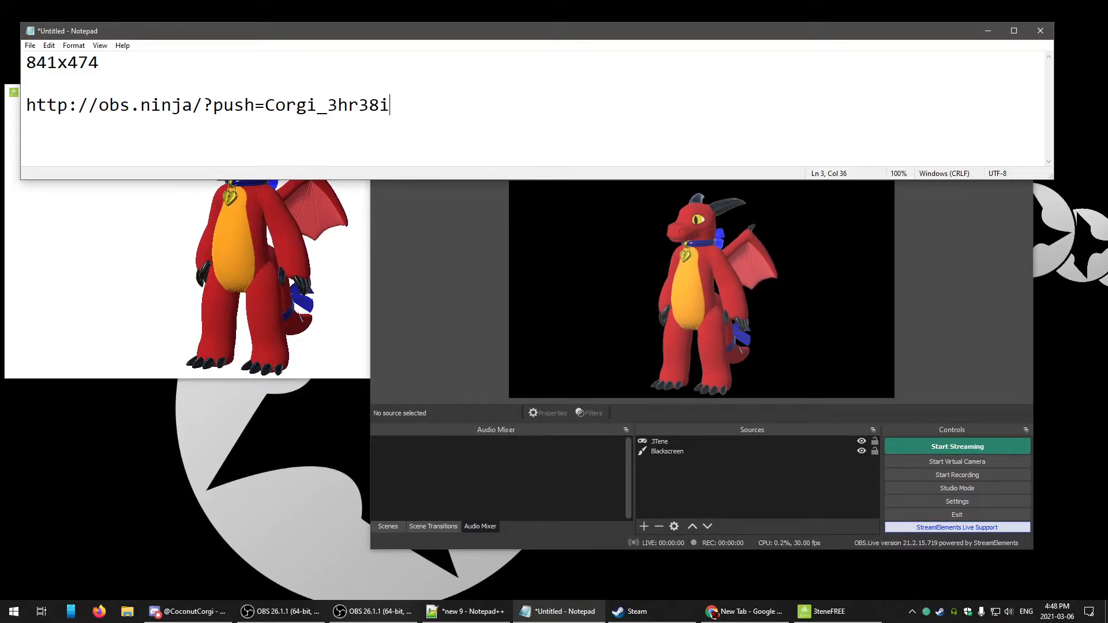
# - Append the copied query settings and change the link's size to w=841 and h=474
pyautogui.hotkey('alt', 'Tab')
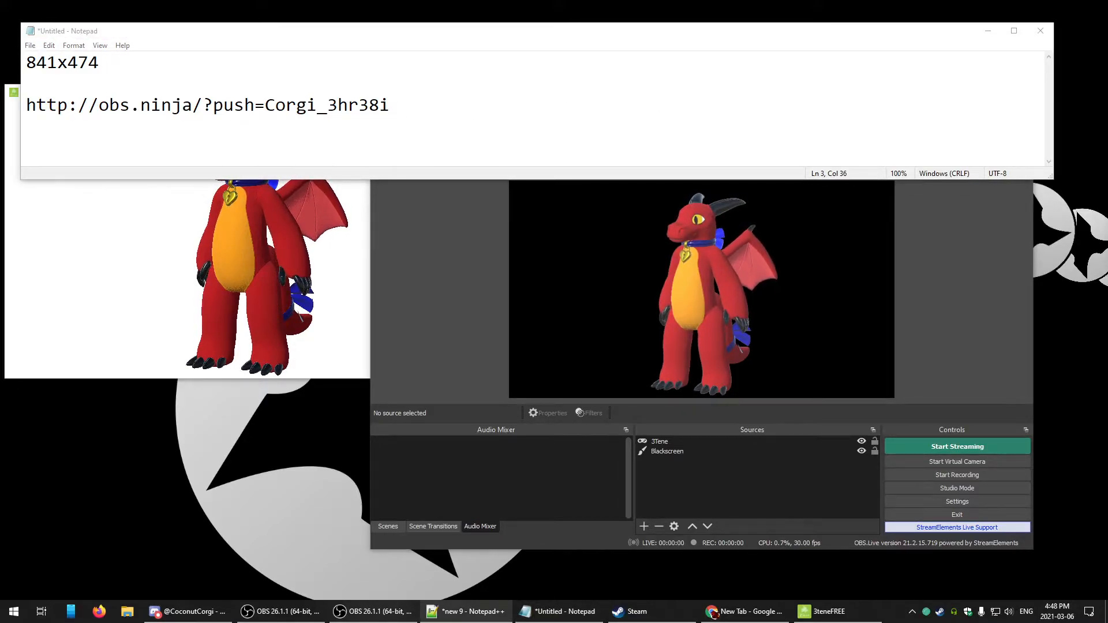
pyautogui.click(517, 110)
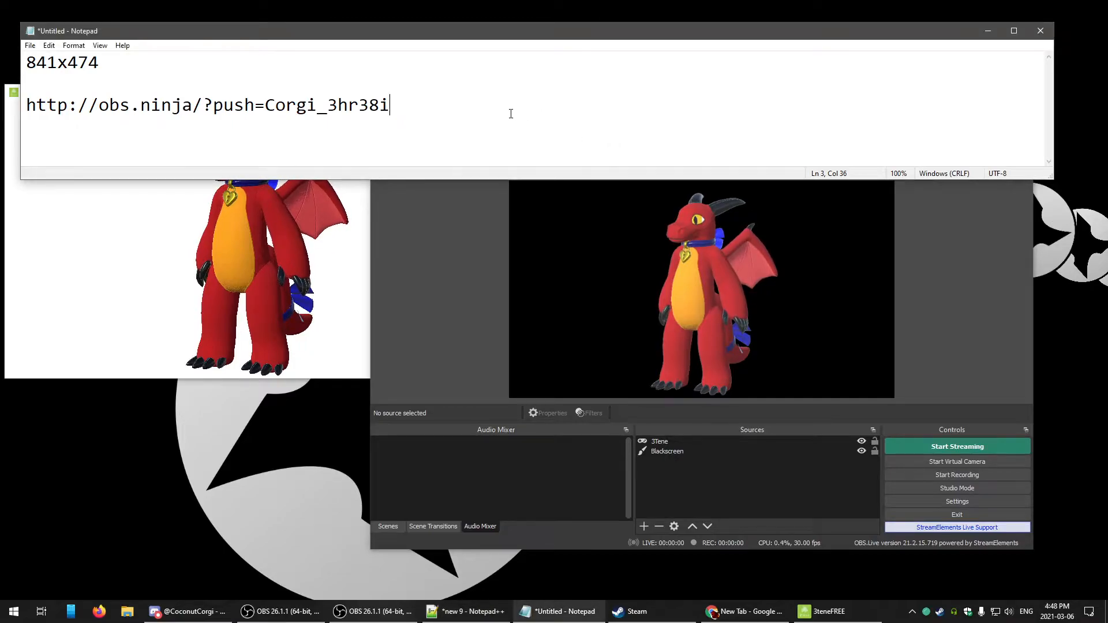
pyautogui.write('&w=856&h=512&fps=30&ad=0&np&ag=0&codec=h264&noaudio&novideo')
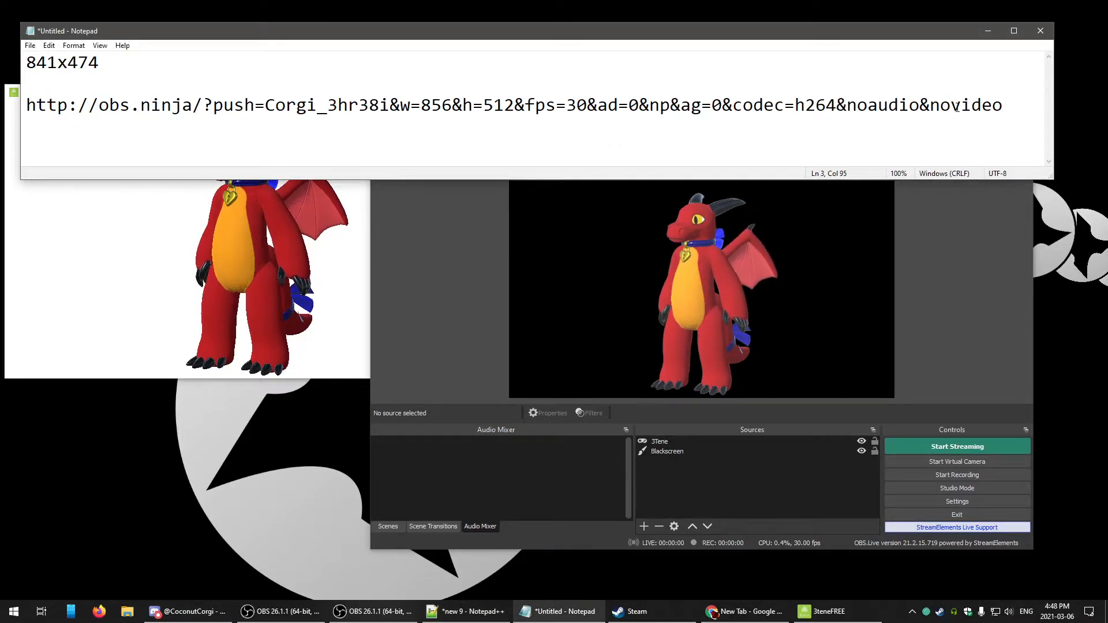
pyautogui.click(399, 105)
pyautogui.hotkey('shift', 'Right')
pyautogui.hotkey('shift', 'Right')
pyautogui.hotkey('shift', 'Right')
pyautogui.hotkey('shift', 'Right')
pyautogui.hotkey('shift', 'Right')
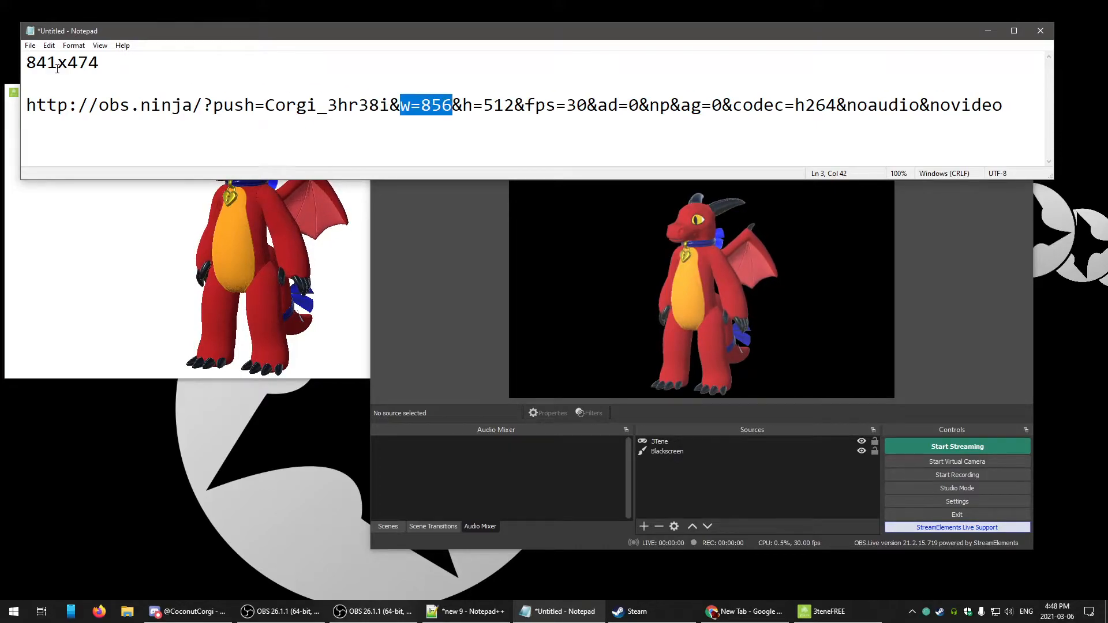
pyautogui.moveTo(27, 69); pyautogui.dragTo(57, 62)
pyautogui.hotkey('ctrl', 'c')
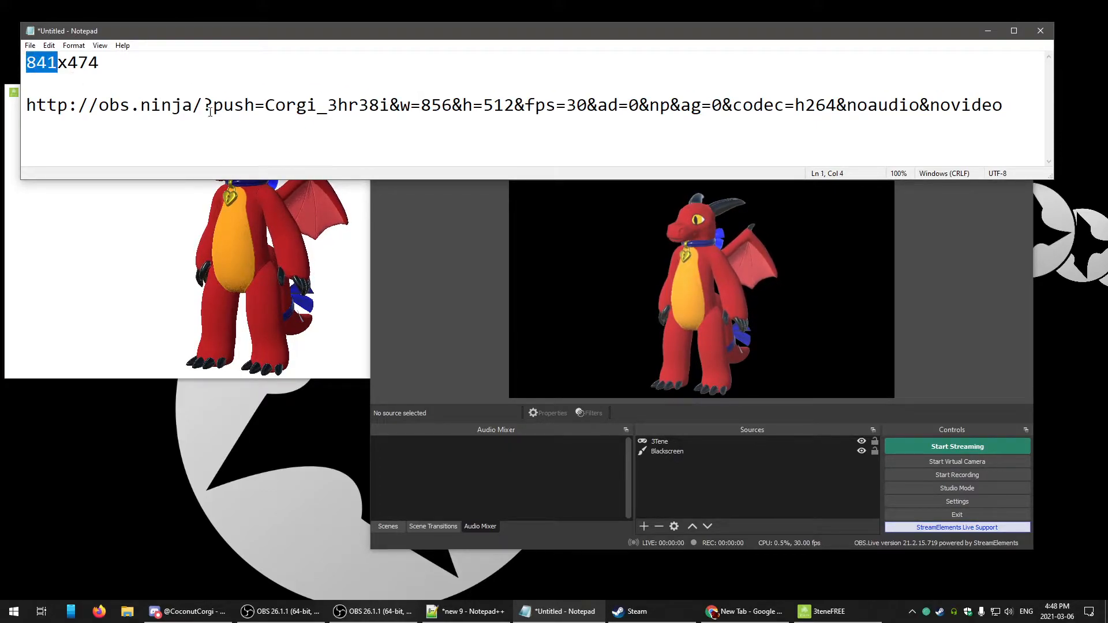
pyautogui.moveTo(421, 105); pyautogui.dragTo(454, 106)
pyautogui.hotkey('ctrl', 'v')
pyautogui.moveTo(67, 63); pyautogui.dragTo(99, 63)
pyautogui.hotkey('ctrl', 'c')
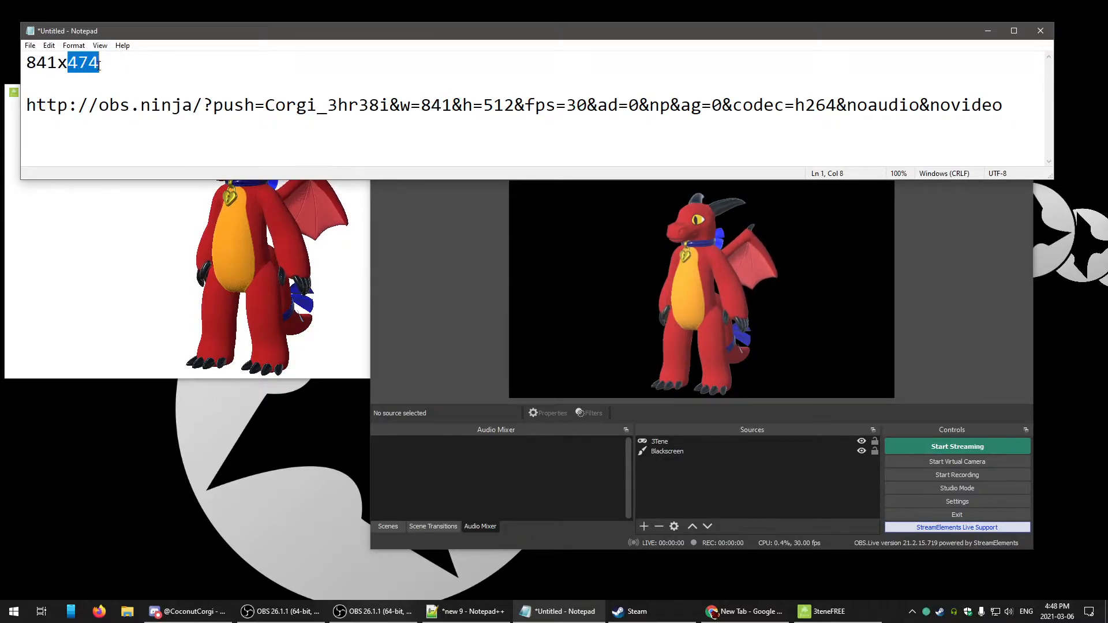
pyautogui.moveTo(421, 105); pyautogui.dragTo(515, 105)
pyautogui.hotkey('ctrl', 'v')
# - Check the fps=30, codec=h264, noaudio and novideo settings, then select the whole link line
pyautogui.moveTo(587, 105); pyautogui.dragTo(529, 105)
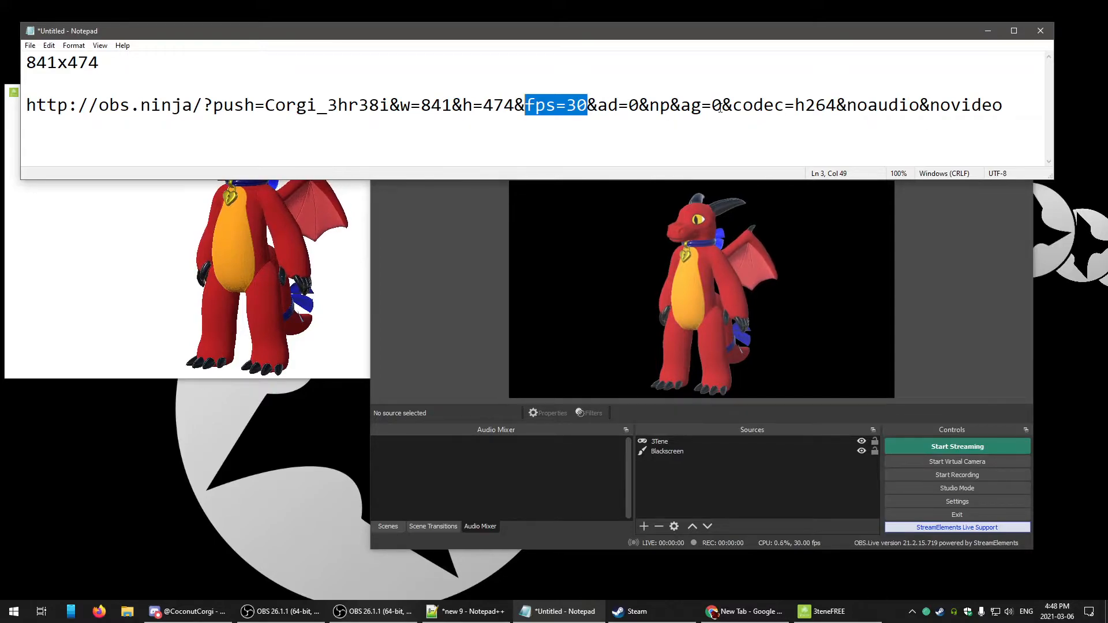
pyautogui.moveTo(733, 105); pyautogui.dragTo(837, 105)
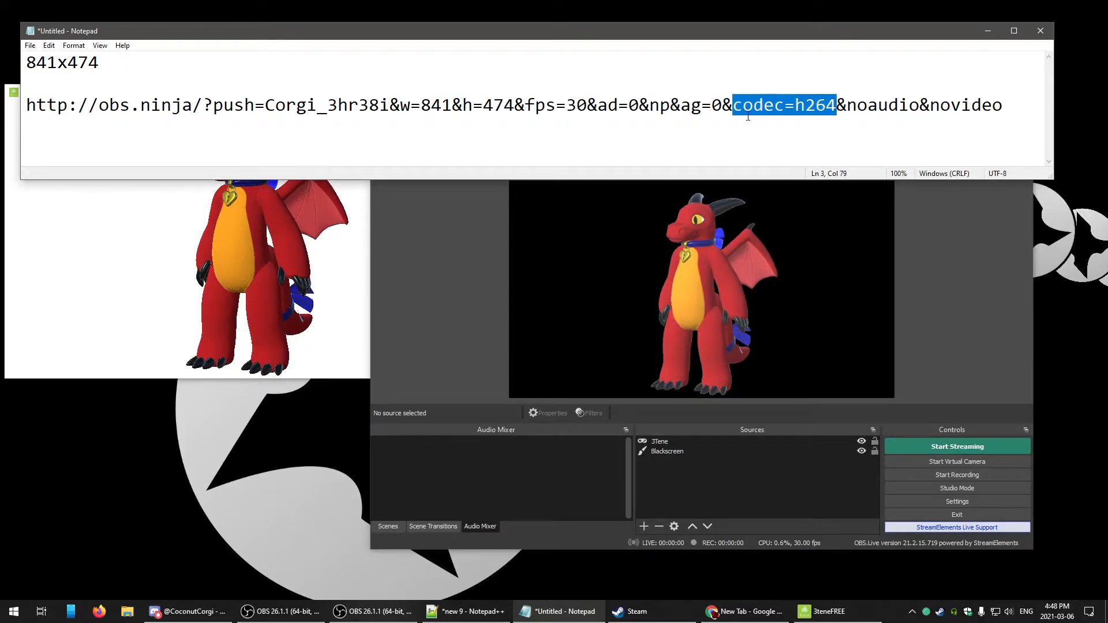
pyautogui.moveTo(859, 105); pyautogui.dragTo(993, 105)
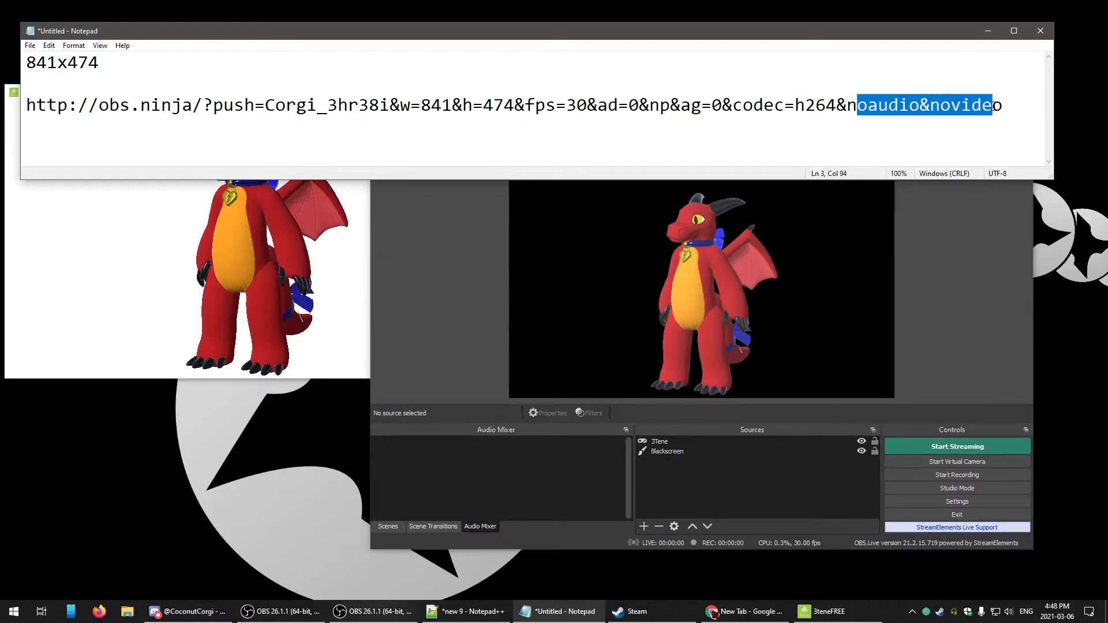
pyautogui.click(1004, 105)
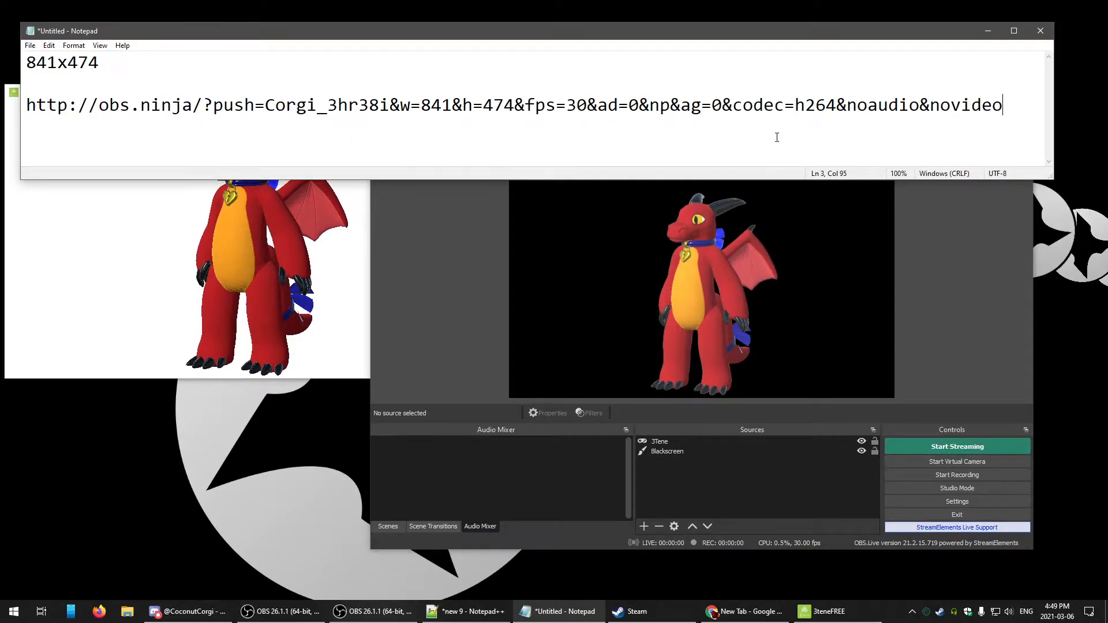
pyautogui.hotkey('shift', 'Home')
pyautogui.hotkey('ctrl', 'c')
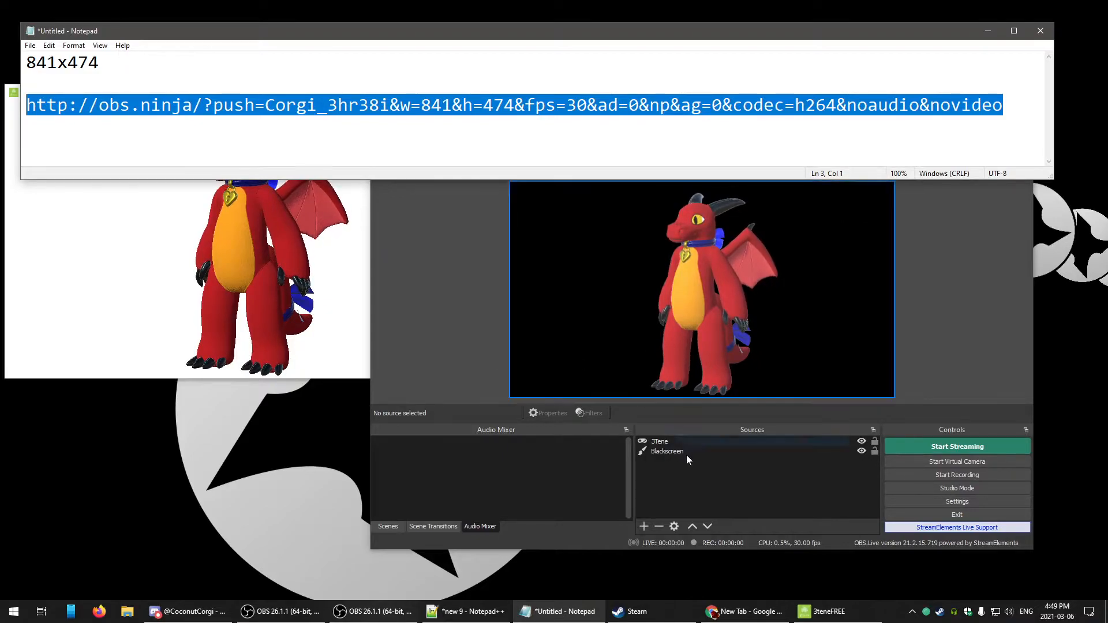
# - Load the edited OBS.Ninja push link in the Chrome new tab
pyautogui.click(746, 616)
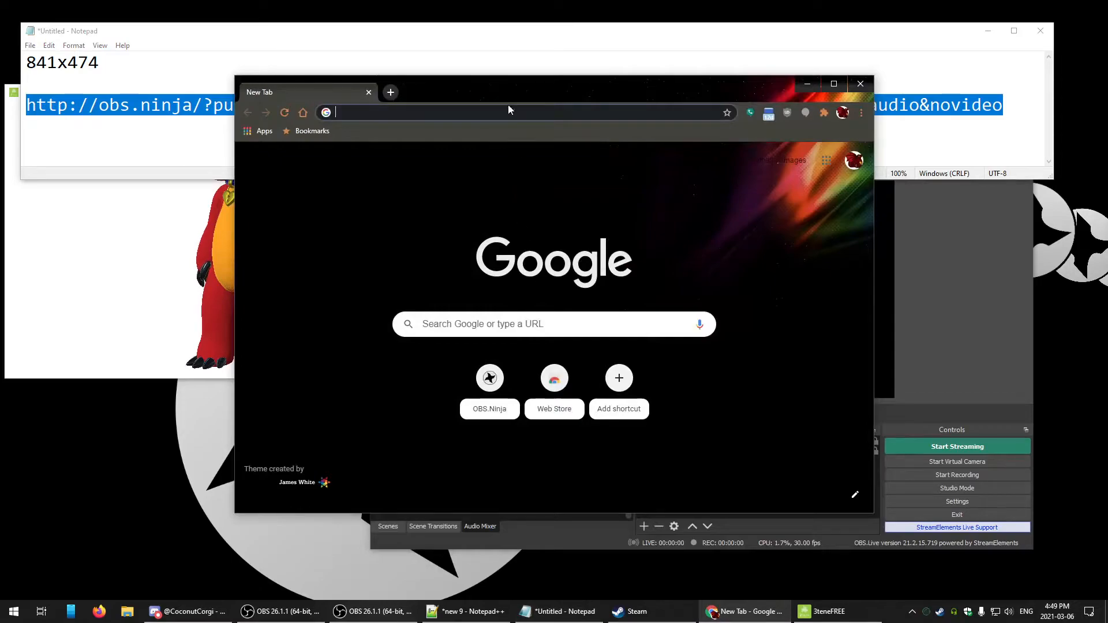
pyautogui.click(511, 112)
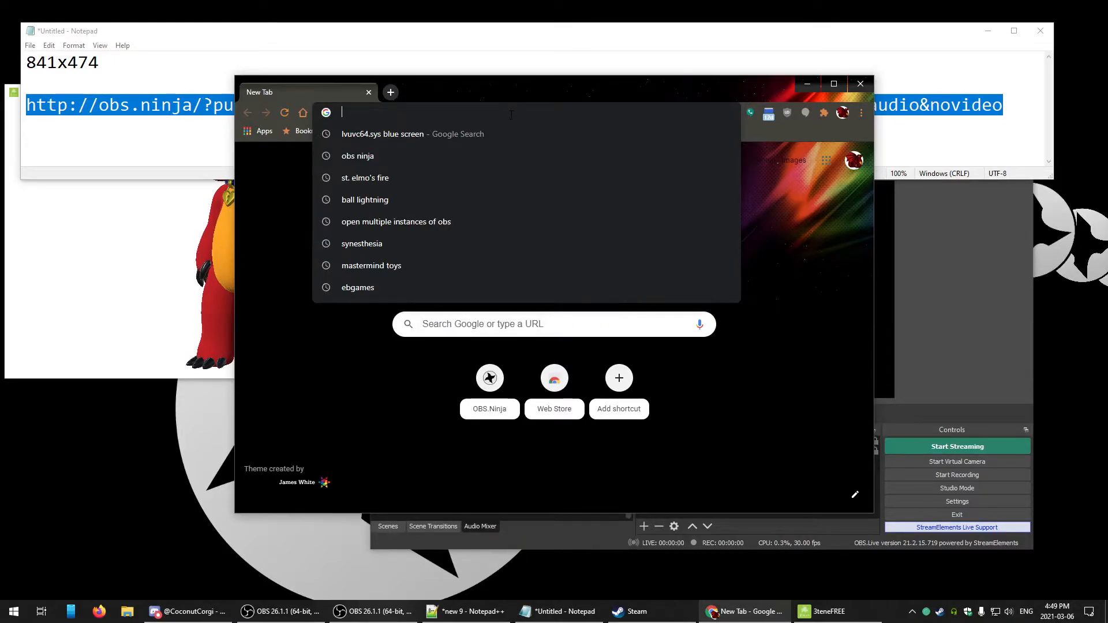
pyautogui.hotkey('ctrl', 'v')
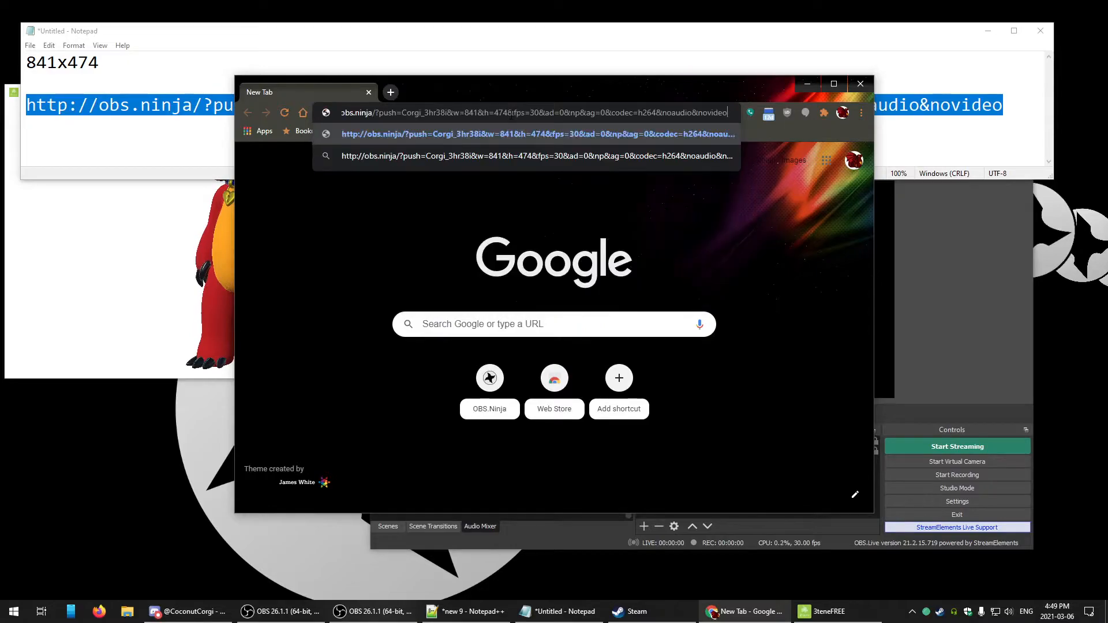
pyautogui.press('Return')
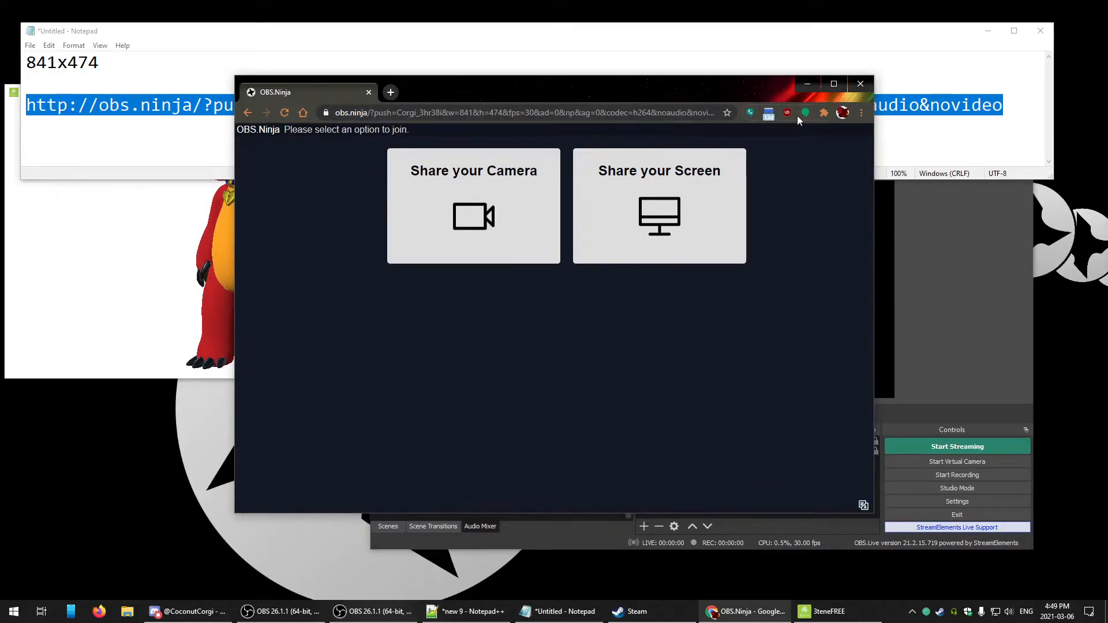
# - Share OBS Virtual Camera as the OBS.Ninja video source, start the virtual camera, then close Chrome
pyautogui.click(482, 219)
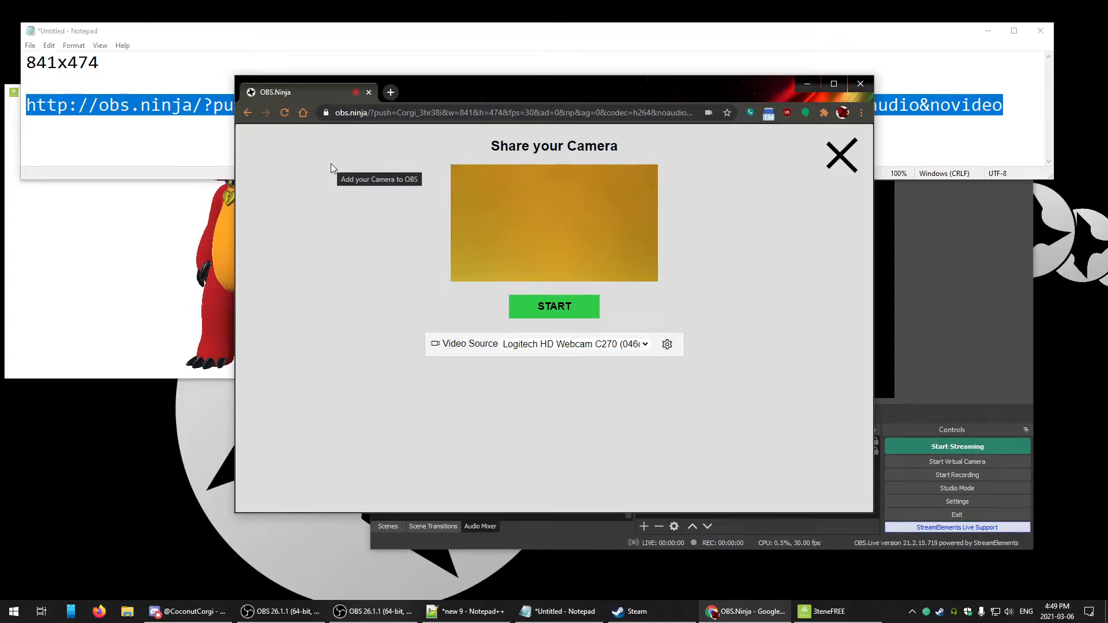
pyautogui.click(626, 346)
pyautogui.click(563, 371)
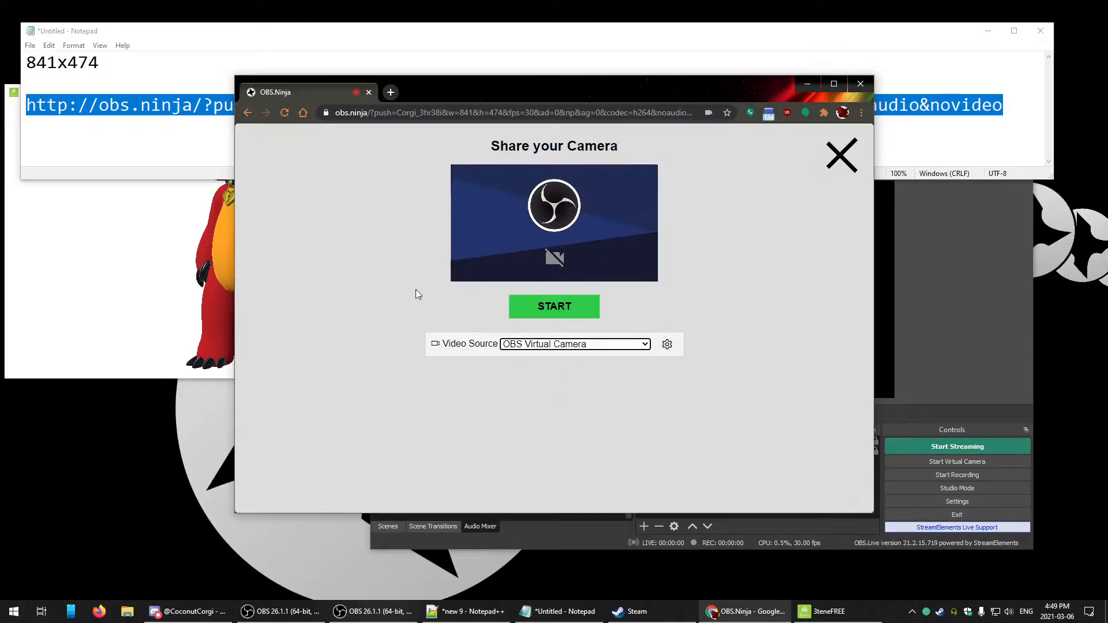
pyautogui.moveTo(561, 92); pyautogui.dragTo(438, 103)
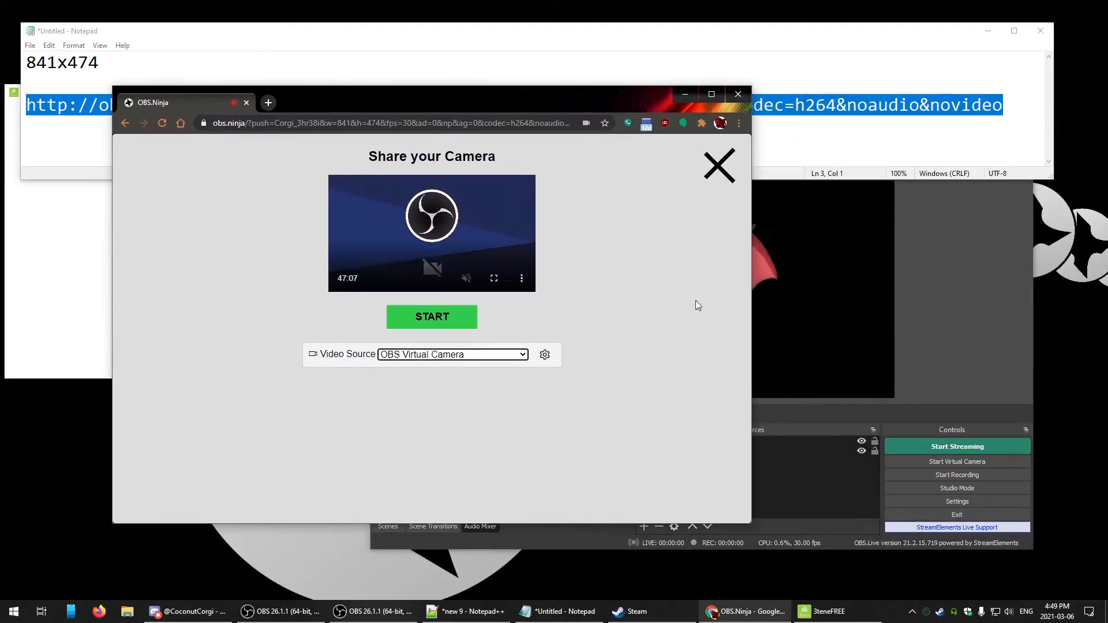
pyautogui.click(951, 466)
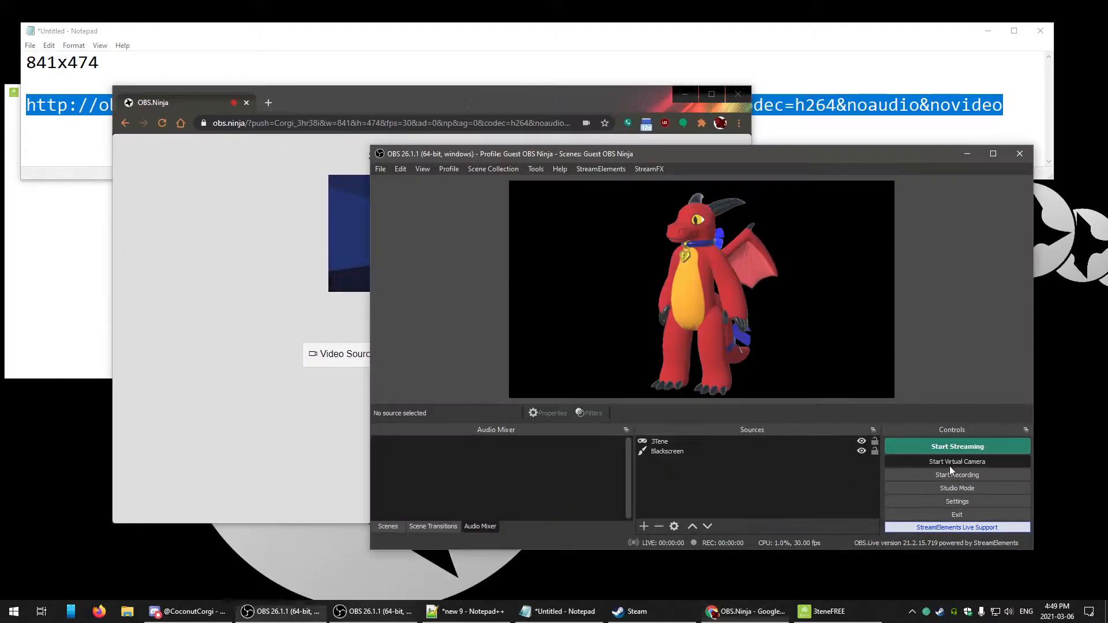
pyautogui.click(459, 105)
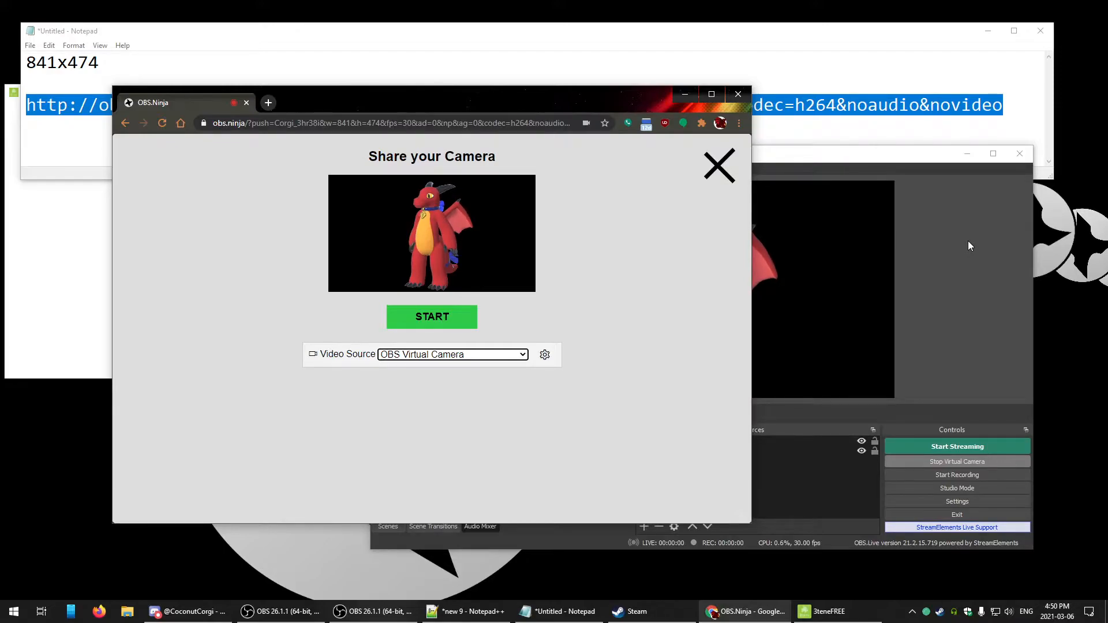
pyautogui.click(247, 102)
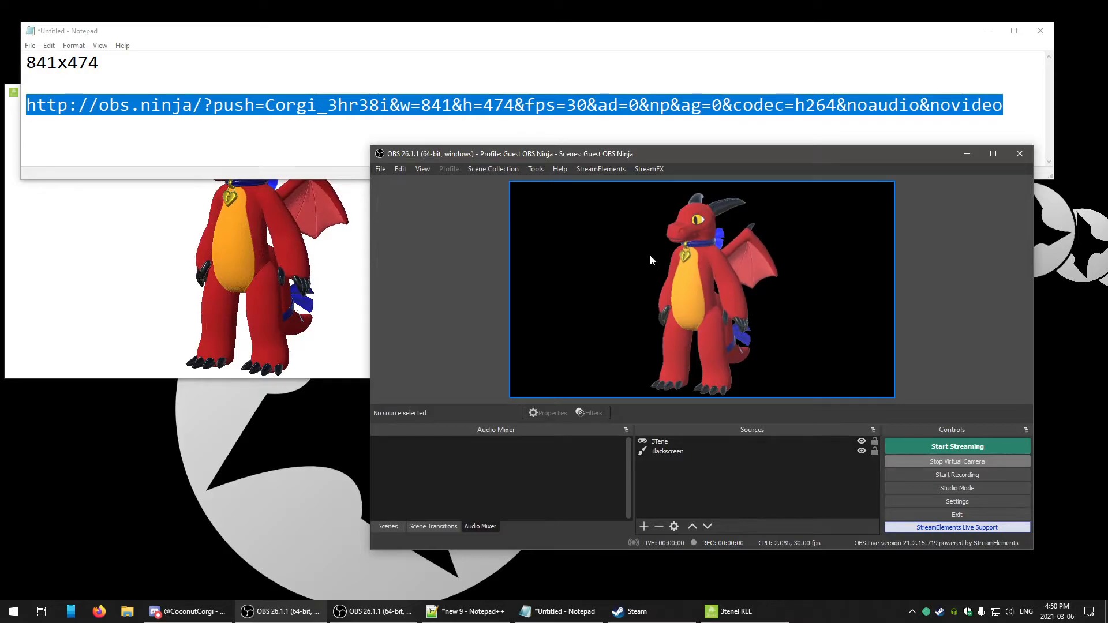
# - Stop the OBS virtual camera
pyautogui.click(656, 452)
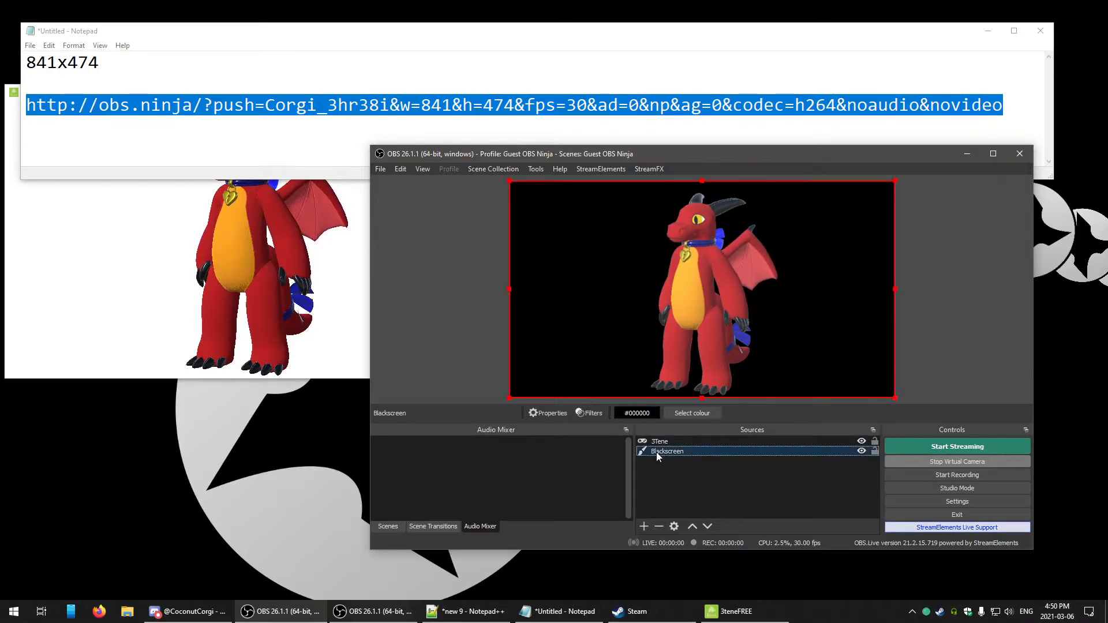
pyautogui.click(701, 476)
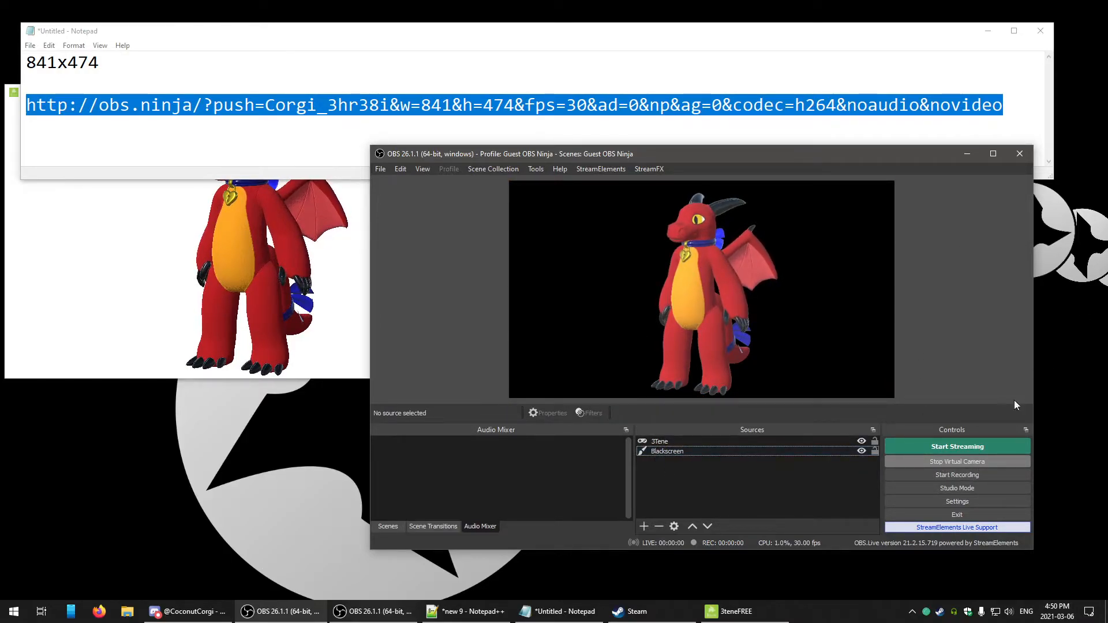
pyautogui.click(962, 462)
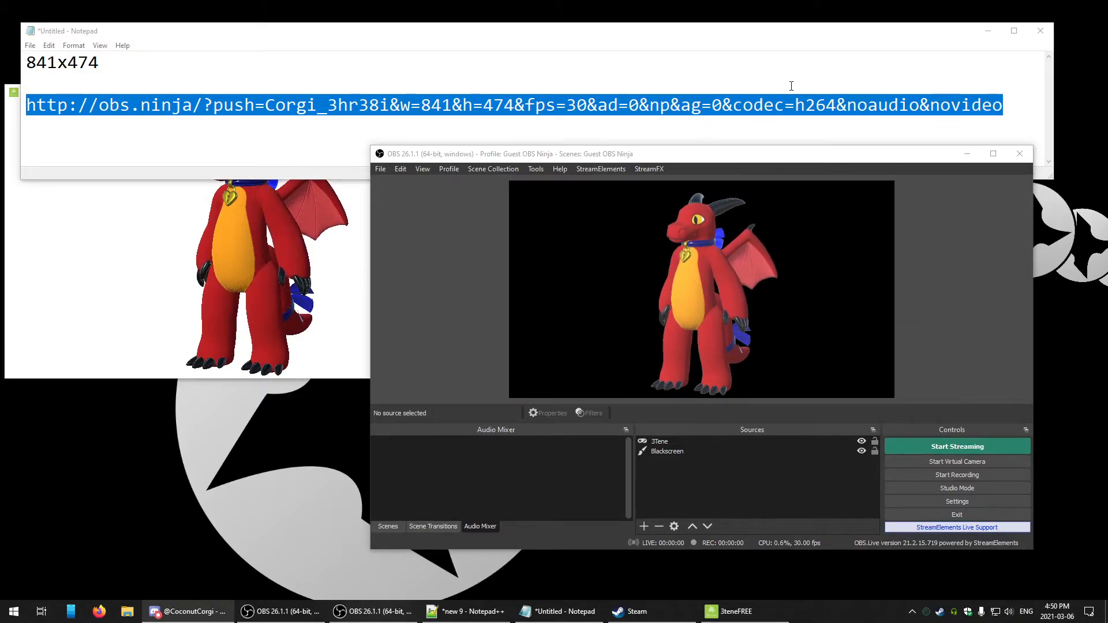
# - Minimize the Notepad note and shift the OBS window slightly left
pyautogui.click(778, 74)
pyautogui.click(988, 31)
pyautogui.moveTo(756, 154); pyautogui.dragTo(705, 122)
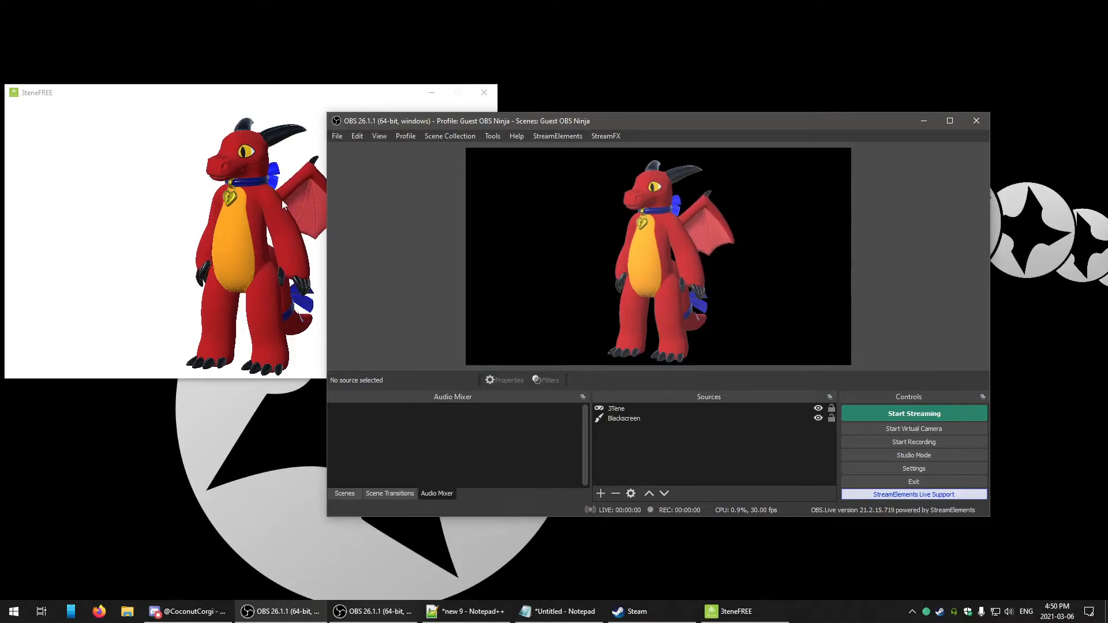
# - Remove the 3Tene and Blackscreen sources from the scene
pyautogui.click(629, 409)
pyautogui.click(616, 493)
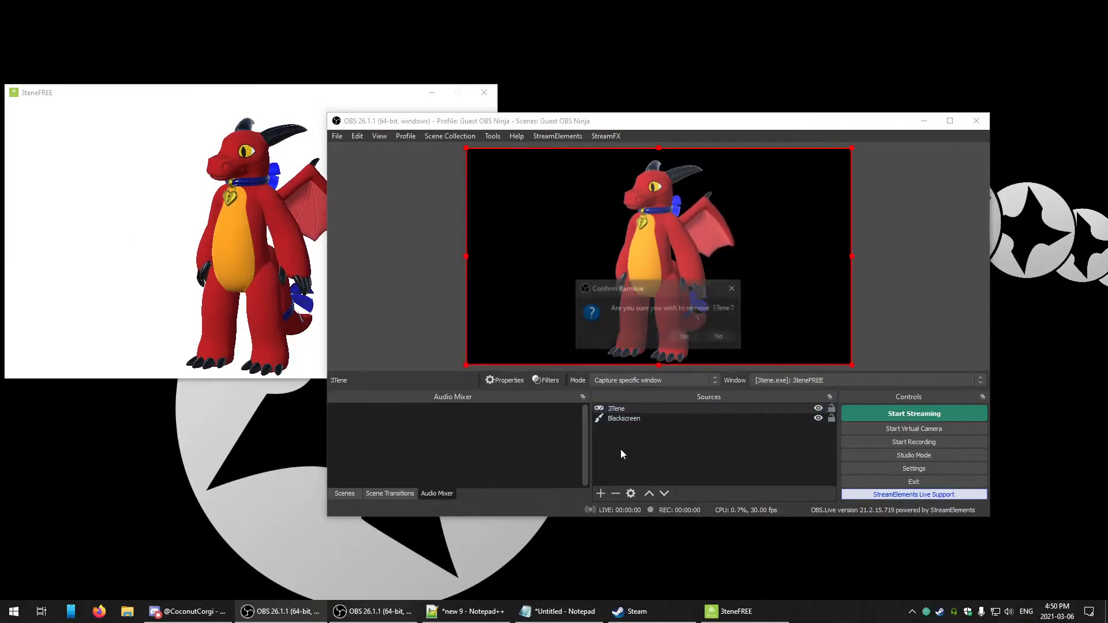
pyautogui.click(681, 340)
pyautogui.press('Delete')
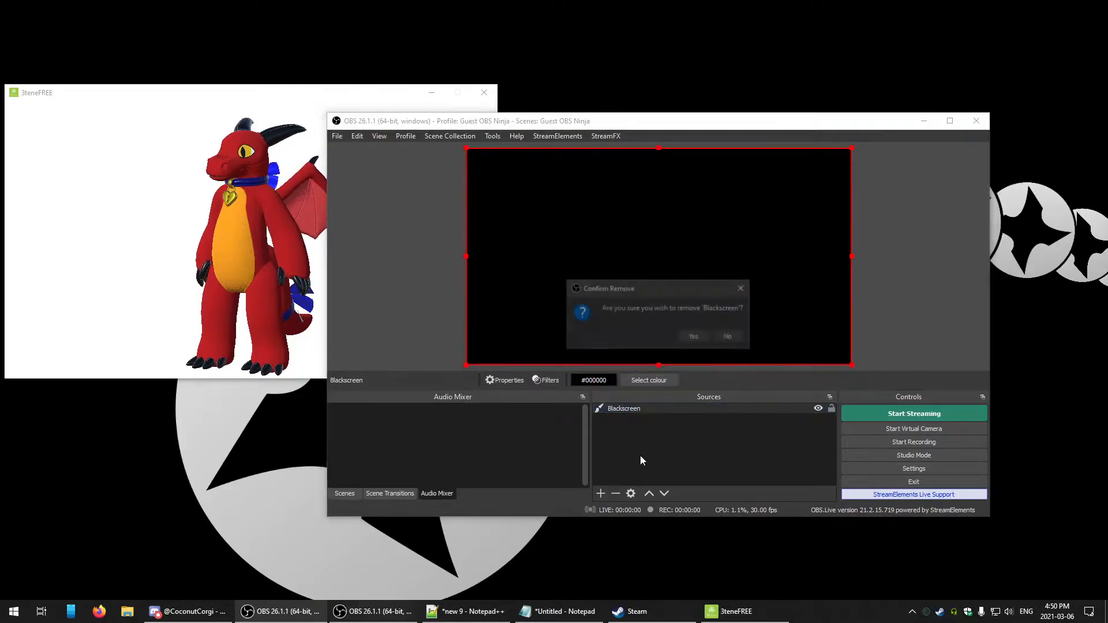
pyautogui.click(697, 339)
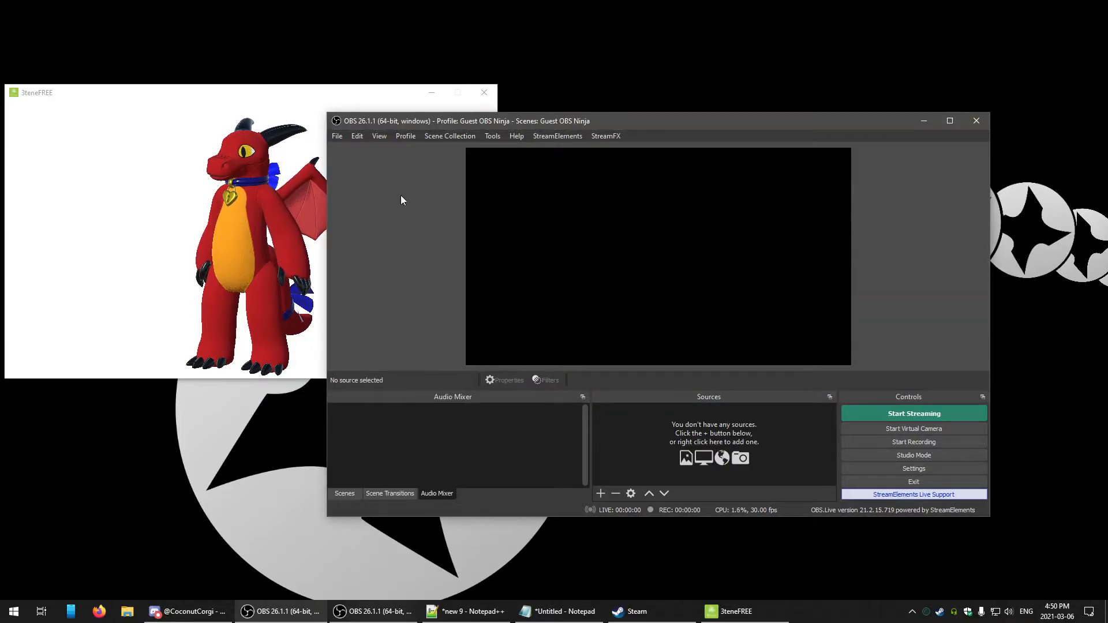
# - Switch to the Blank profile and the Blank scene collection
pyautogui.click(407, 136)
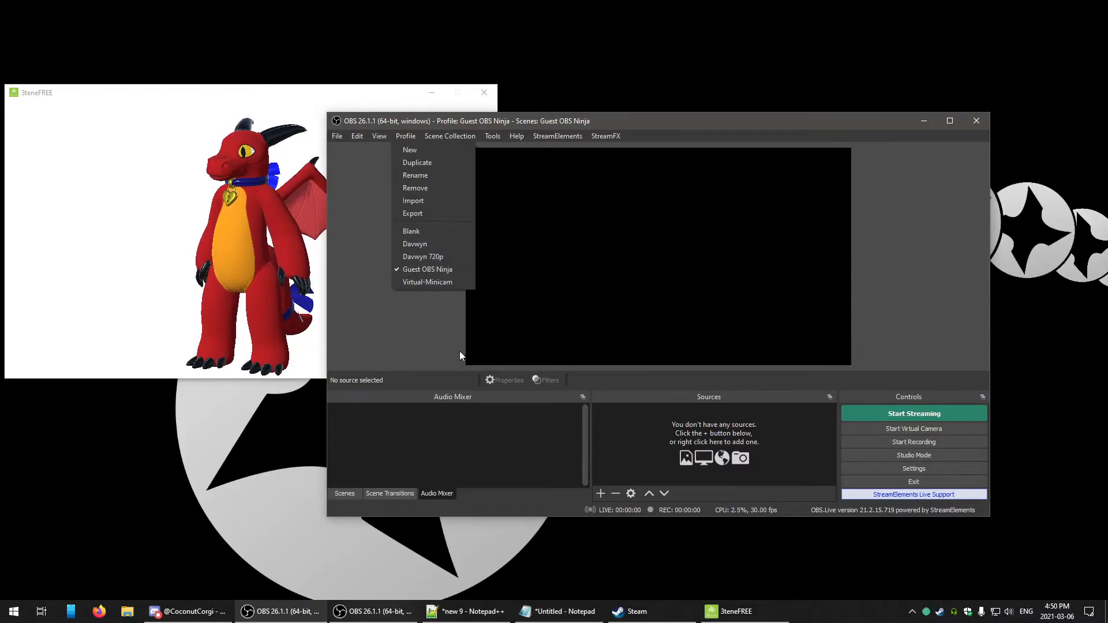
pyautogui.click(419, 259)
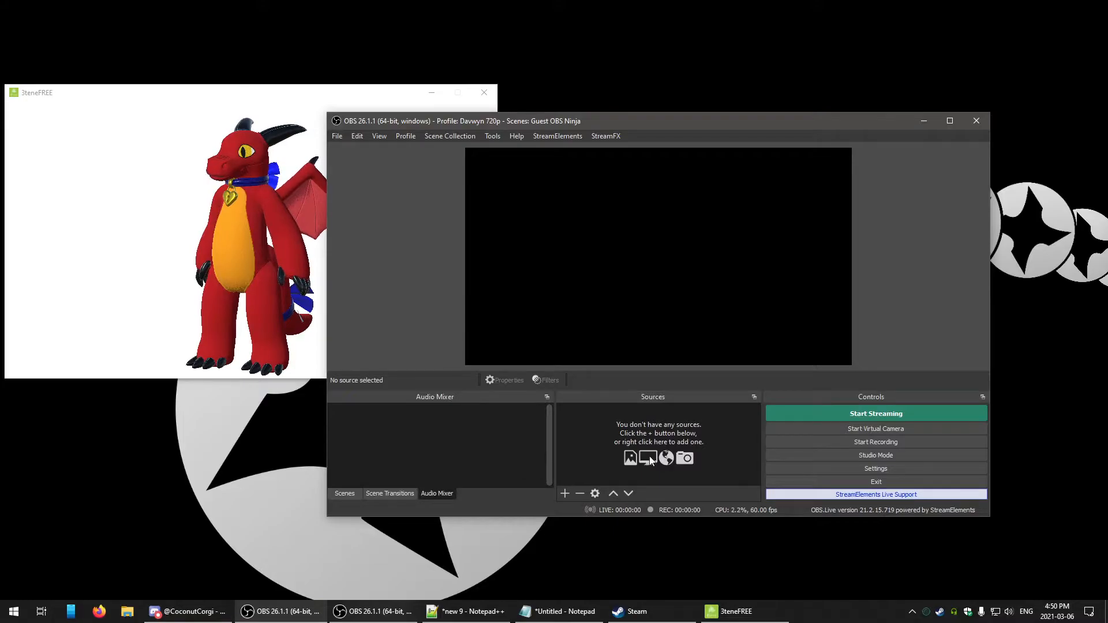
pyautogui.click(438, 136)
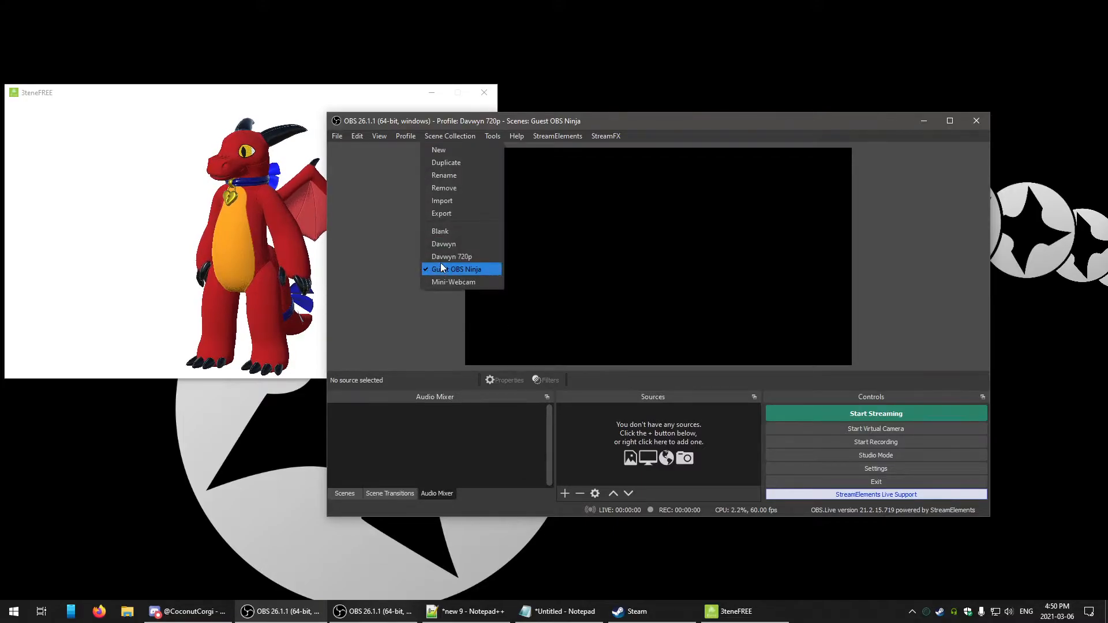
pyautogui.click(386, 172)
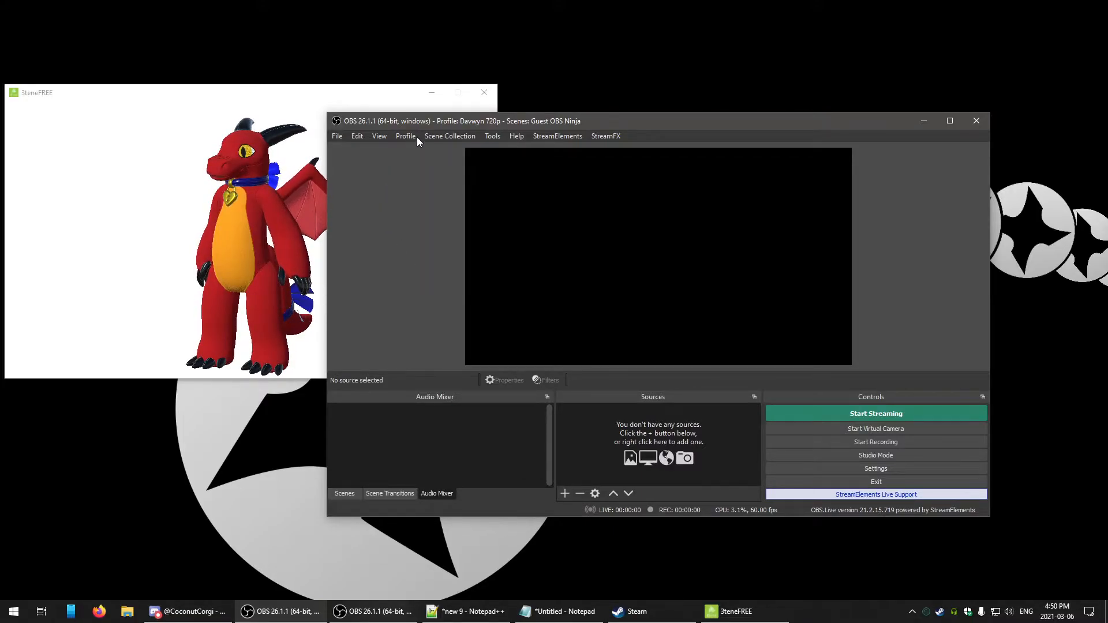
pyautogui.click(406, 136)
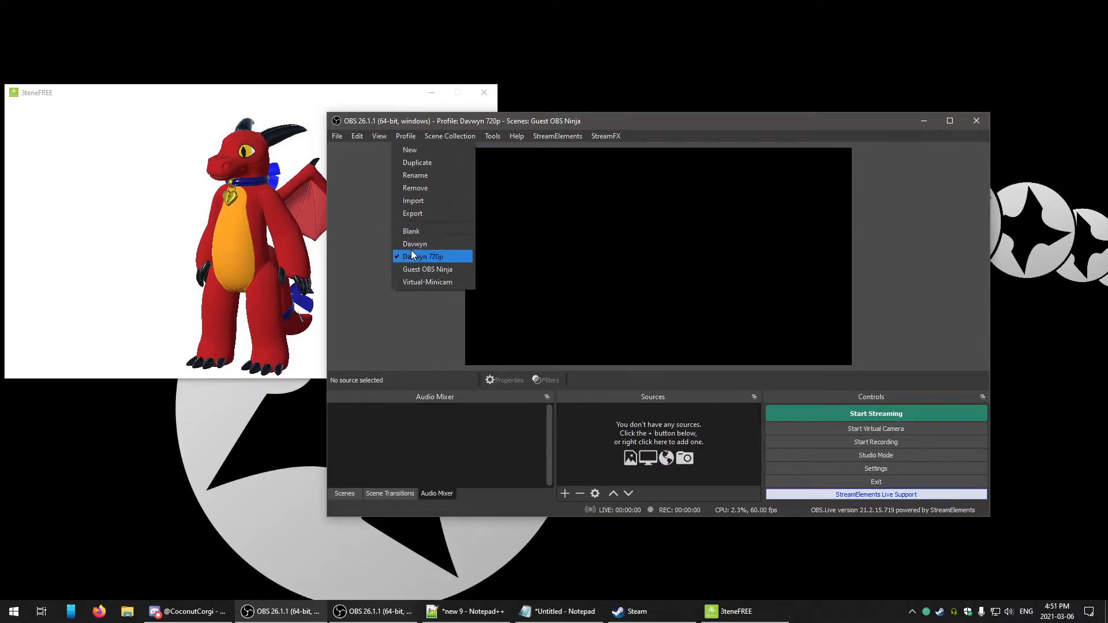
pyautogui.click(412, 231)
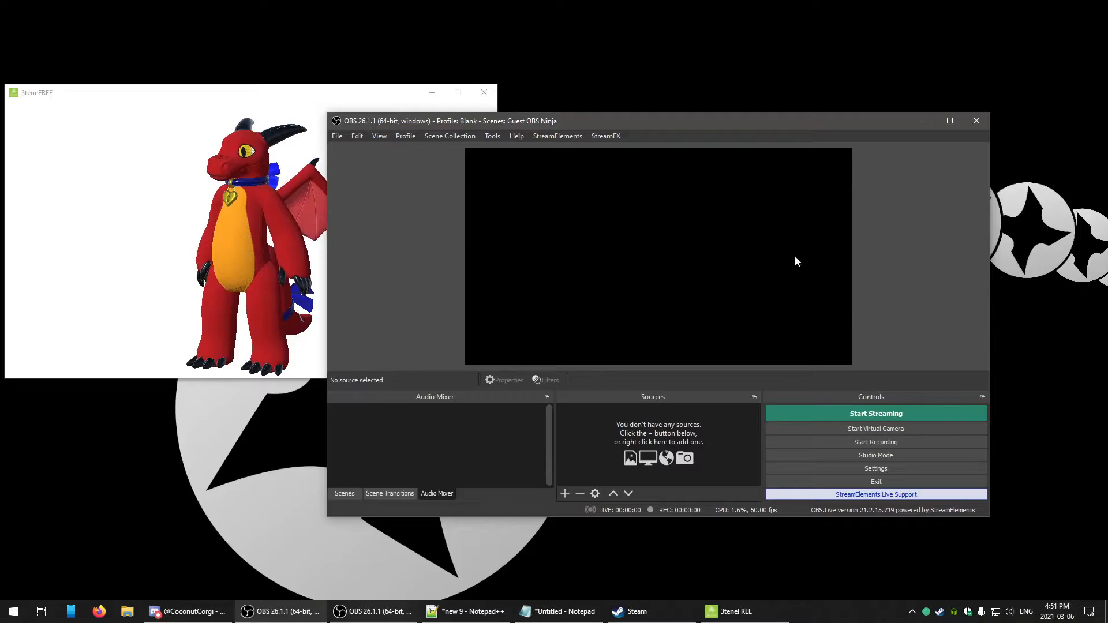
pyautogui.click(439, 137)
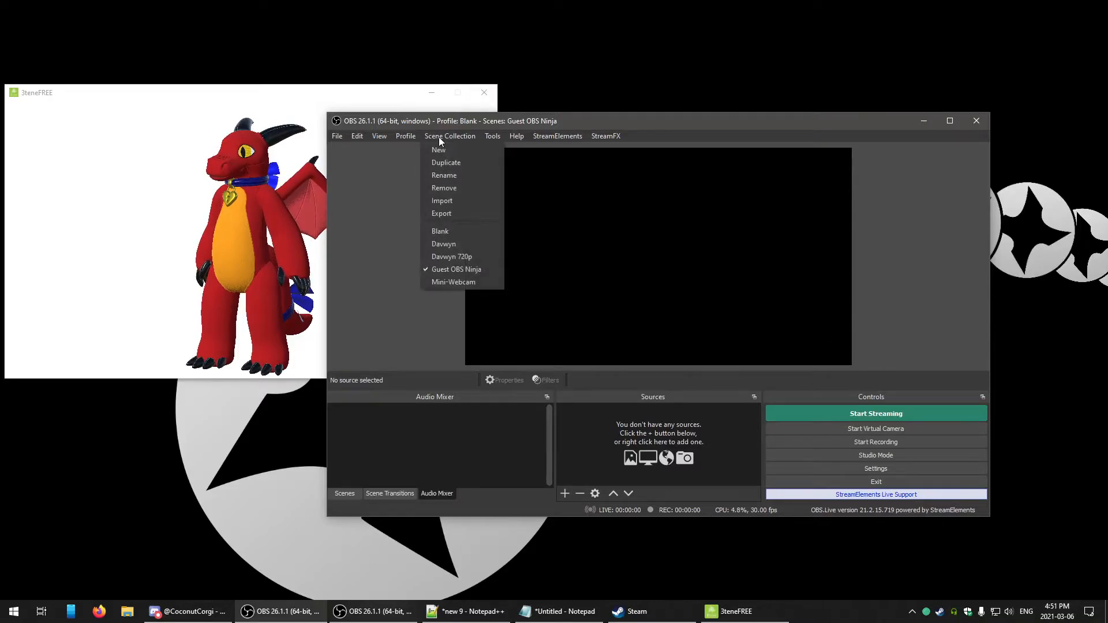
pyautogui.click(438, 232)
pyautogui.click(399, 138)
pyautogui.click(400, 140)
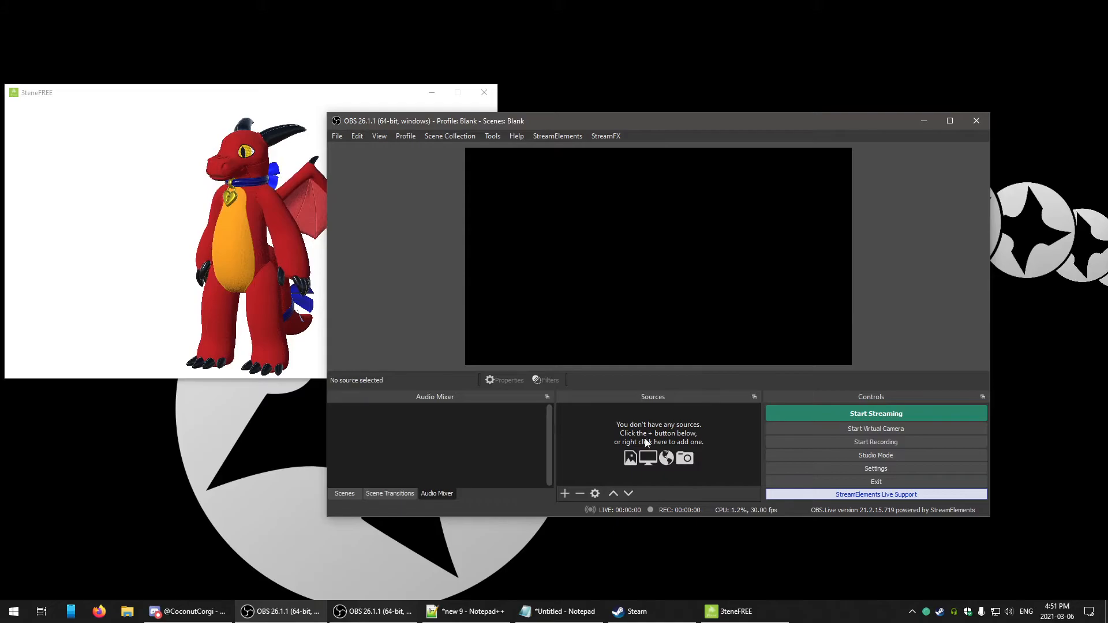
# - Confirm video settings of 1920x1080 canvas, 1280x720 output and 30 fps
pyautogui.click(864, 467)
pyautogui.click(406, 242)
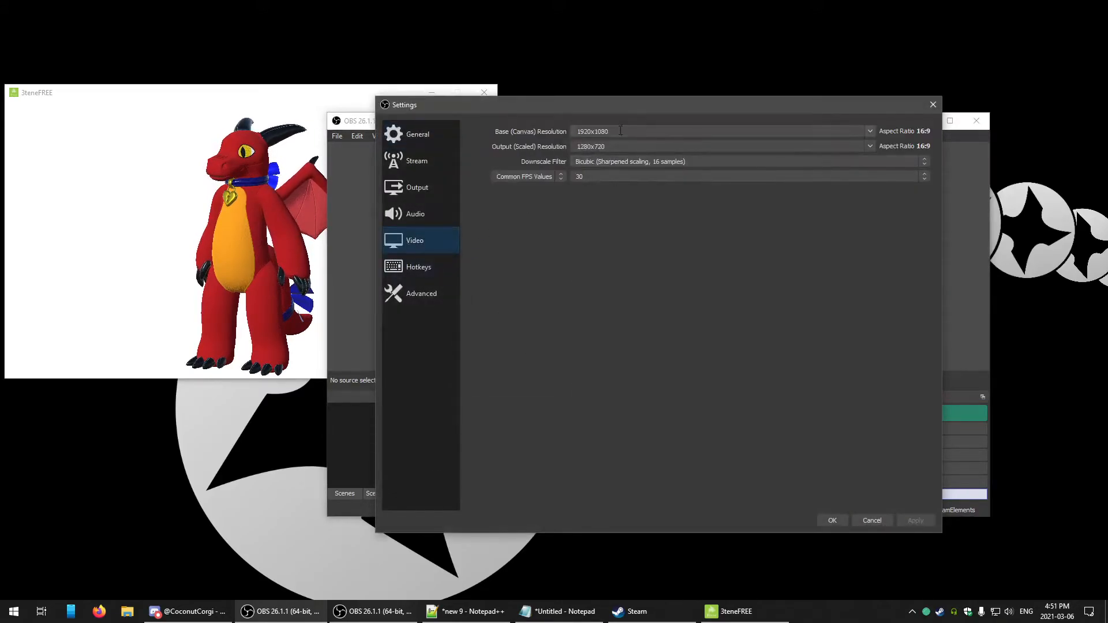
pyautogui.click(832, 520)
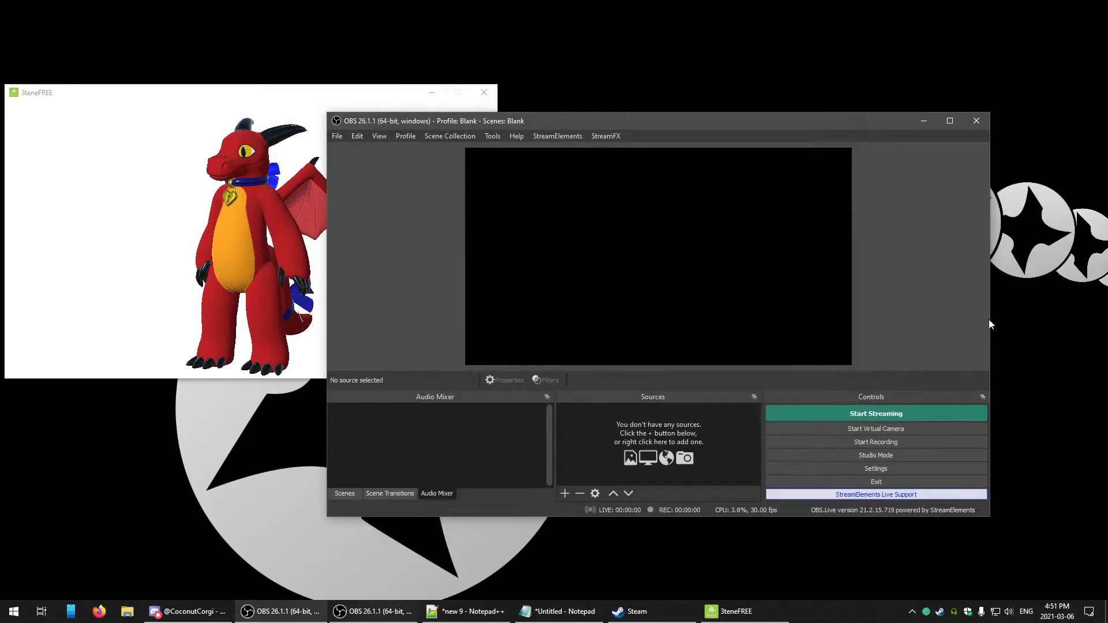
pyautogui.moveTo(515, 124); pyautogui.dragTo(535, 122)
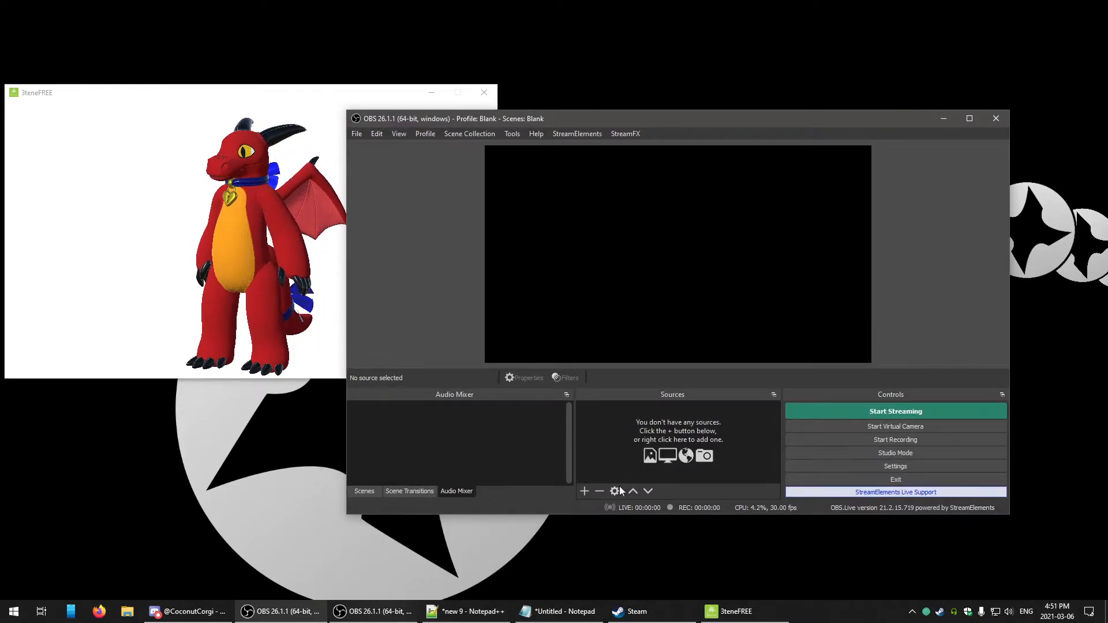
# - Add a Game Capture source named 3Tene capturing the specific window 3teneFREE
pyautogui.click(585, 491)
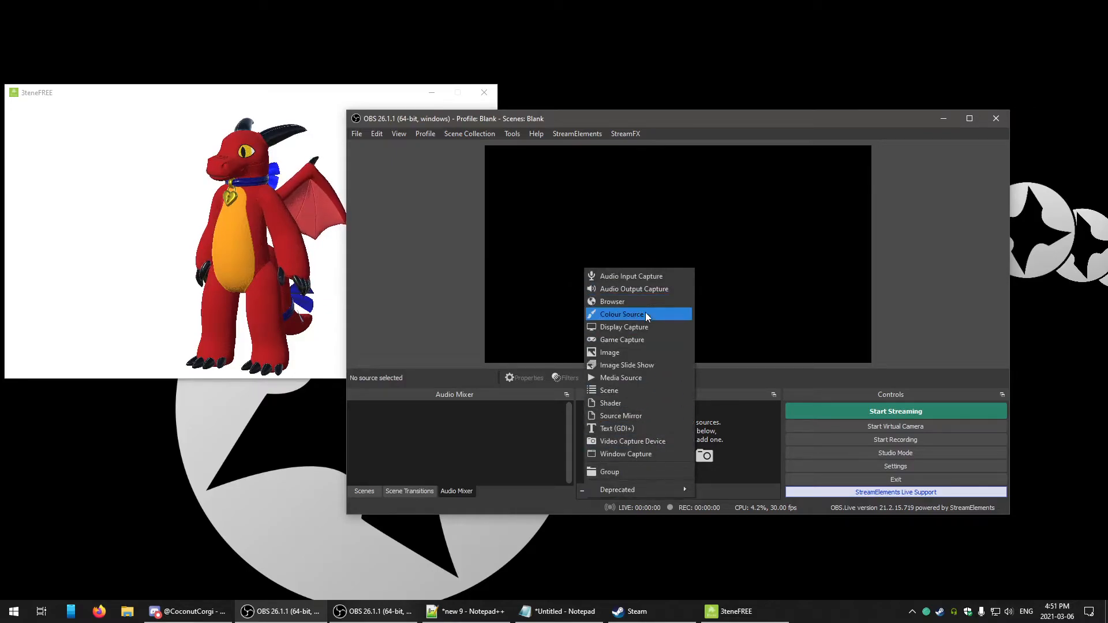
pyautogui.click(635, 340)
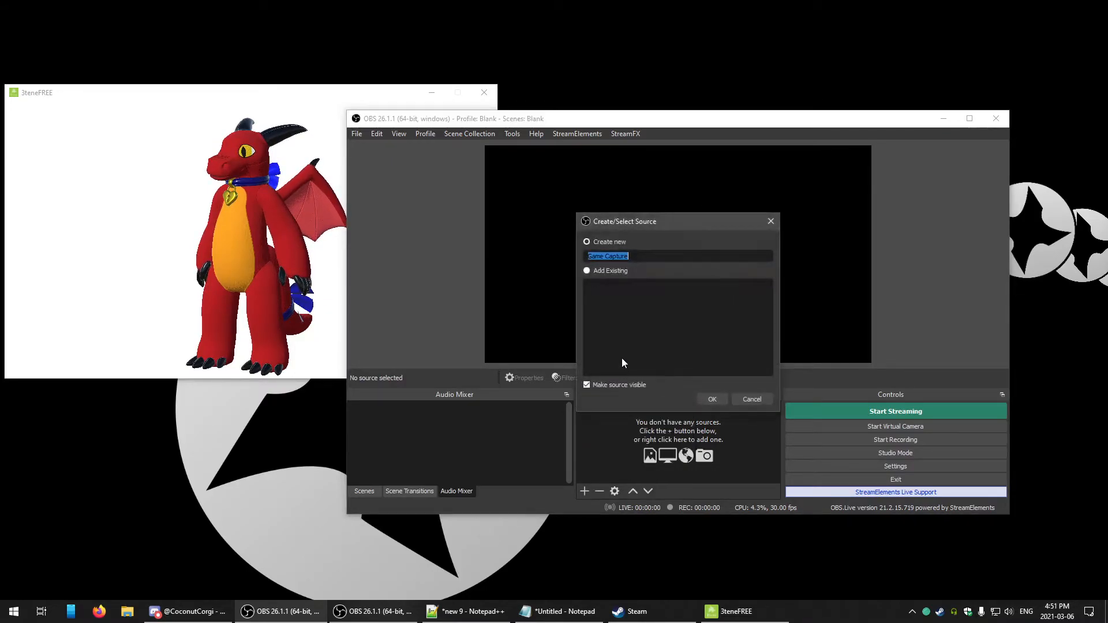
pyautogui.write('3Tne')
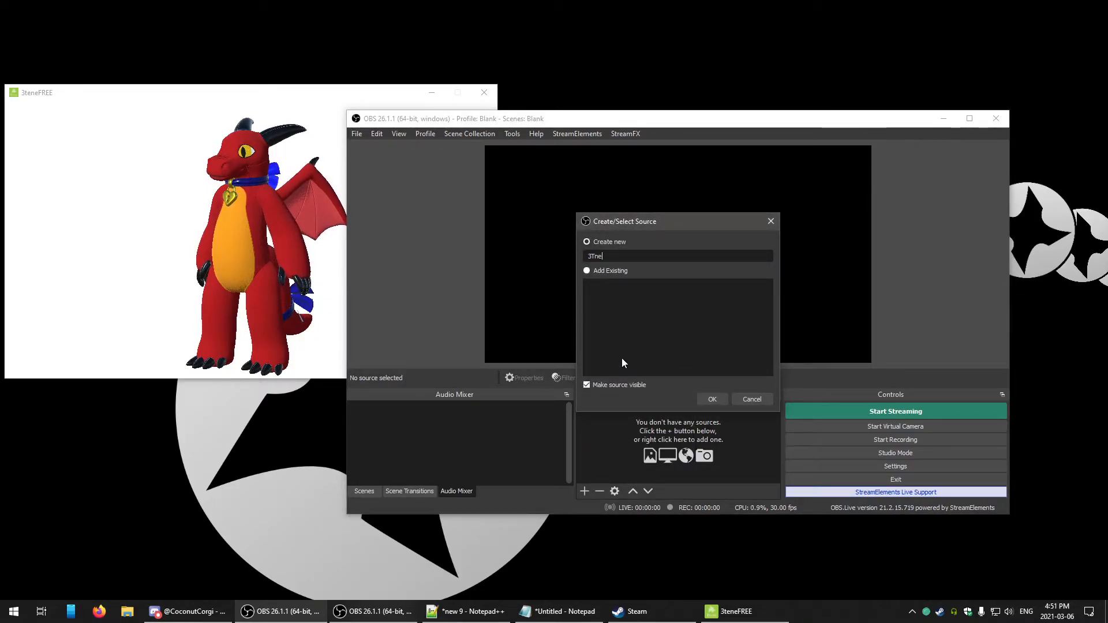
pyautogui.press('BackSpace')
pyautogui.press('BackSpace')
pyautogui.write('ene')
pyautogui.press('Return')
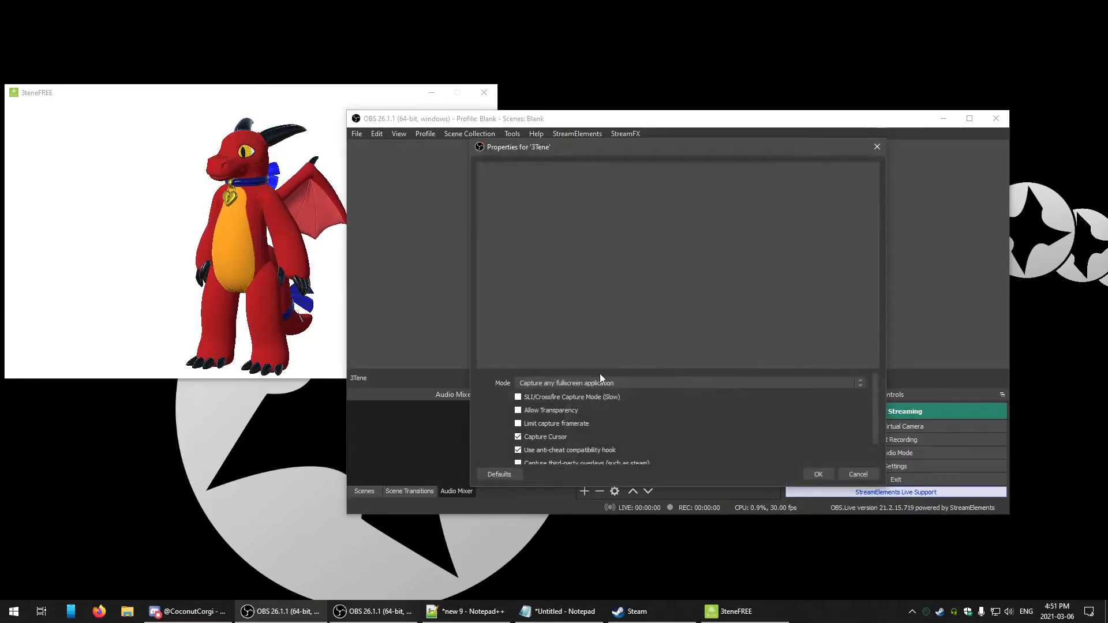
pyautogui.click(621, 384)
pyautogui.click(588, 402)
pyautogui.click(586, 375)
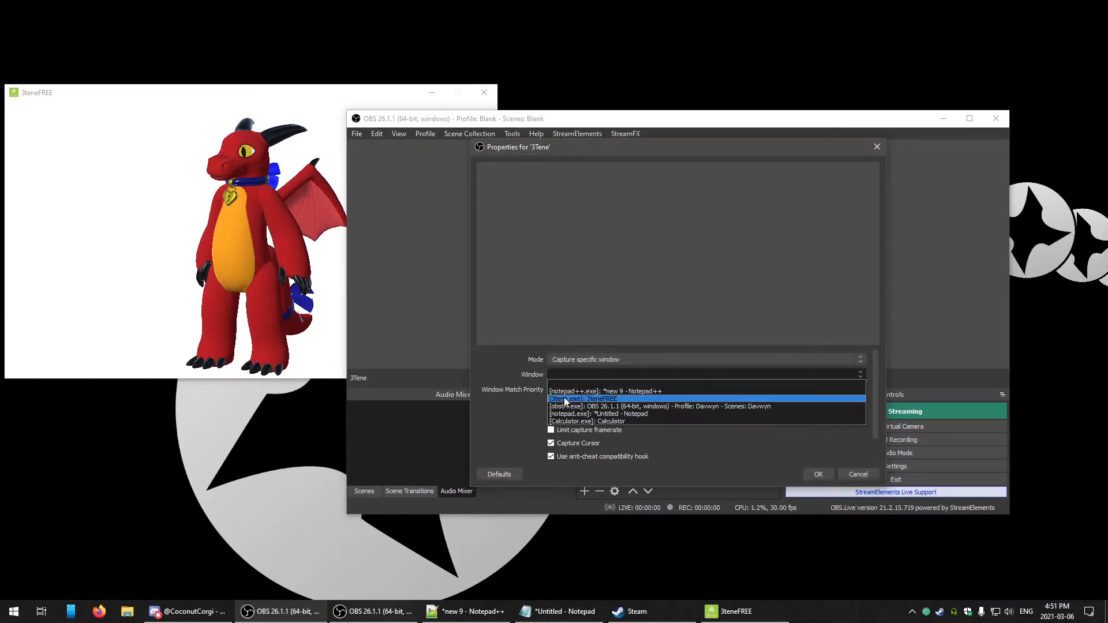
pyautogui.click(576, 398)
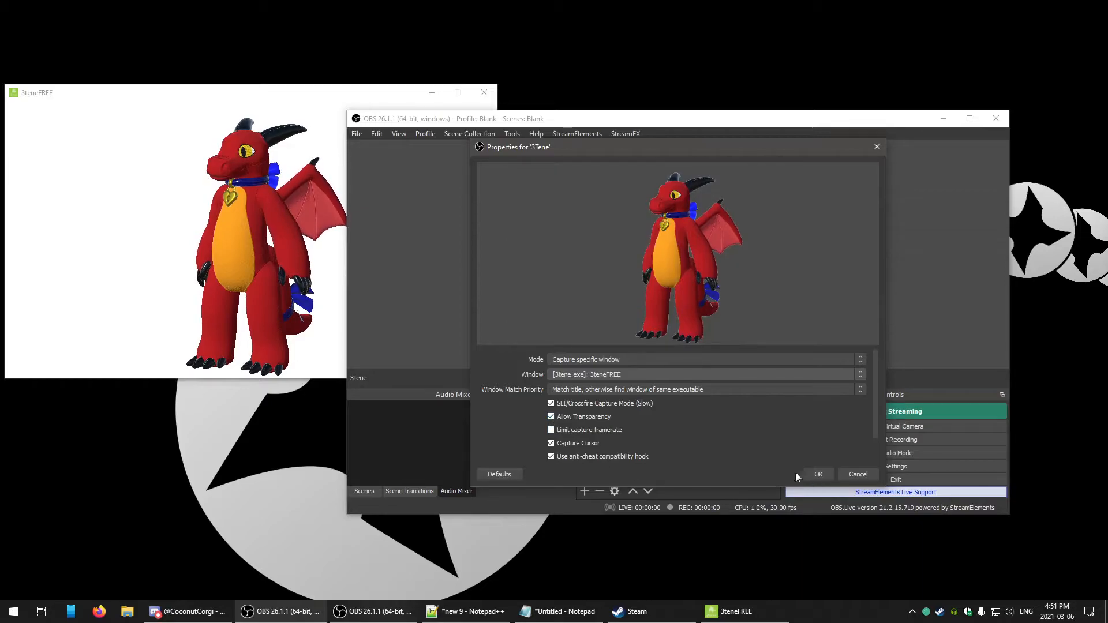
pyautogui.click(816, 474)
# - Move the dragon capture to the lower-left and flip it horizontally
pyautogui.moveTo(575, 207); pyautogui.dragTo(572, 328)
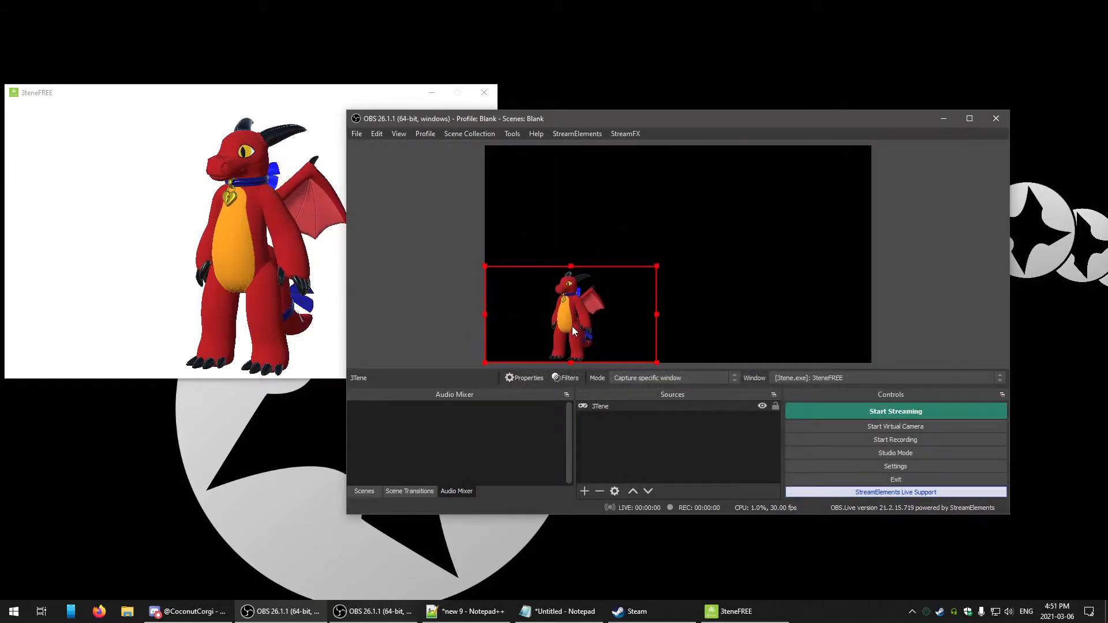
pyautogui.rightClick(572, 328)
pyautogui.moveTo(649, 250)
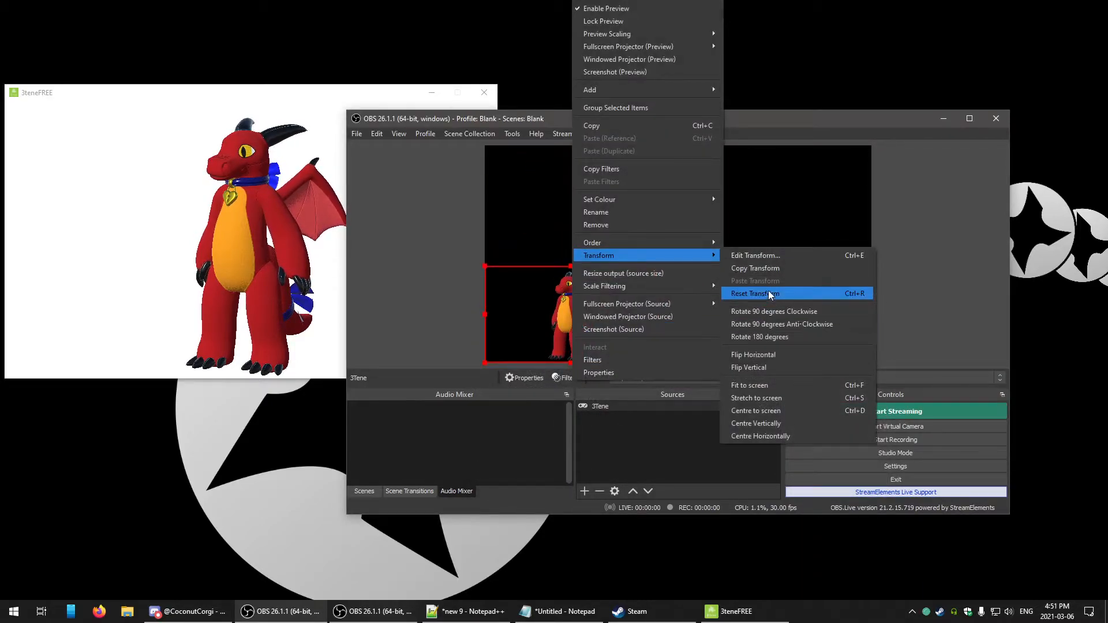
pyautogui.click(778, 354)
pyautogui.click(436, 276)
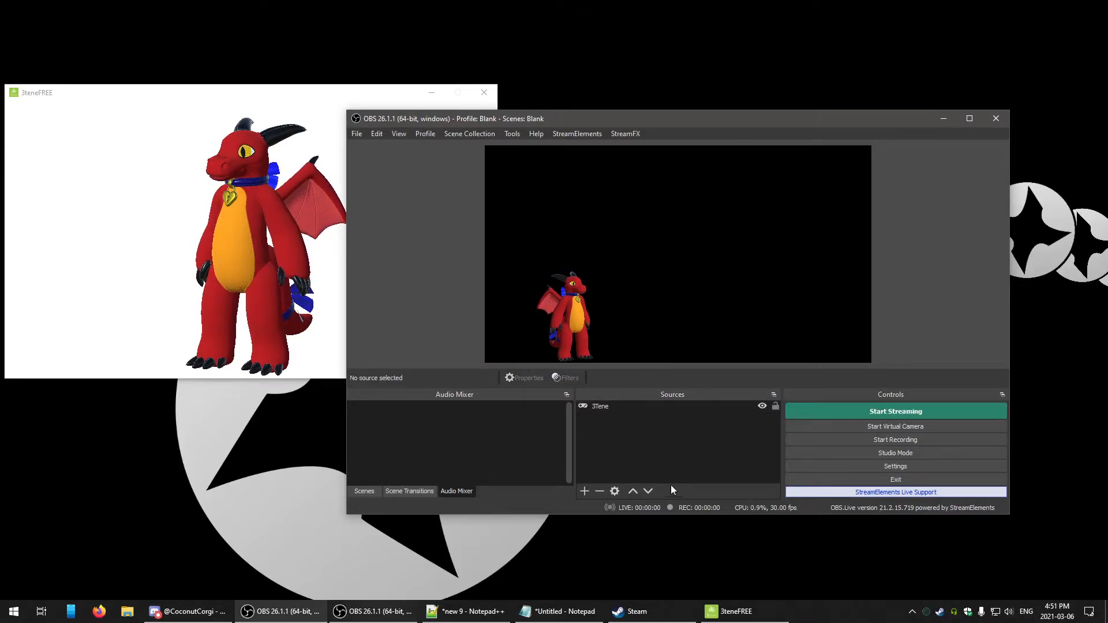
pyautogui.click(558, 611)
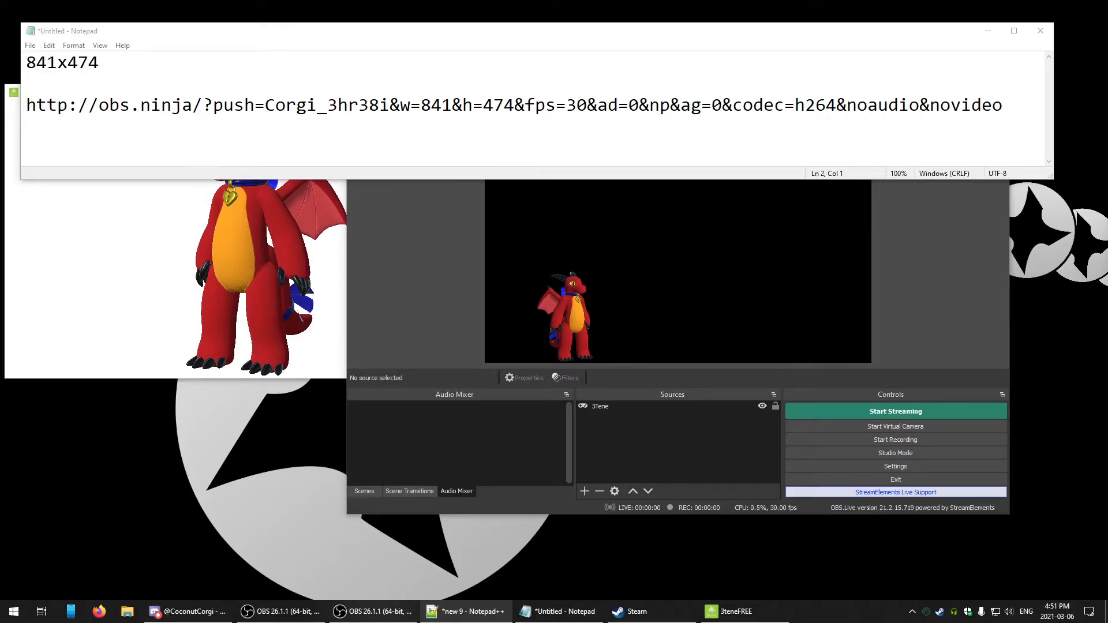
pyautogui.click(128, 157)
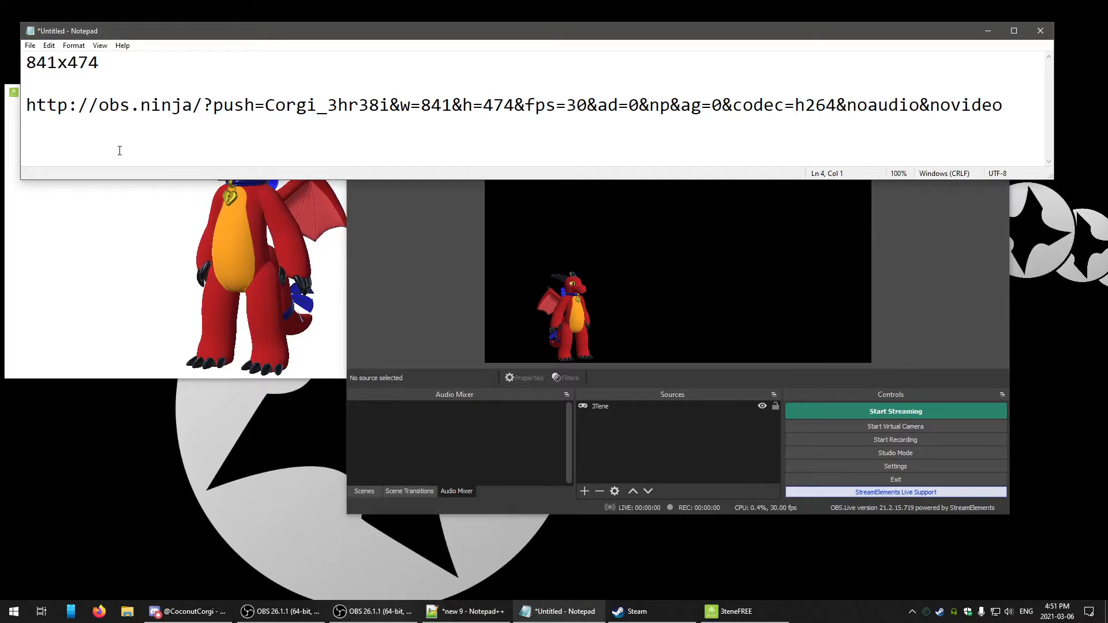
pyautogui.write('http://obs.ninja/?pull=')
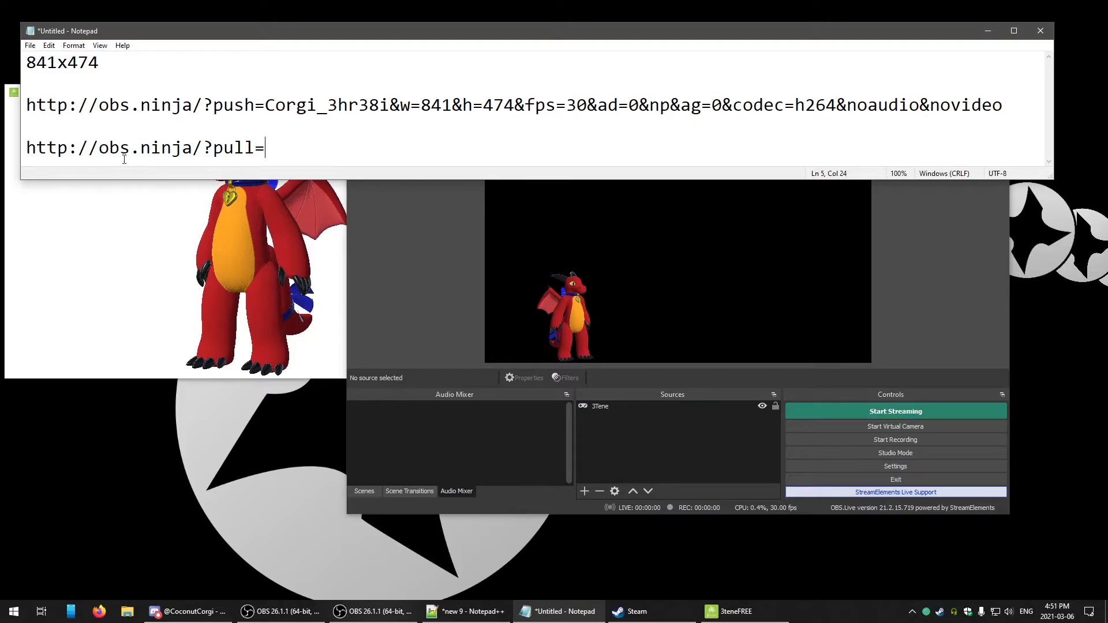
pyautogui.moveTo(206, 146); pyautogui.dragTo(257, 147)
pyautogui.click(264, 144)
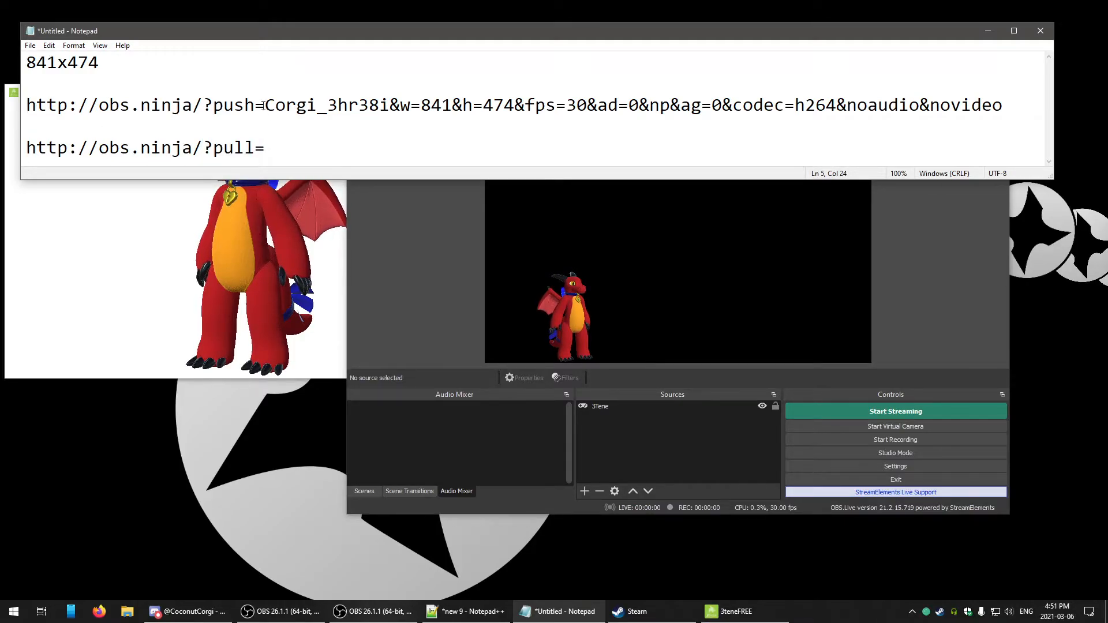
pyautogui.moveTo(270, 104); pyautogui.dragTo(393, 99)
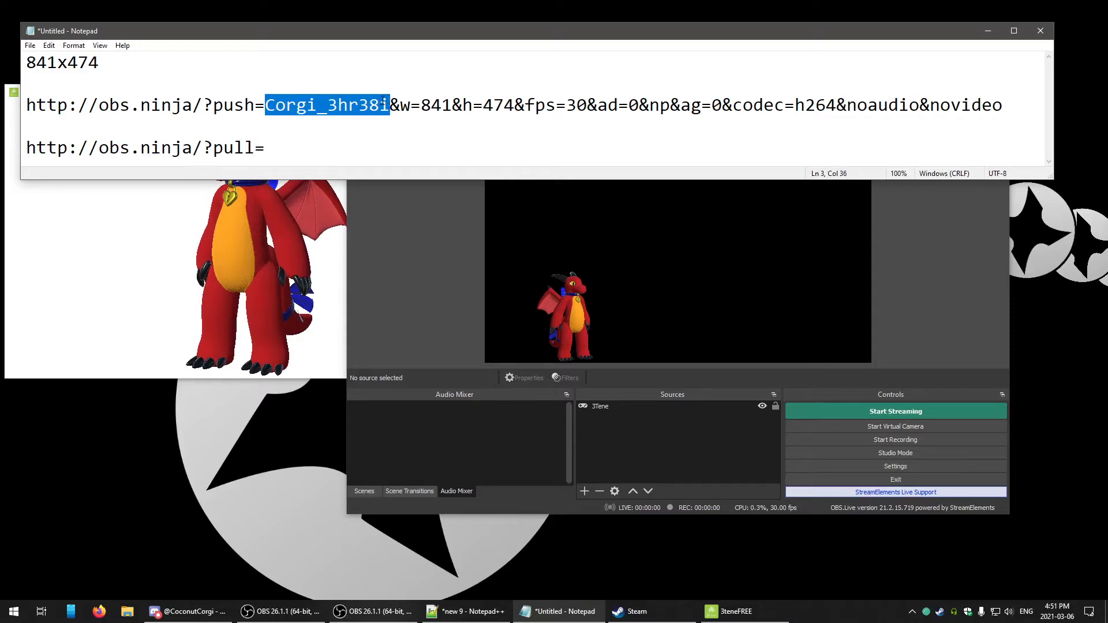
pyautogui.click(295, 153)
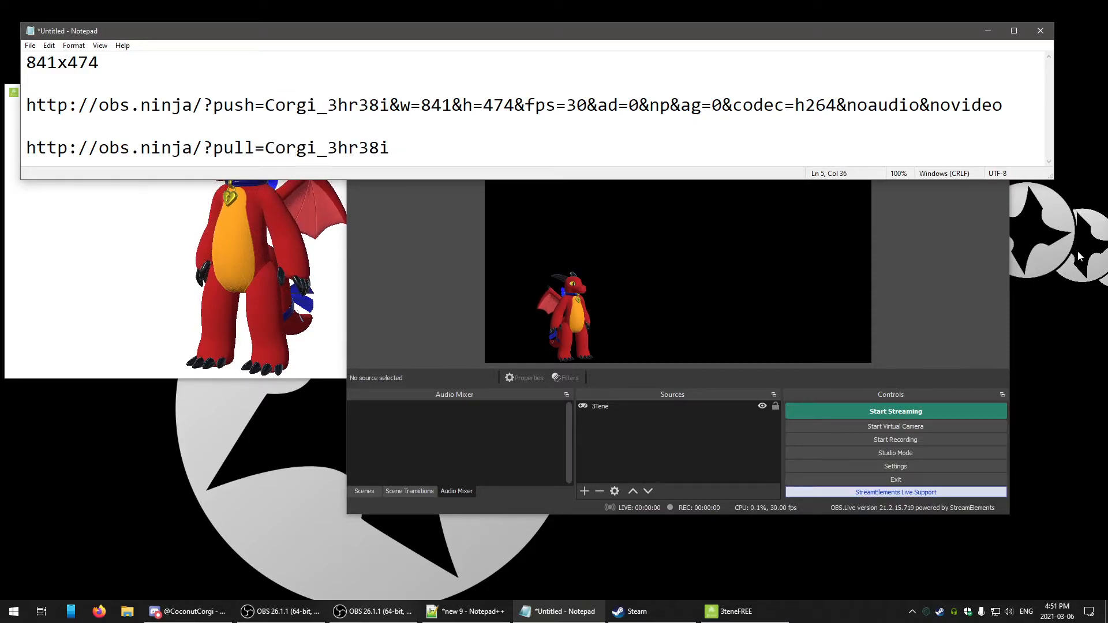
pyautogui.hotkey('alt', 'Tab')
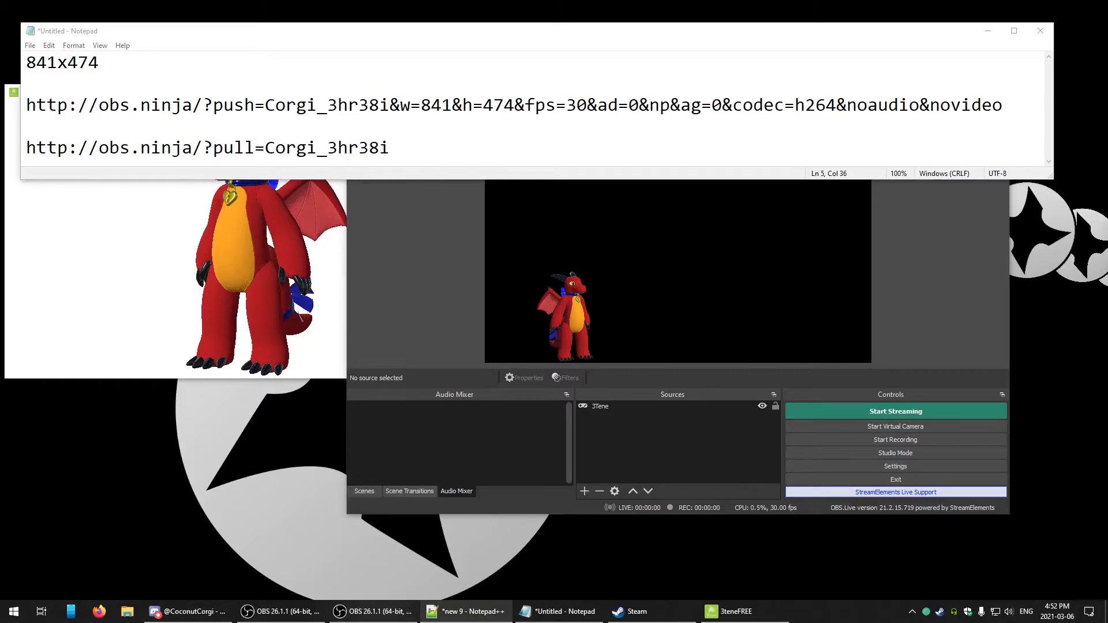
pyautogui.hotkey('alt', 'Tab')
pyautogui.write('&noap&nocursor&clean&noheader')
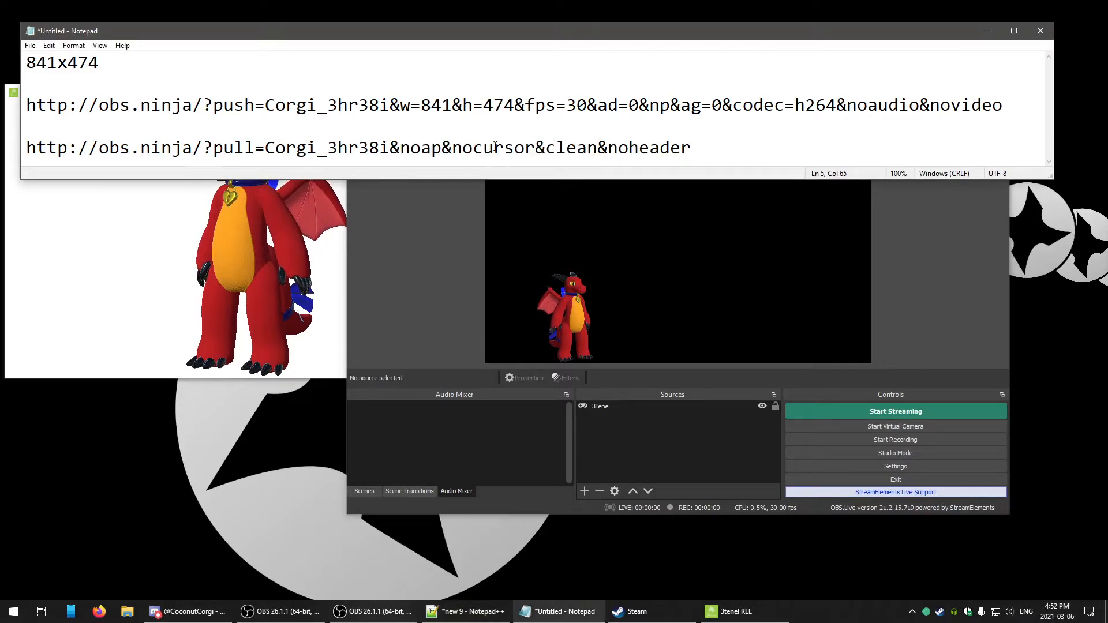
pyautogui.moveTo(698, 155); pyautogui.dragTo(28, 148)
pyautogui.rightClick(42, 148)
pyautogui.click(66, 183)
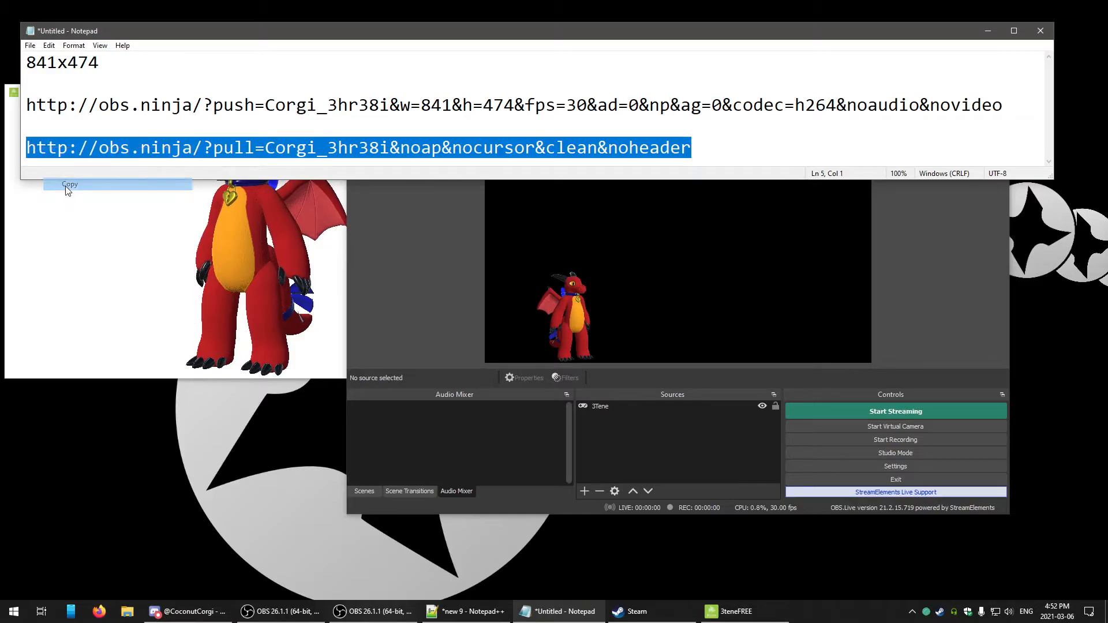
# - Create a browser source named Corgi Guest using the OBS.Ninja pull link as URL
pyautogui.click(583, 492)
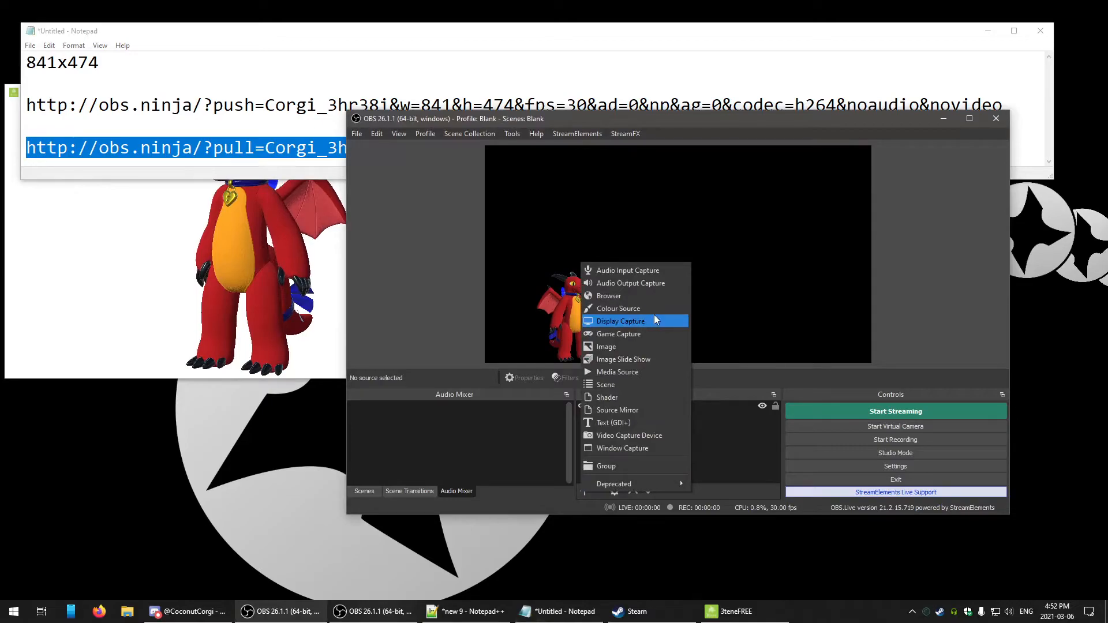
pyautogui.click(626, 297)
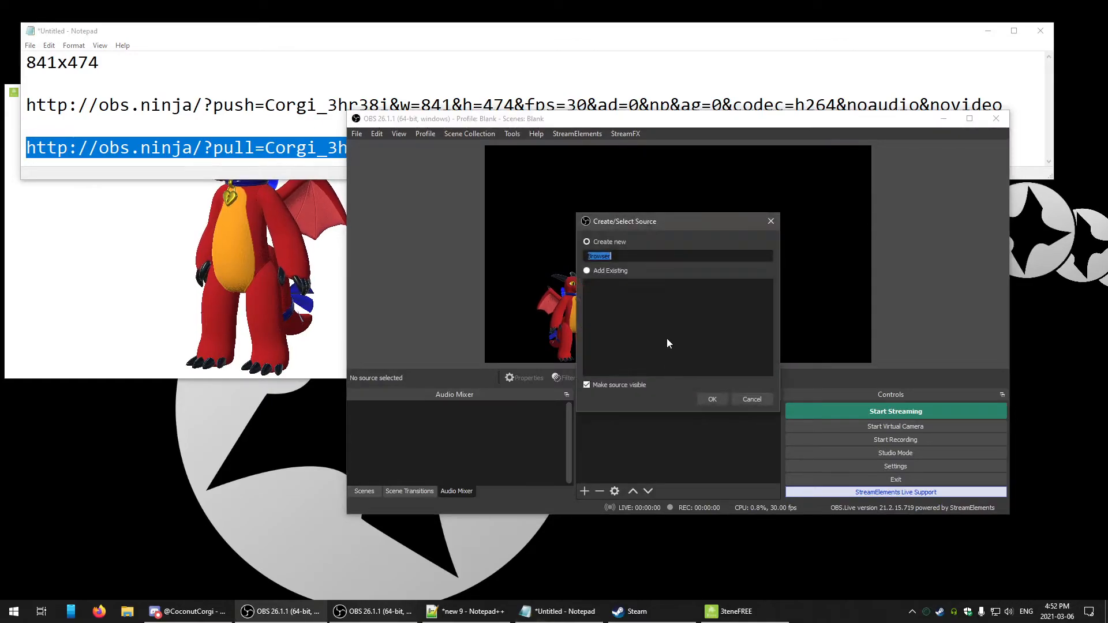
pyautogui.write('Corgi')
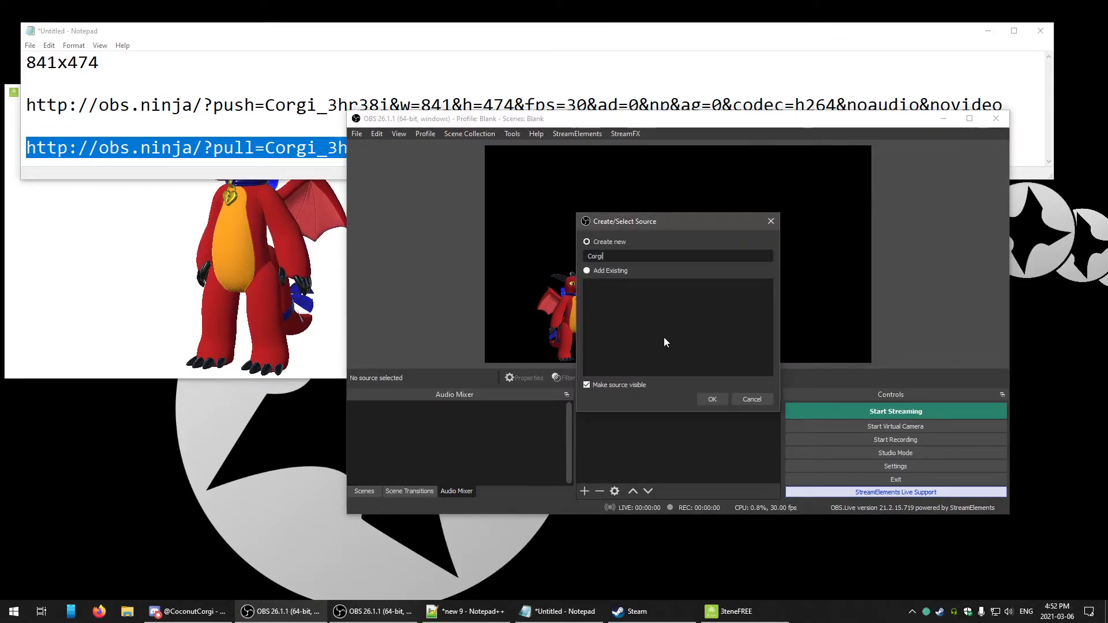
pyautogui.write(' Guest')
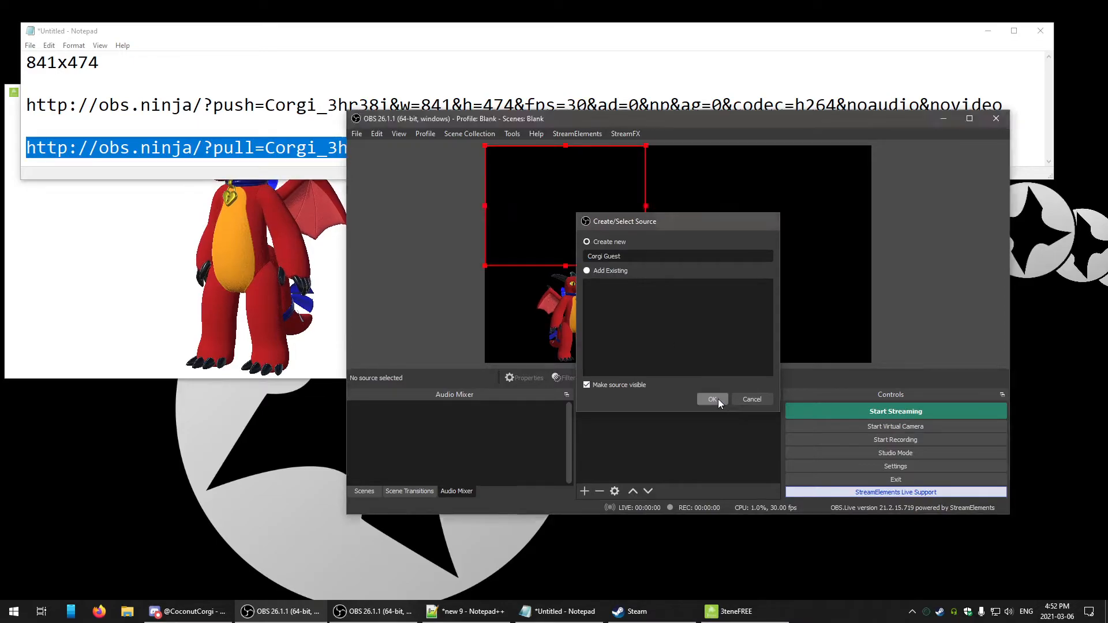
pyautogui.click(714, 399)
pyautogui.hotkey('ctrl', 'a')
pyautogui.hotkey('ctrl', 'v')
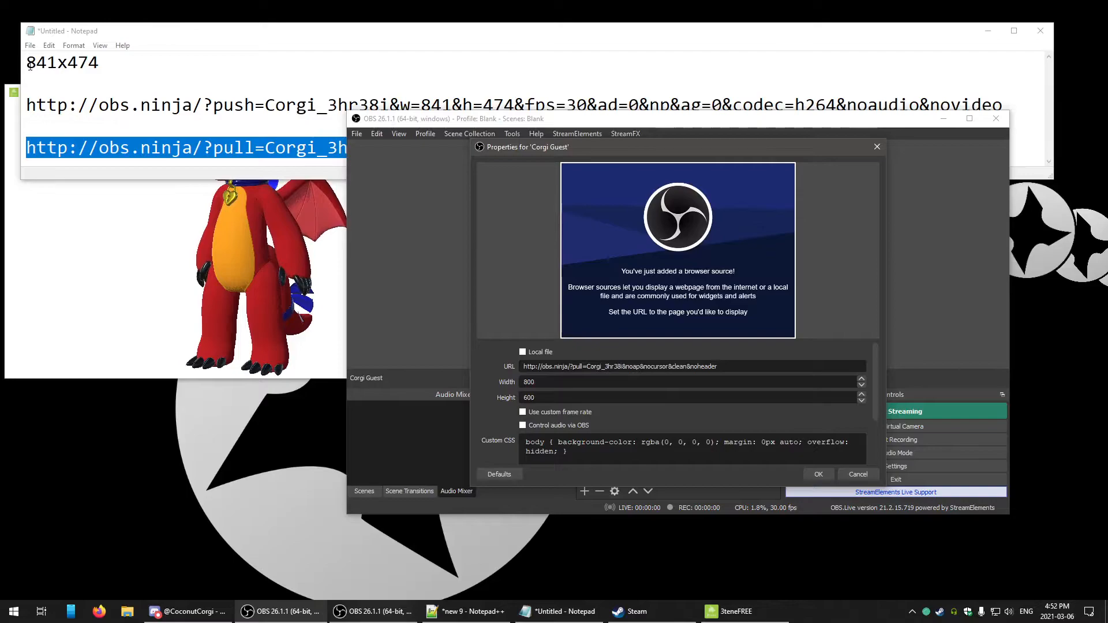
# - Set the browser source to width 841 and height 474 and move it to the lower right
pyautogui.moveTo(29, 65); pyautogui.dragTo(54, 65)
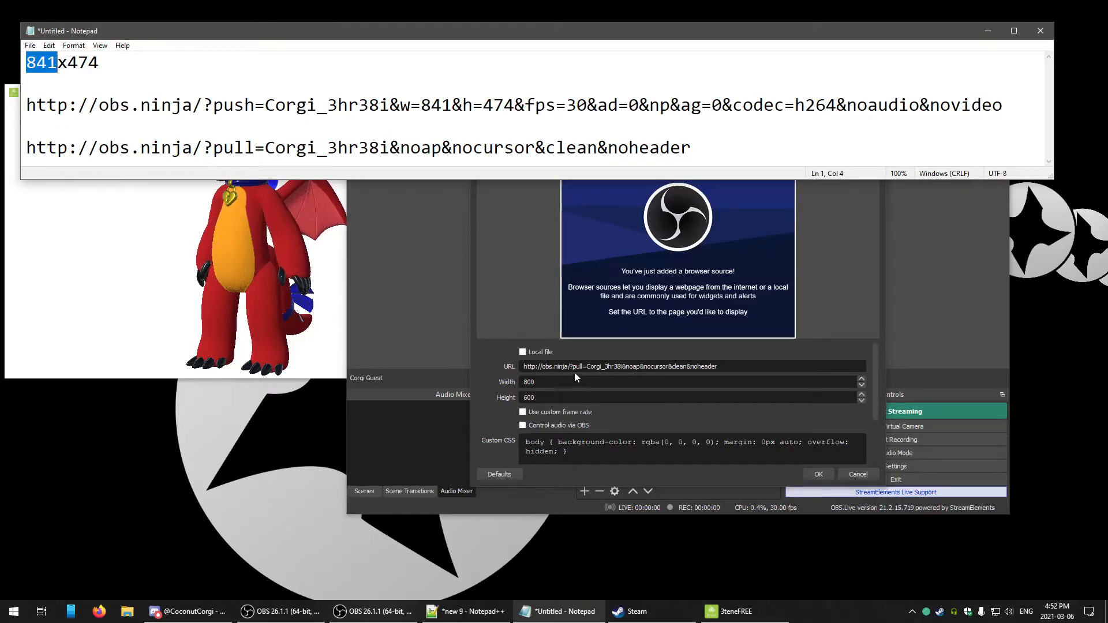
pyautogui.moveTo(557, 382); pyautogui.dragTo(417, 340)
pyautogui.hotkey('ctrl', 'v')
pyautogui.moveTo(68, 64); pyautogui.dragTo(111, 64)
pyautogui.click(541, 394)
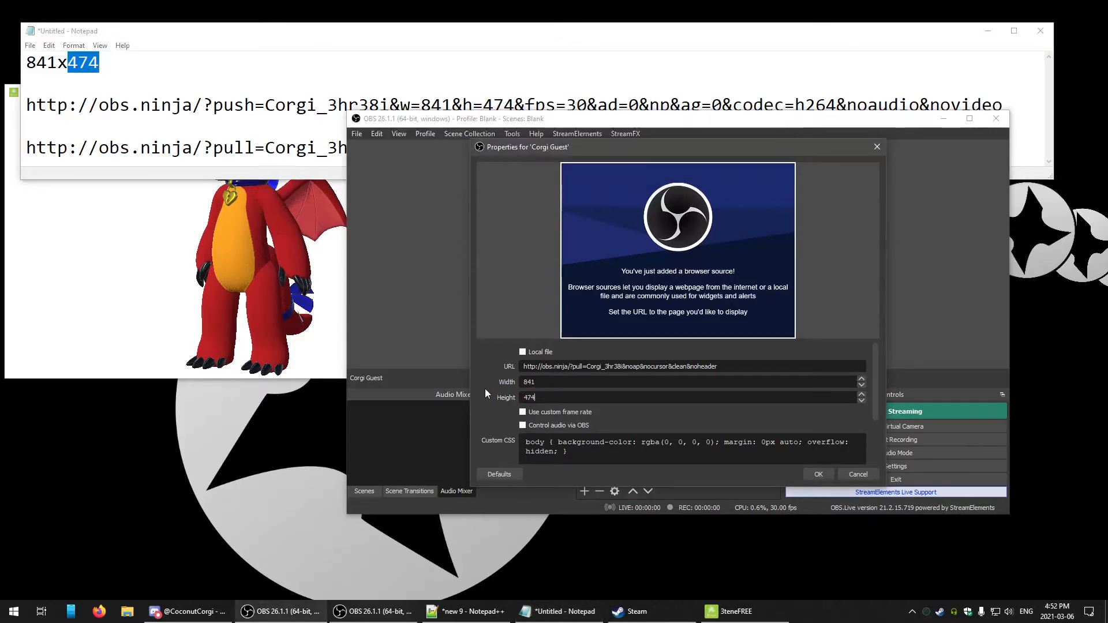
pyautogui.scroll(-2, 577, 433)
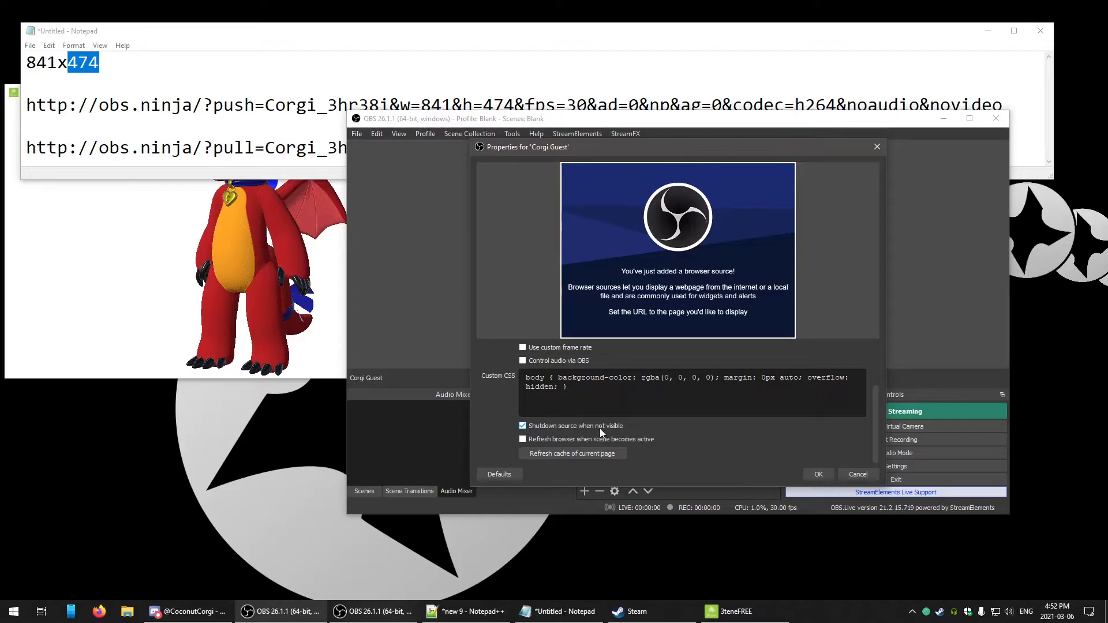
pyautogui.click(817, 474)
pyautogui.moveTo(611, 213); pyautogui.dragTo(740, 311)
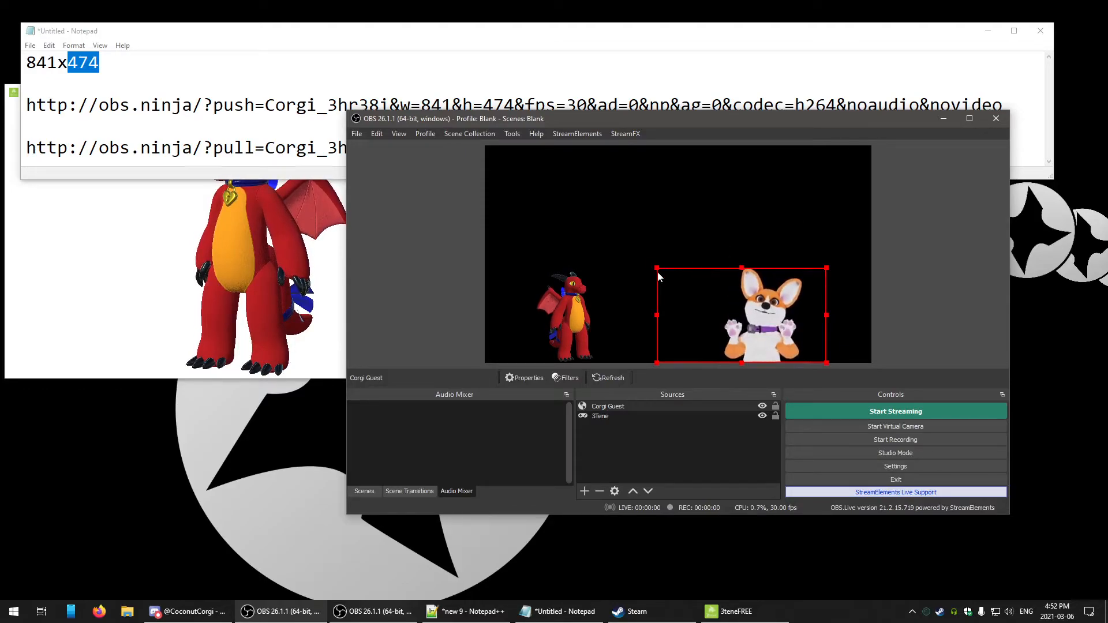
# - Enlarge the corgi guest by dragging its corner toward the upper left
pyautogui.moveTo(657, 268); pyautogui.dragTo(594, 224)
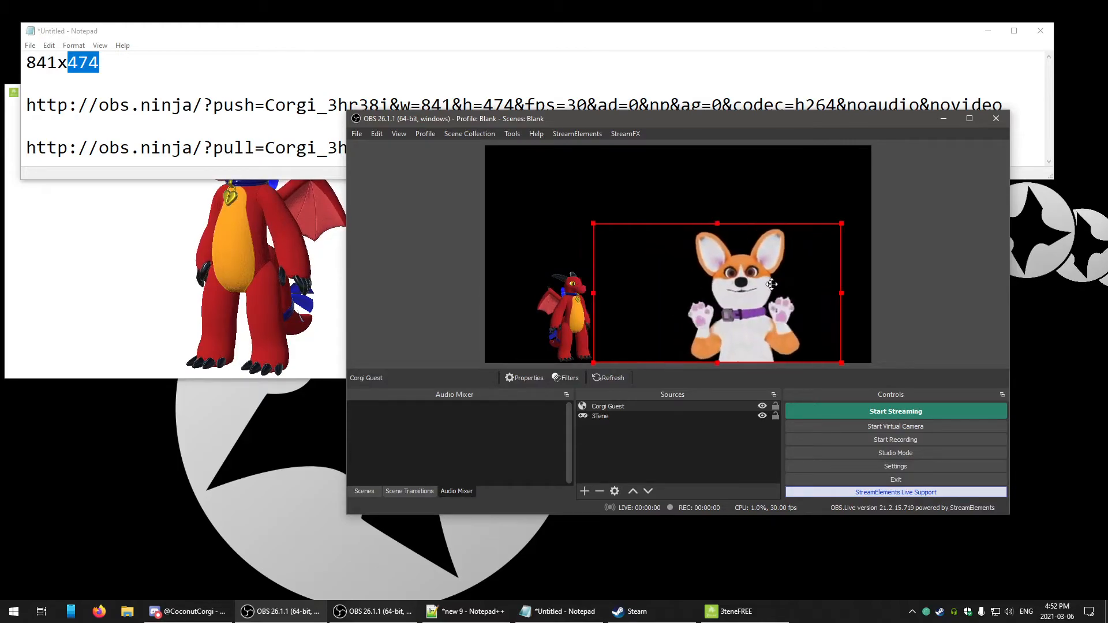
pyautogui.click(643, 451)
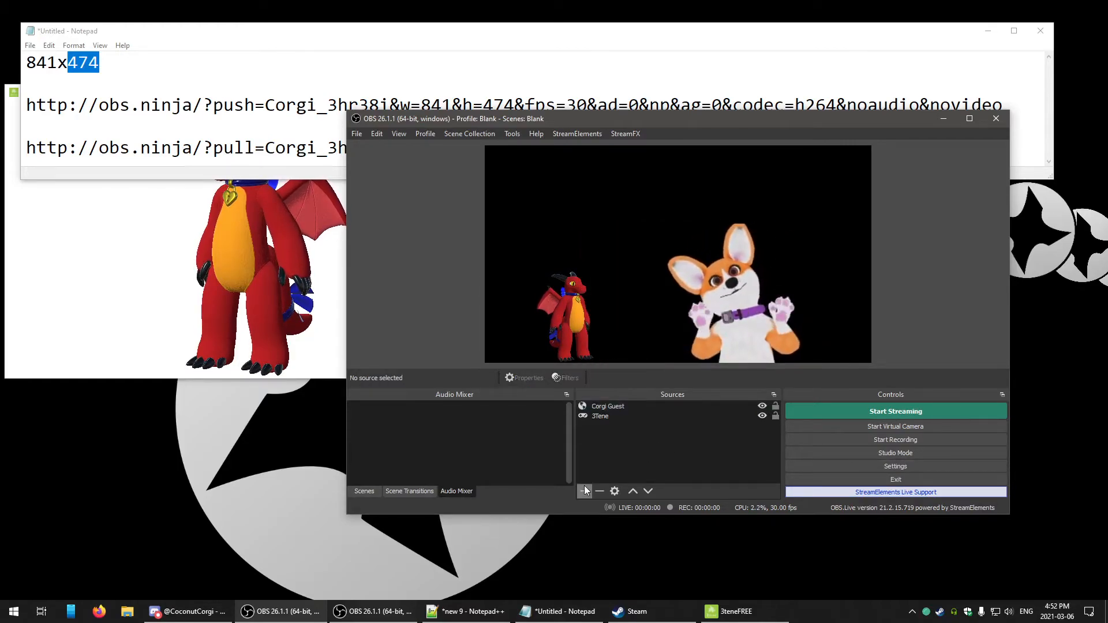
pyautogui.click(585, 490)
pyautogui.click(720, 467)
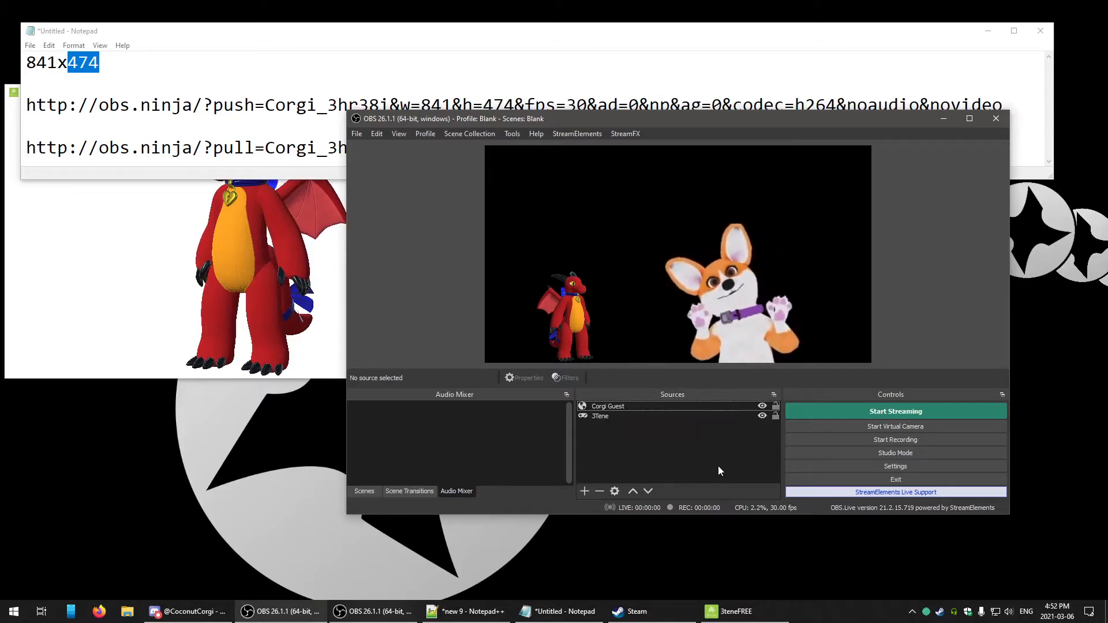
# - Add a #aaaaff light purple Colour Source and move it behind the other sources
pyautogui.click(585, 491)
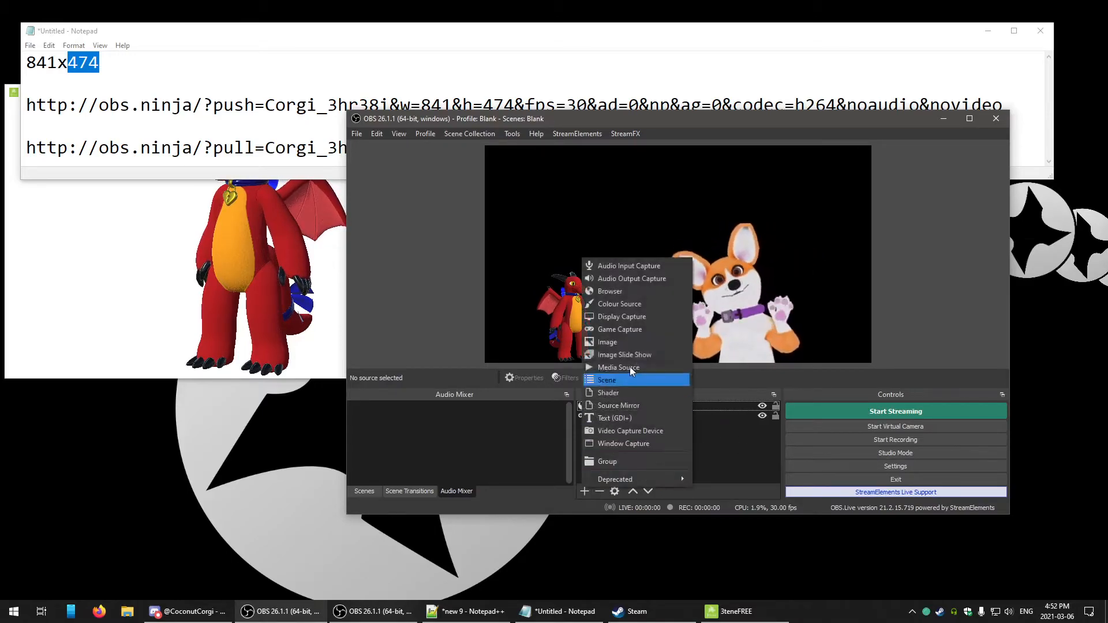
pyautogui.click(633, 305)
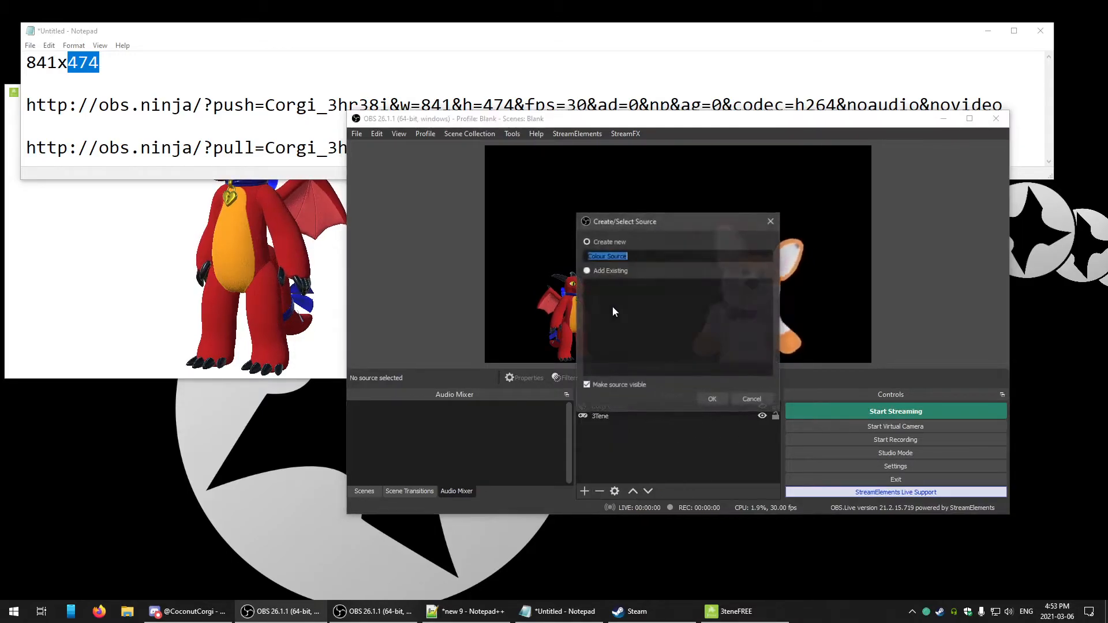
pyautogui.click(709, 398)
pyautogui.click(781, 389)
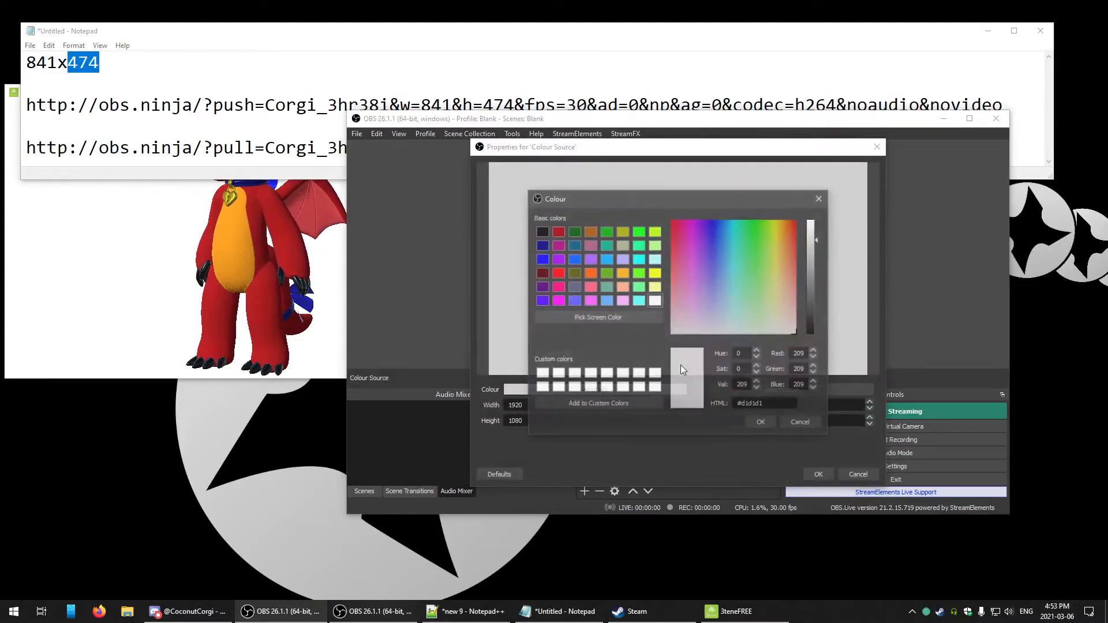
pyautogui.click(623, 259)
pyautogui.click(758, 423)
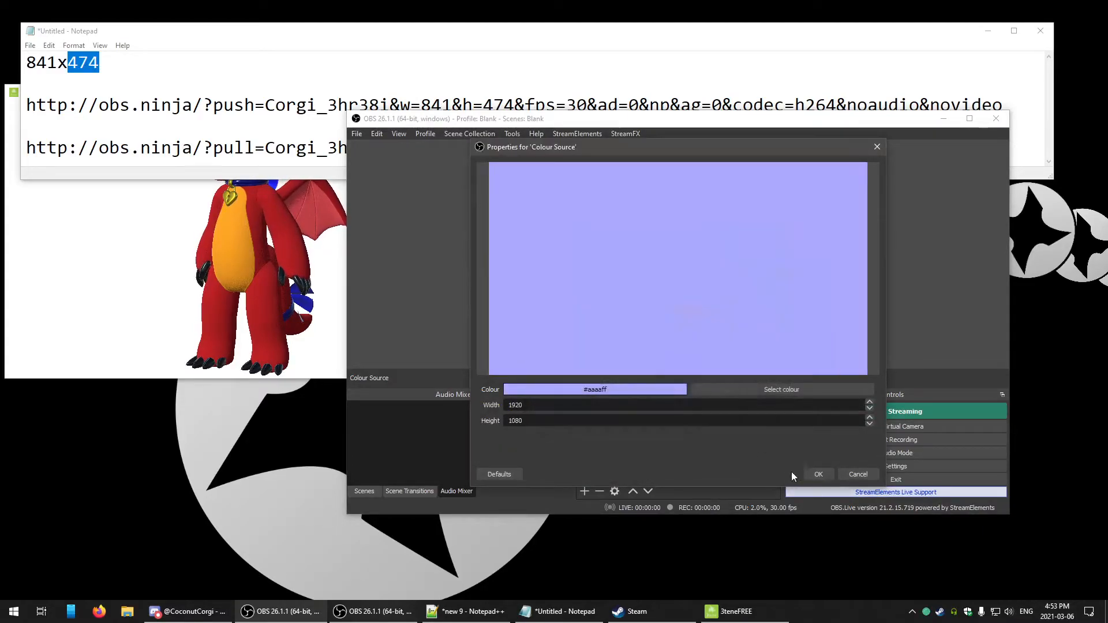
pyautogui.click(819, 474)
pyautogui.moveTo(621, 426); pyautogui.dragTo(616, 433)
pyautogui.moveTo(764, 318); pyautogui.dragTo(782, 317)
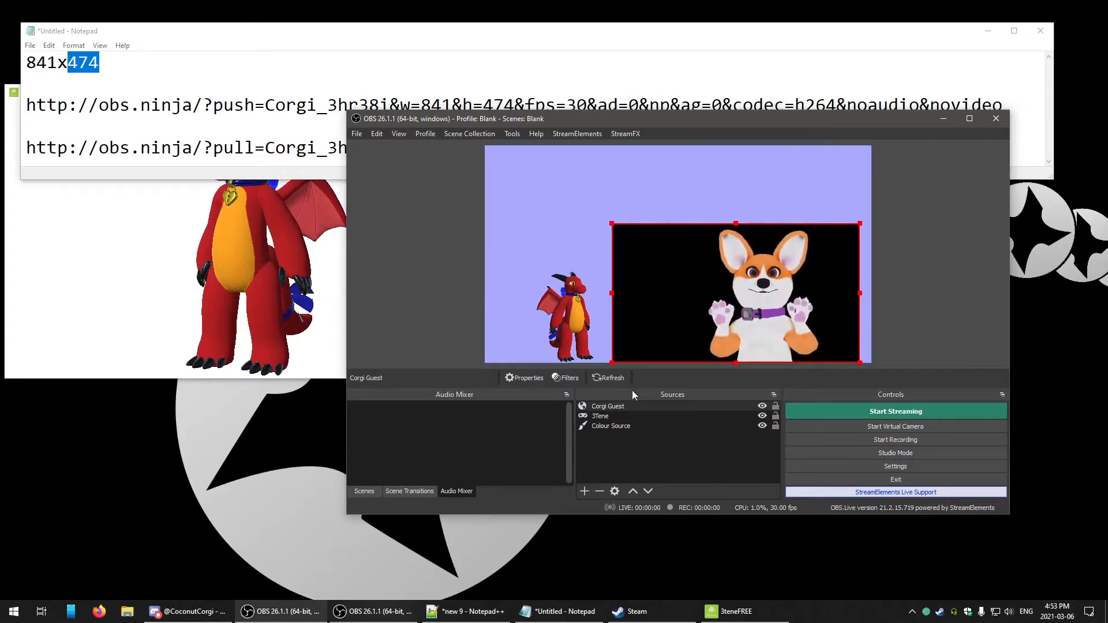
# - Add a Luma Key filter to Corgi Guest with Luma Min 0.01 and Min Smooth 0.08
pyautogui.click(608, 408)
pyautogui.click(566, 378)
pyautogui.click(442, 517)
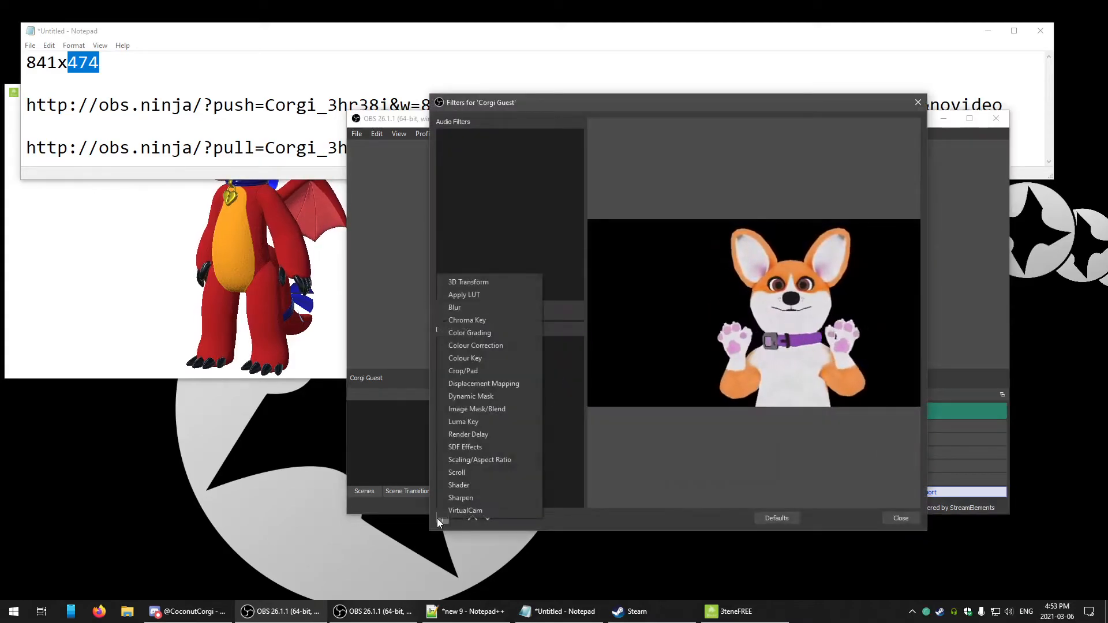
pyautogui.click(465, 421)
pyautogui.click(656, 338)
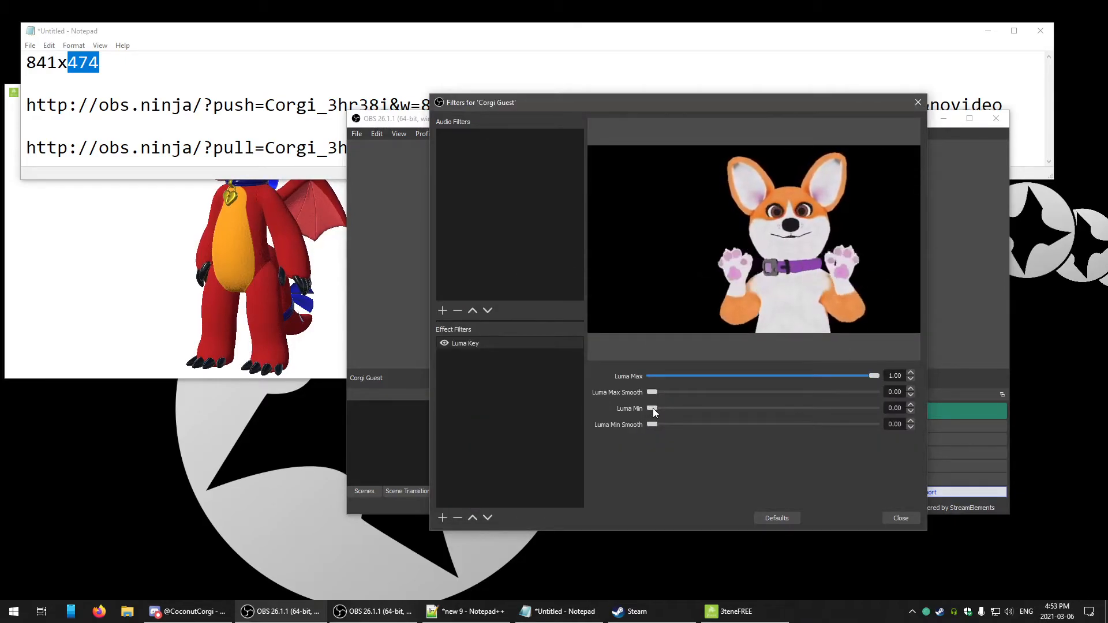
pyautogui.moveTo(652, 408); pyautogui.dragTo(654, 408)
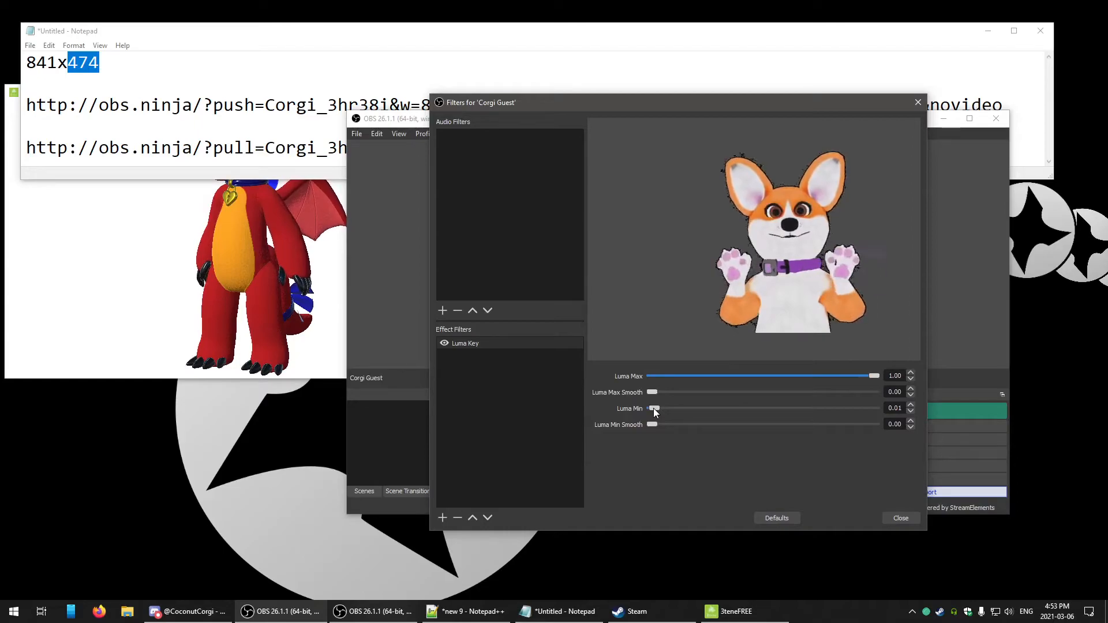
pyautogui.moveTo(656, 425); pyautogui.dragTo(670, 424)
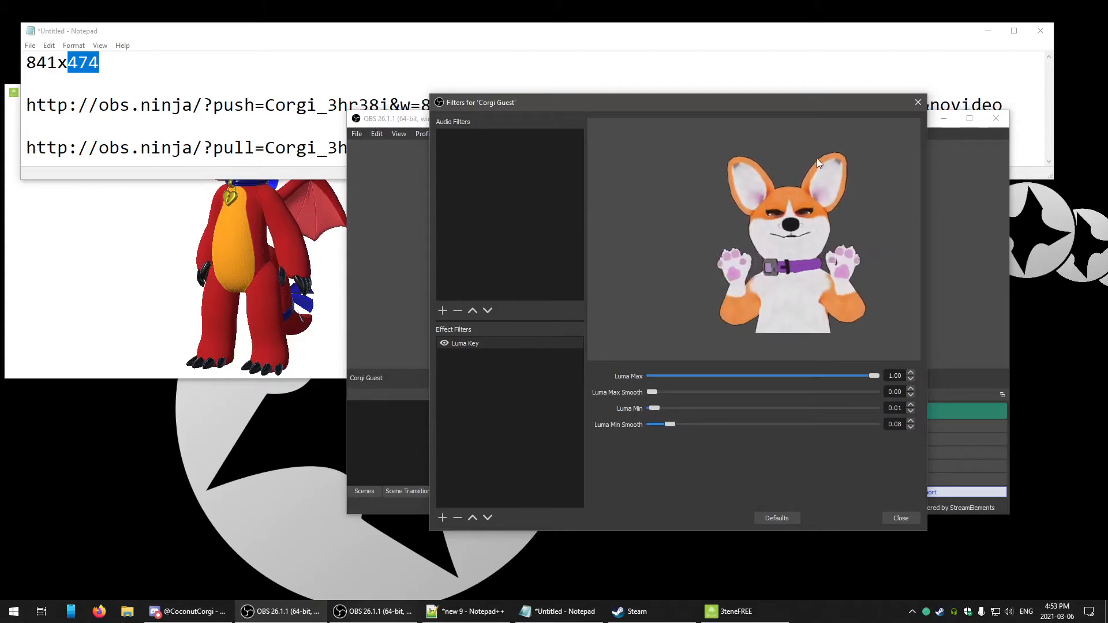
# - Add Colour Correction with brightness -0.10, then move the corgi against the right edge
pyautogui.click(442, 518)
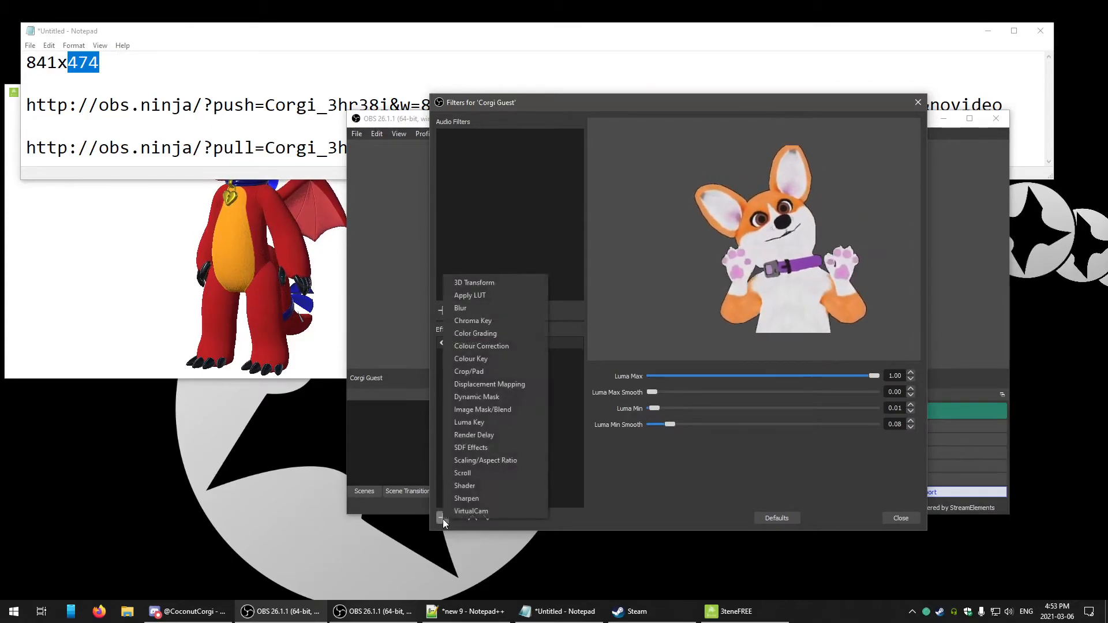
pyautogui.click(520, 347)
pyautogui.click(654, 340)
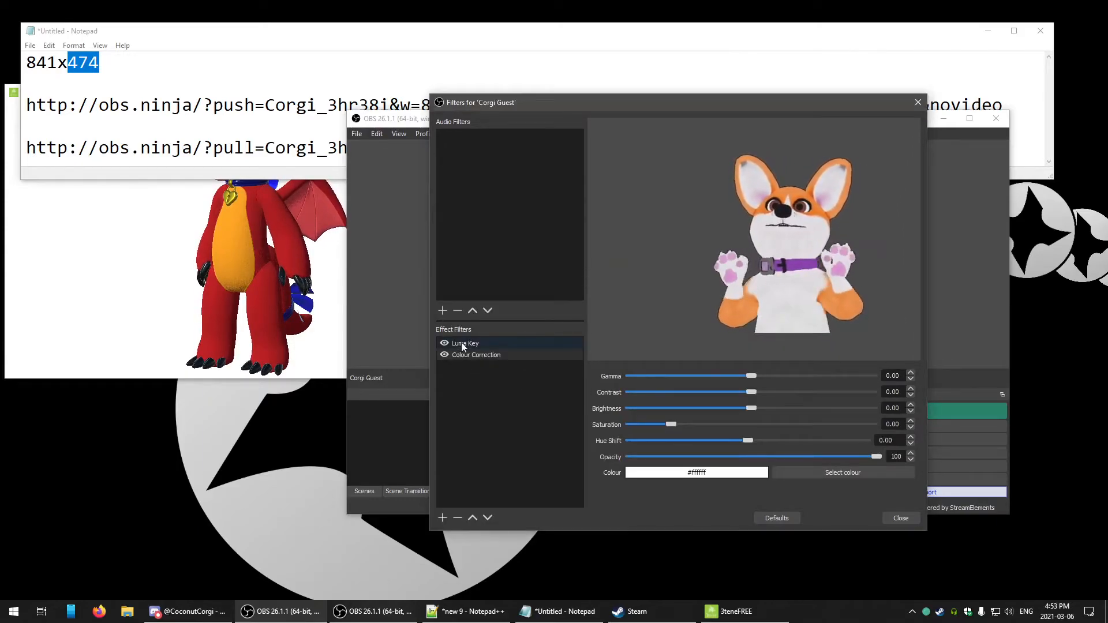
pyautogui.click(911, 412)
pyautogui.click(910, 411)
pyautogui.click(910, 411)
pyautogui.click(910, 412)
pyautogui.click(910, 412)
pyautogui.click(910, 412)
pyautogui.click(910, 412)
pyautogui.click(909, 412)
pyautogui.click(910, 412)
pyautogui.click(910, 412)
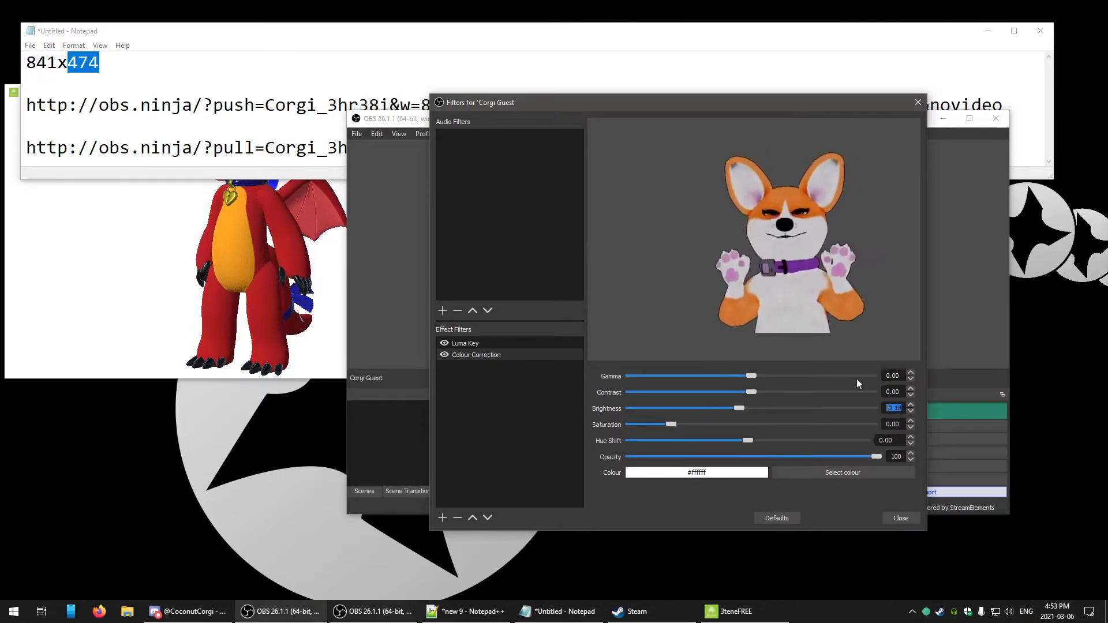
pyautogui.click(895, 518)
pyautogui.moveTo(747, 289)
pyautogui.mouseDown()
pyautogui.moveTo(735, 303)
pyautogui.moveTo(737, 290)
pyautogui.mouseUp()
pyautogui.click(537, 294)
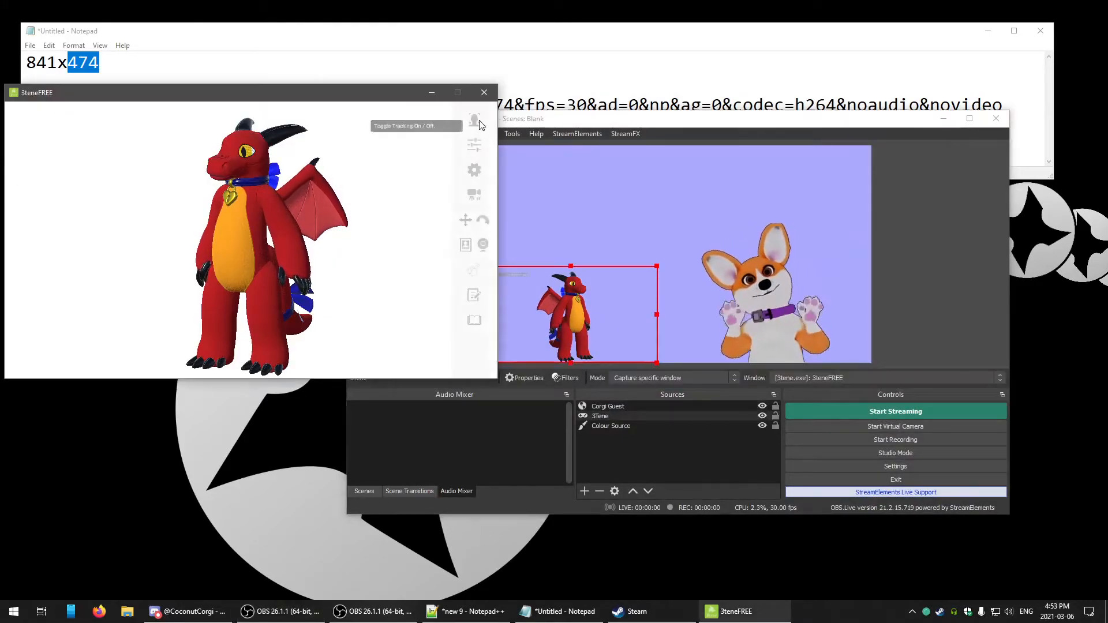
# - Close the 3tene app and relaunch it from Steam, shifting the OBS window aside
pyautogui.click(469, 127)
pyautogui.click(339, 198)
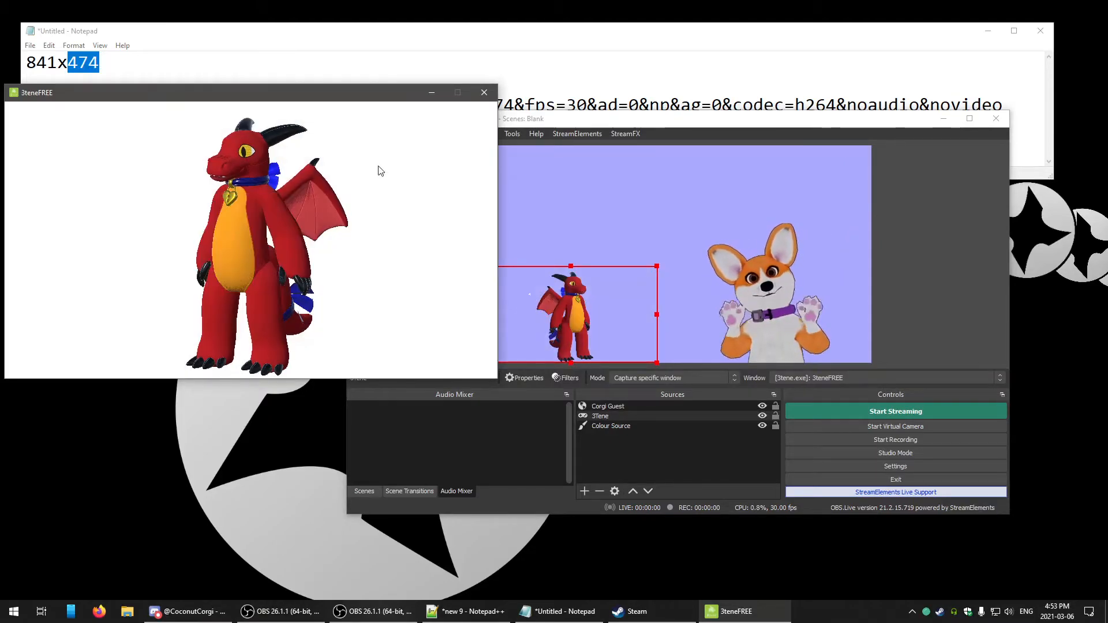
pyautogui.click(483, 92)
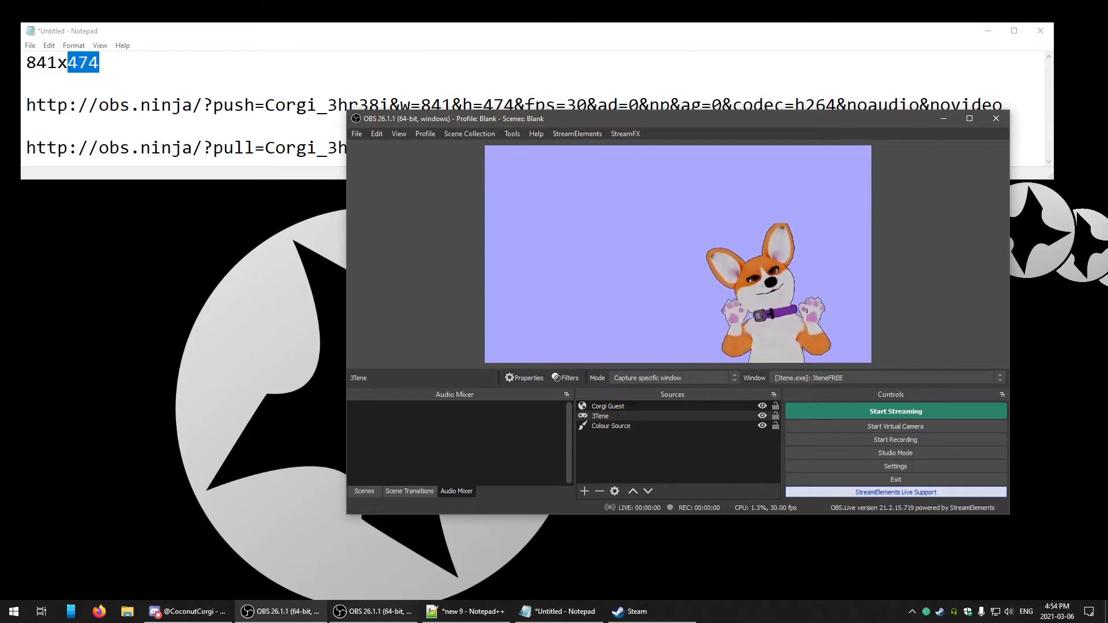
pyautogui.click(1107, 351)
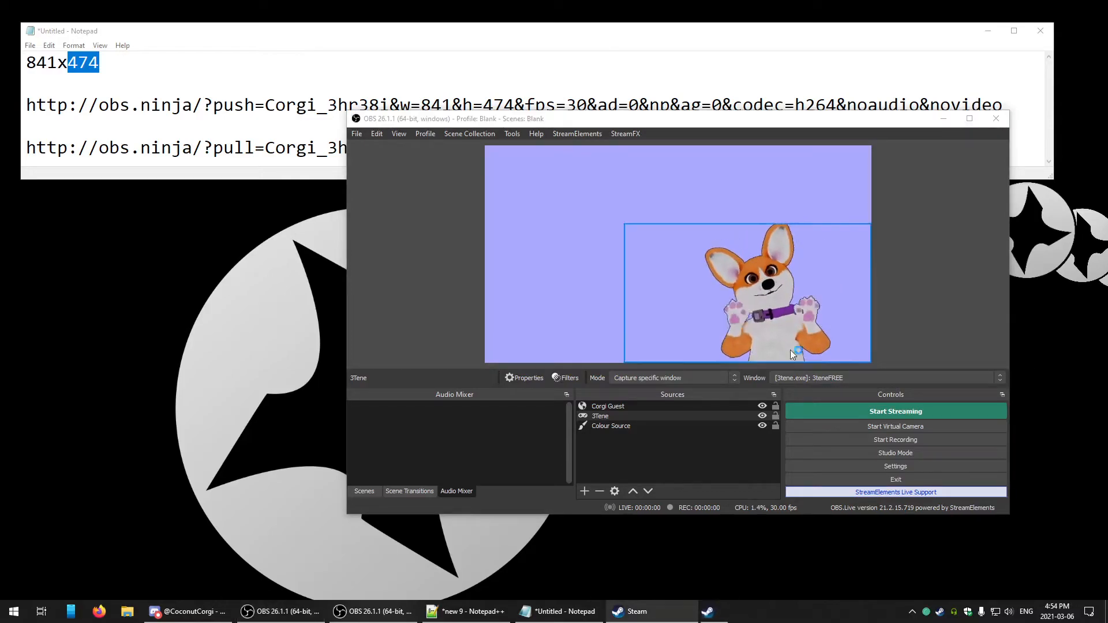
pyautogui.click(767, 123)
pyautogui.moveTo(767, 122); pyautogui.dragTo(795, 133)
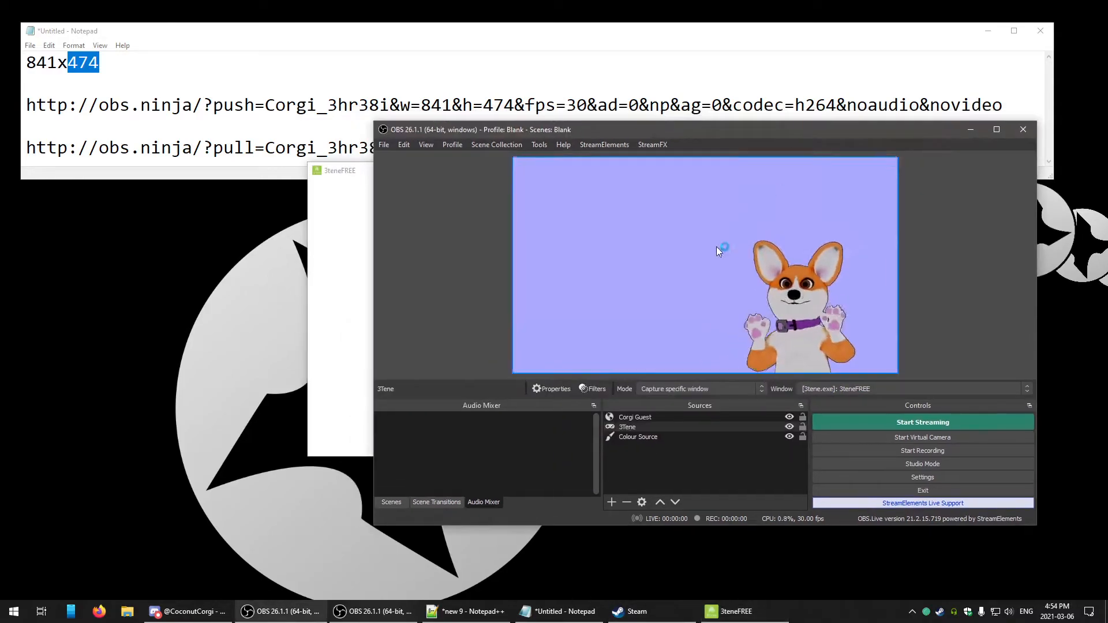
# - Move the 3tene window left and start audio-driven lip-sync for the dragon
pyautogui.click(533, 323)
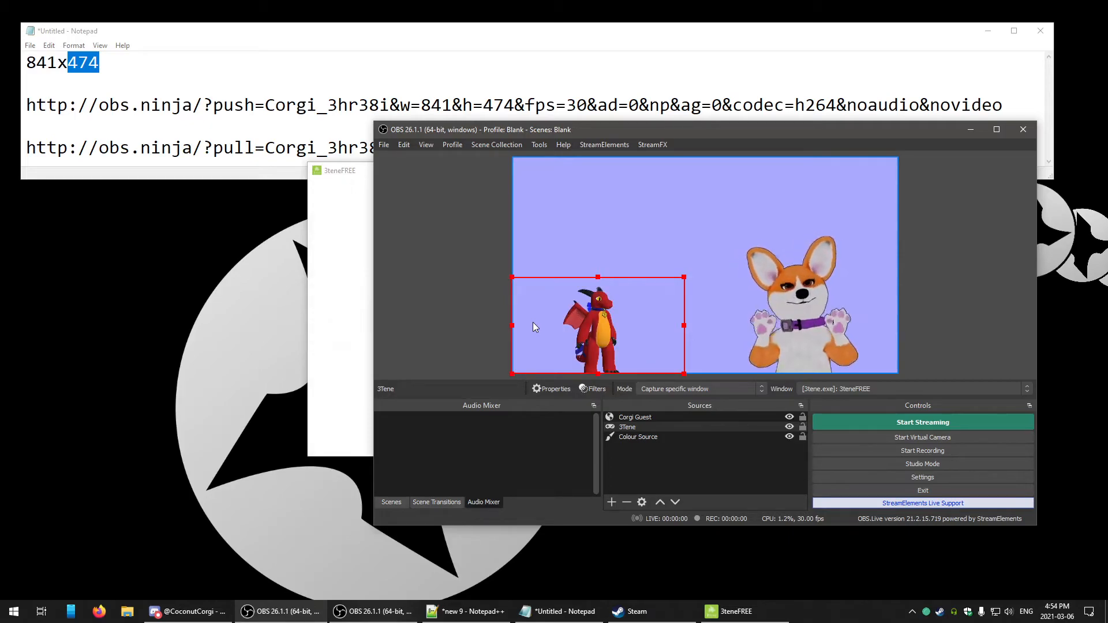
pyautogui.moveTo(350, 172); pyautogui.dragTo(82, 188)
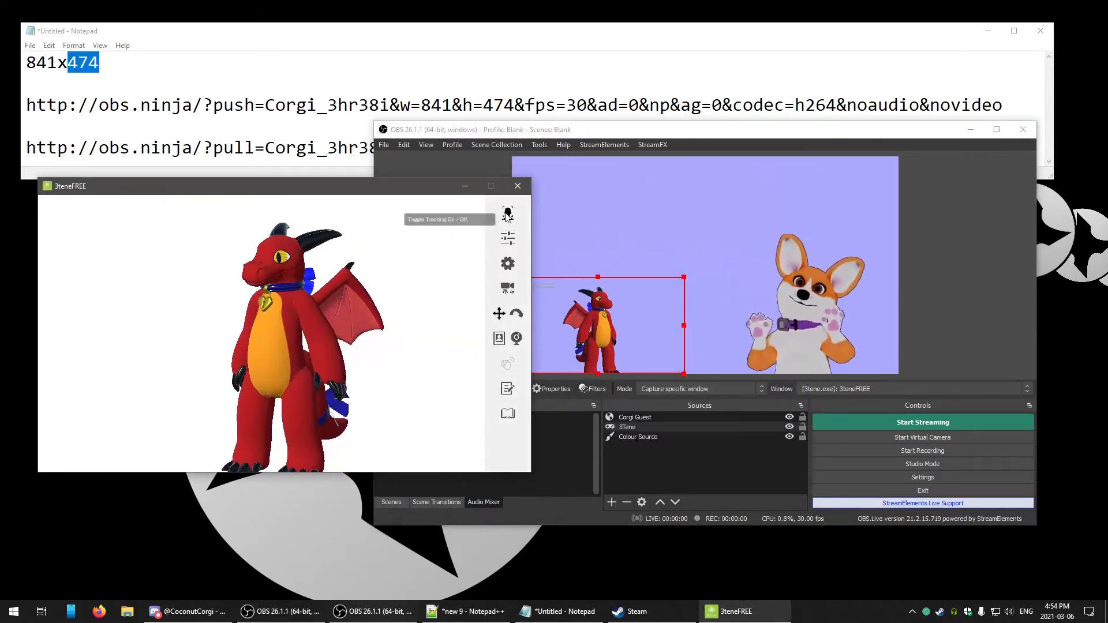
pyautogui.click(508, 218)
pyautogui.click(337, 326)
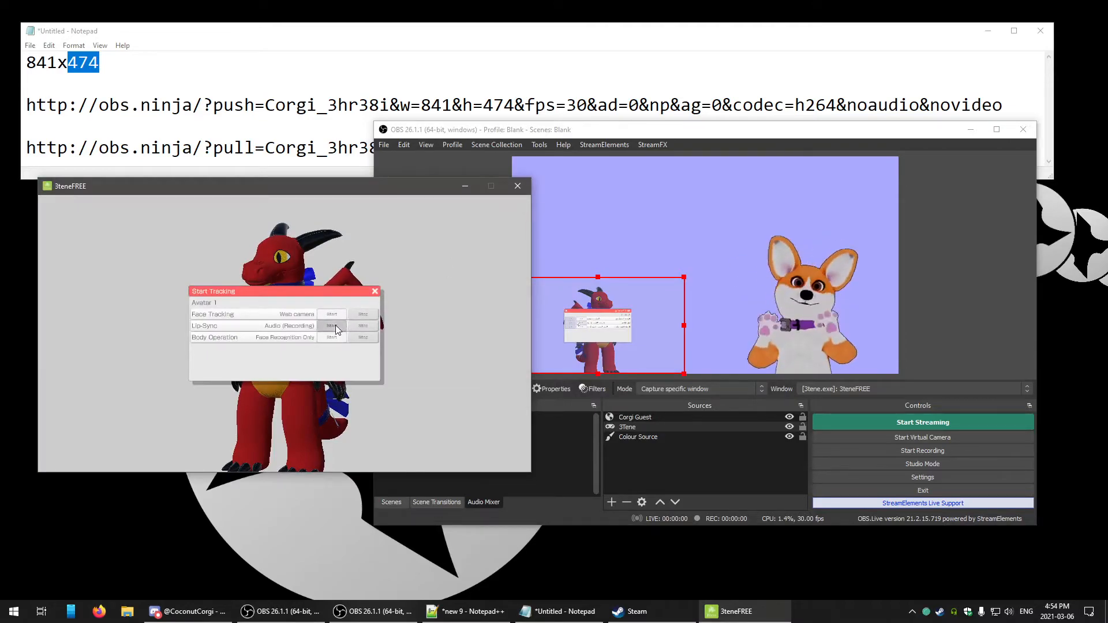
pyautogui.click(514, 130)
pyautogui.click(305, 292)
pyautogui.click(375, 291)
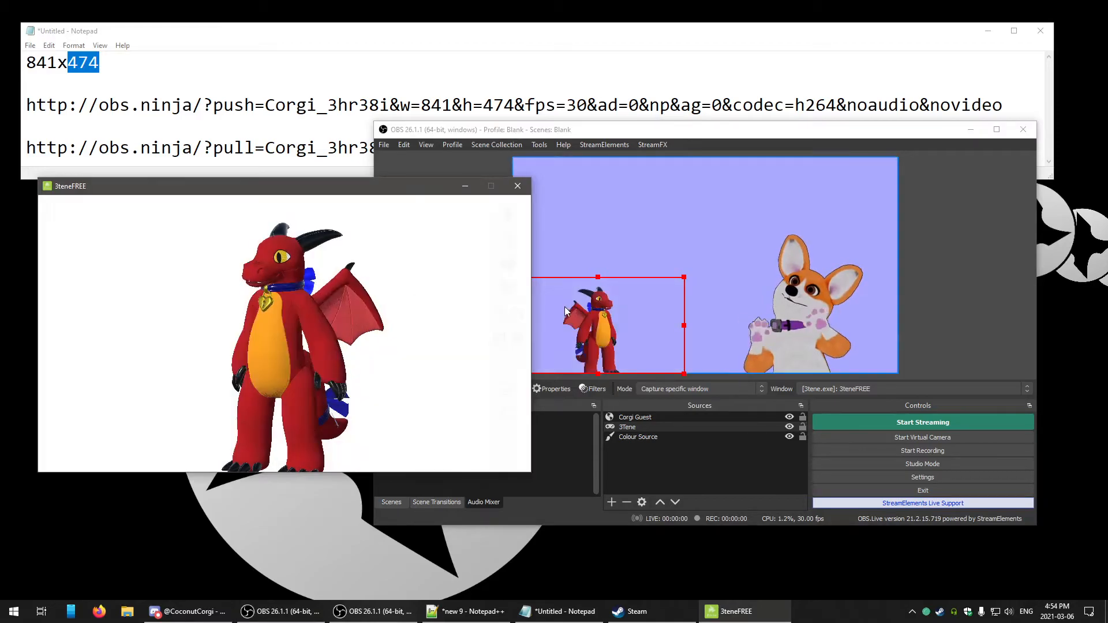
# - Enlarge the 3Tene dragon source and shift it left past the canvas edge
pyautogui.click(661, 299)
pyautogui.moveTo(685, 277); pyautogui.dragTo(784, 220)
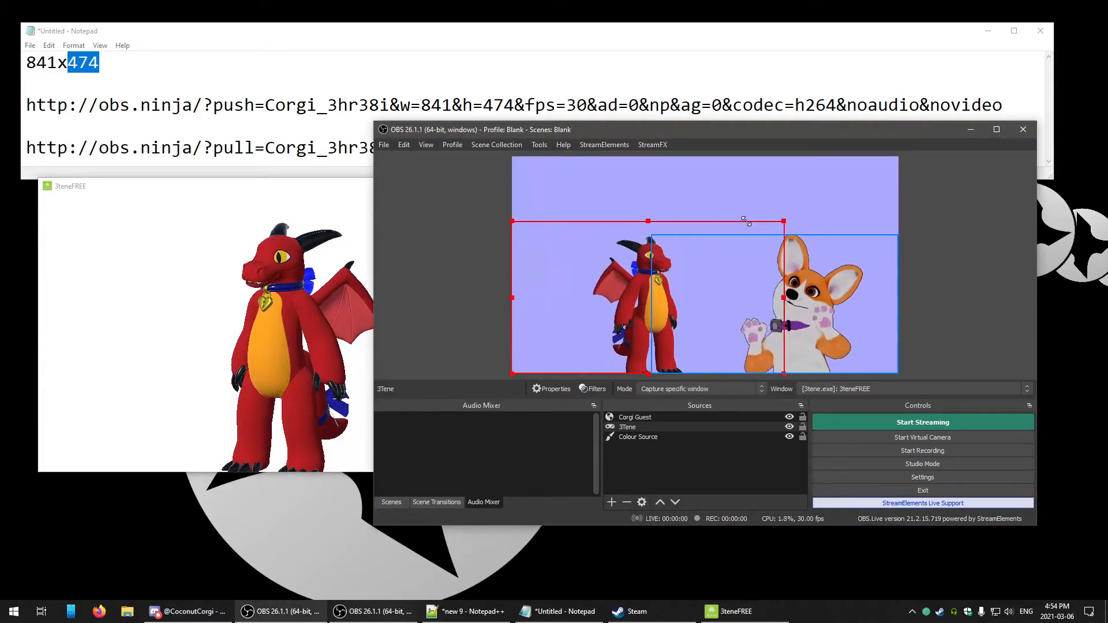
pyautogui.moveTo(640, 278); pyautogui.dragTo(545, 286)
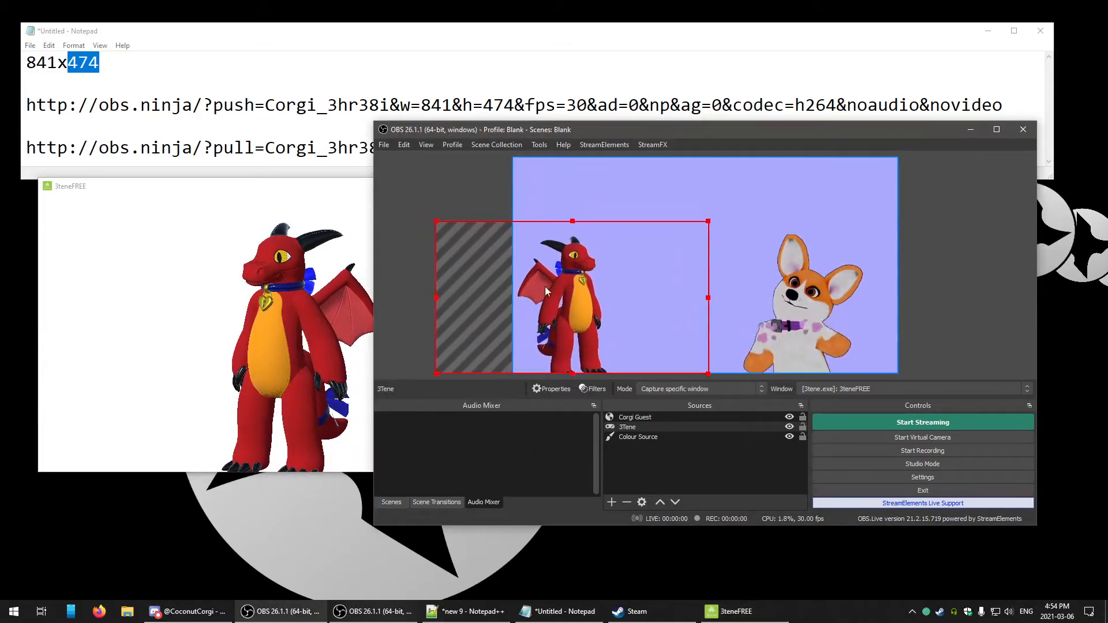
pyautogui.click(439, 177)
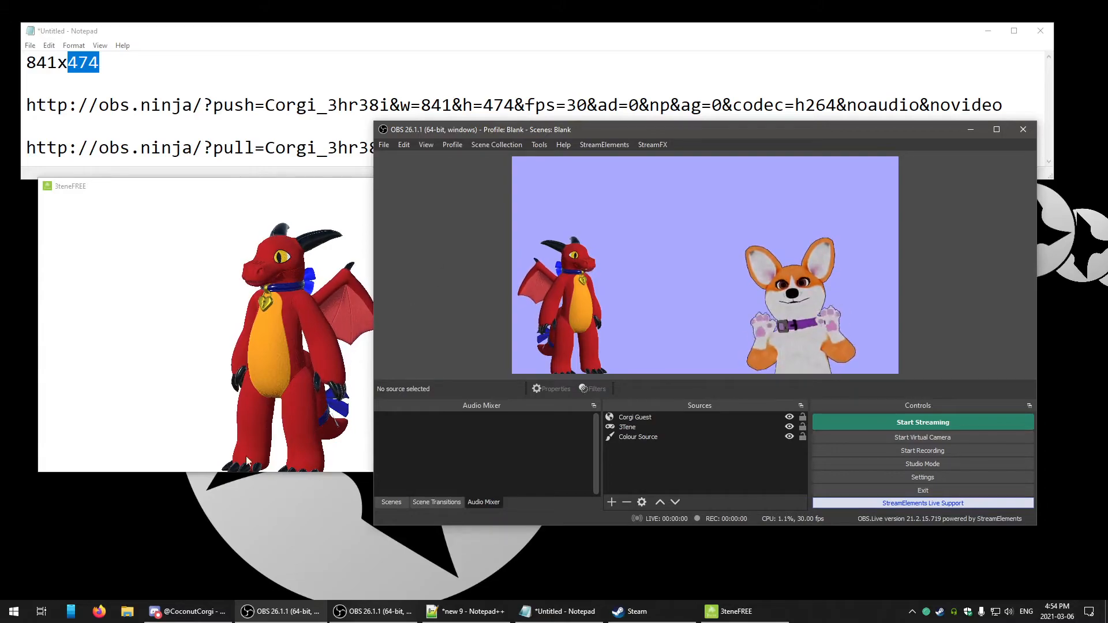
# - Copy the obs.ninja push URL line from Notepad and load it in a new Chrome window
pyautogui.press('super')
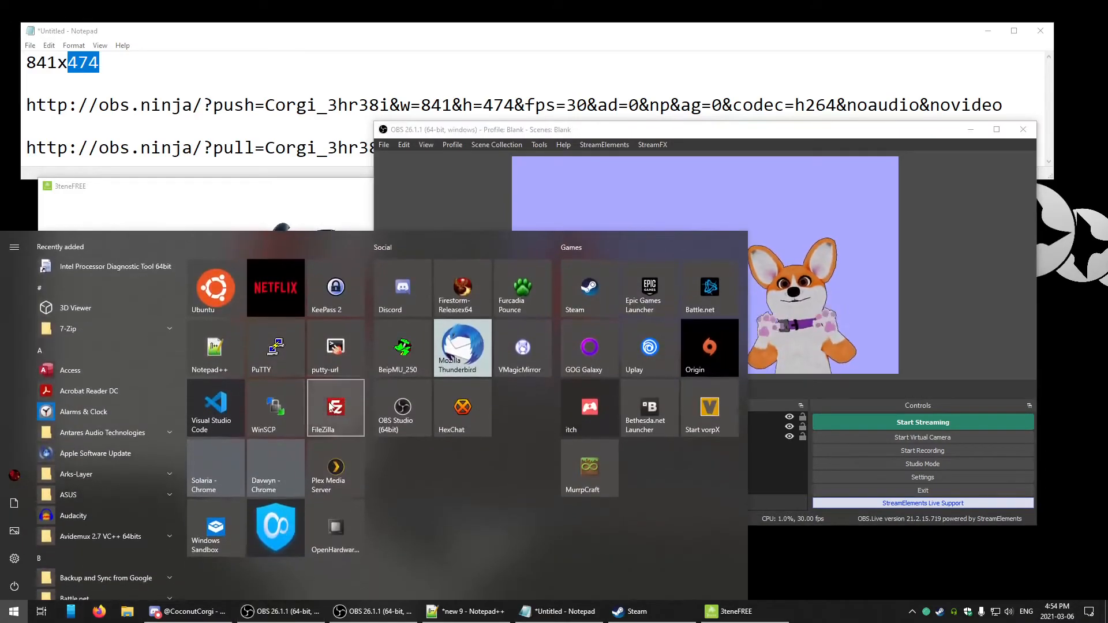
pyautogui.click(248, 82)
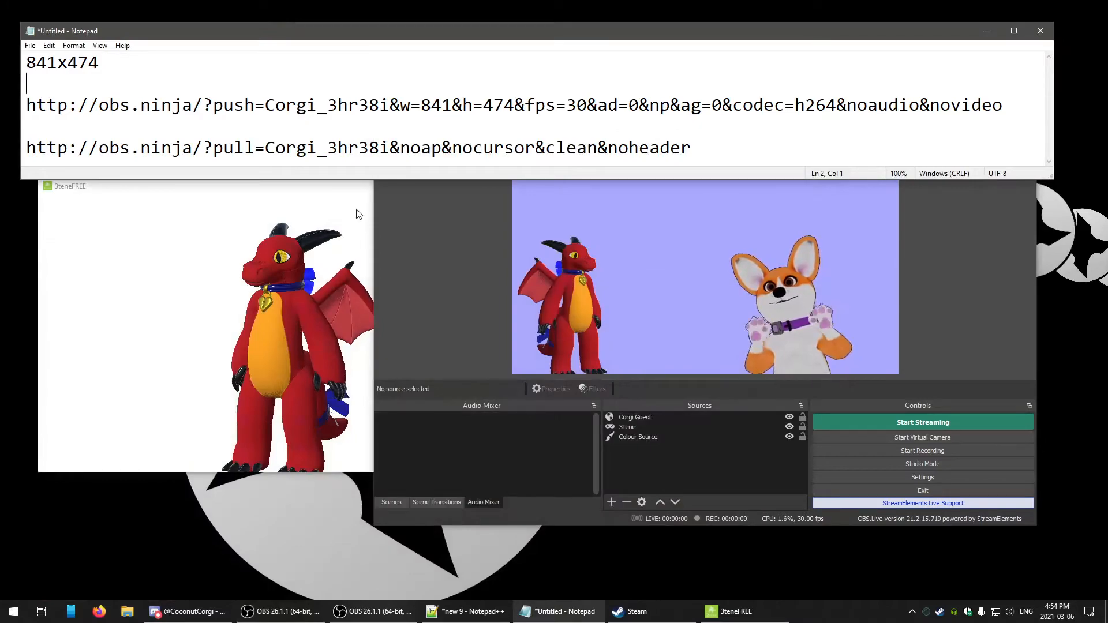
pyautogui.moveTo(1018, 112); pyautogui.dragTo(27, 102)
pyautogui.hotkey('ctrl', 'c')
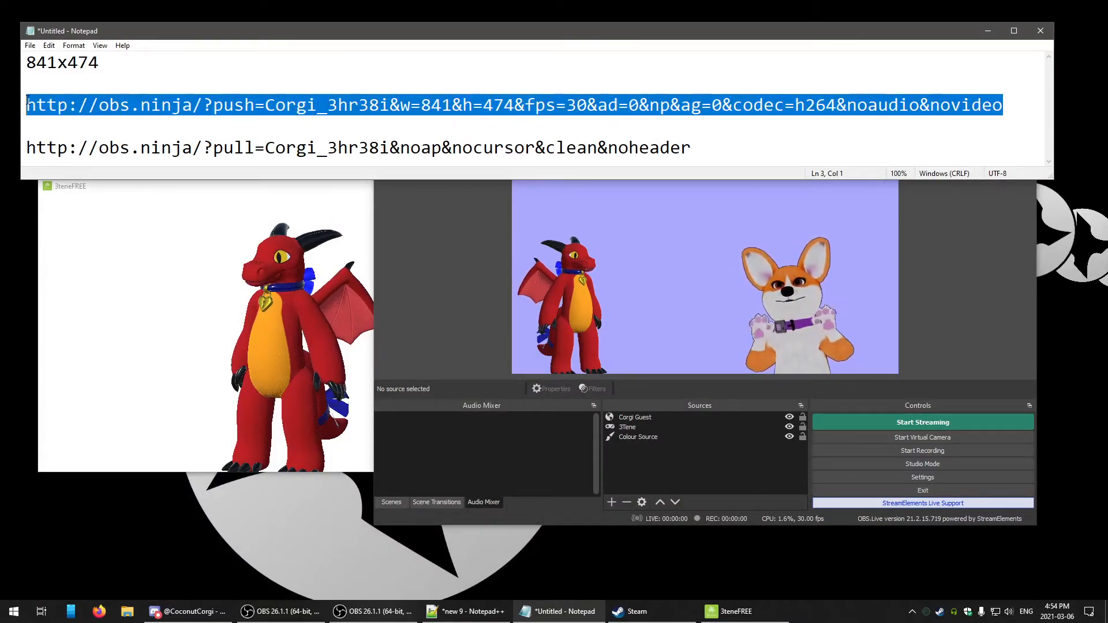
pyautogui.click(14, 611)
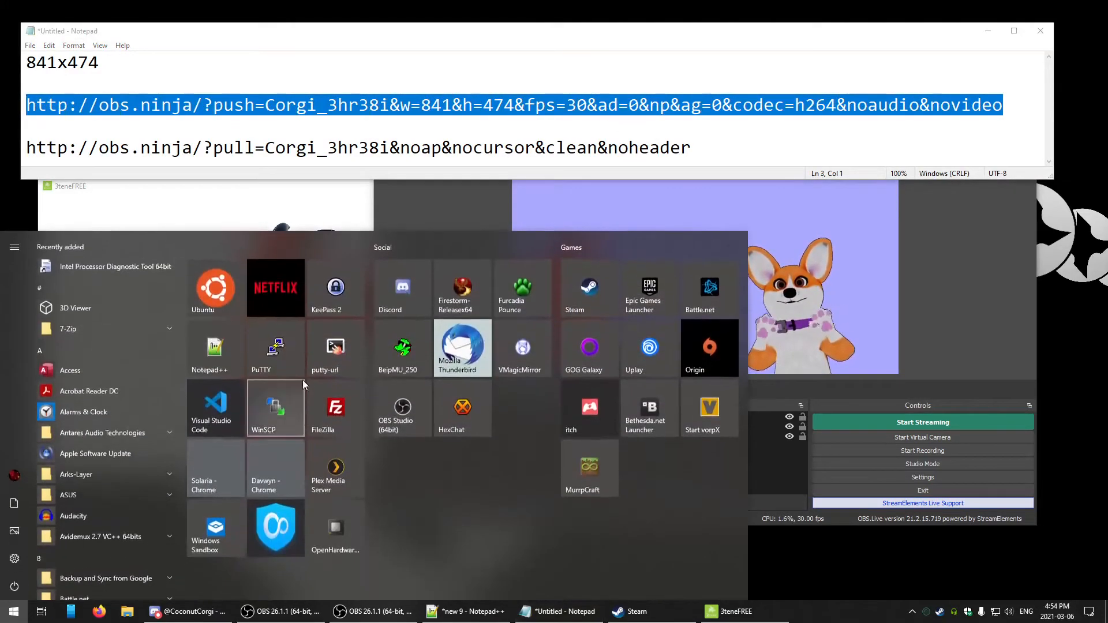
pyautogui.click(275, 467)
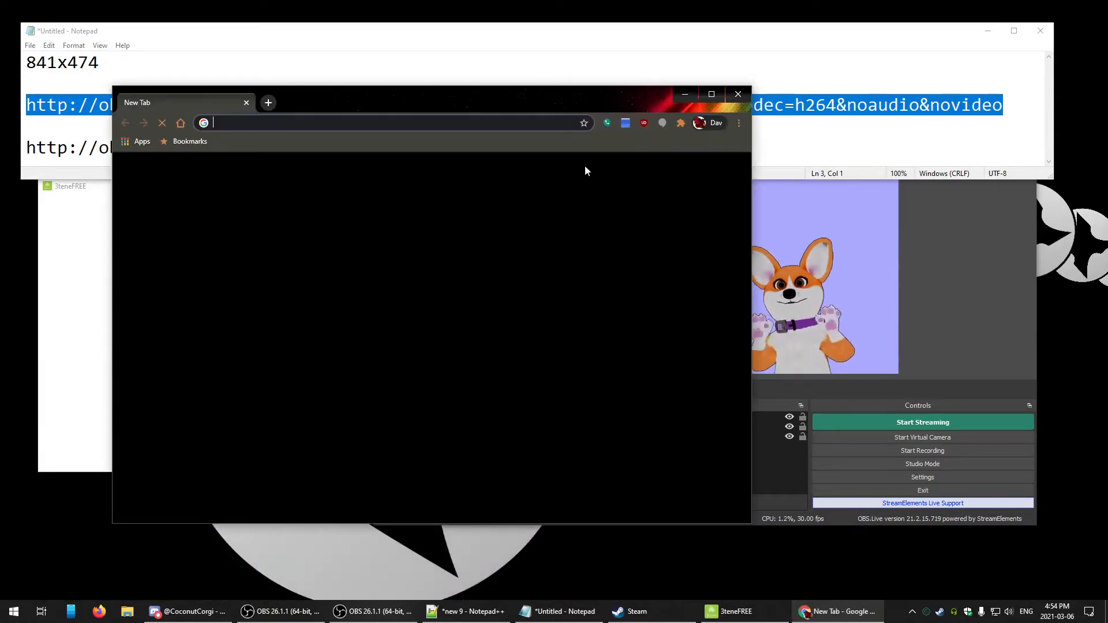
pyautogui.hotkey('ctrl', 'v')
pyautogui.press('Return')
# - Share the 3teneFREE application window through OBS.Ninja's Share your Screen option
pyautogui.moveTo(435, 100); pyautogui.dragTo(555, 97)
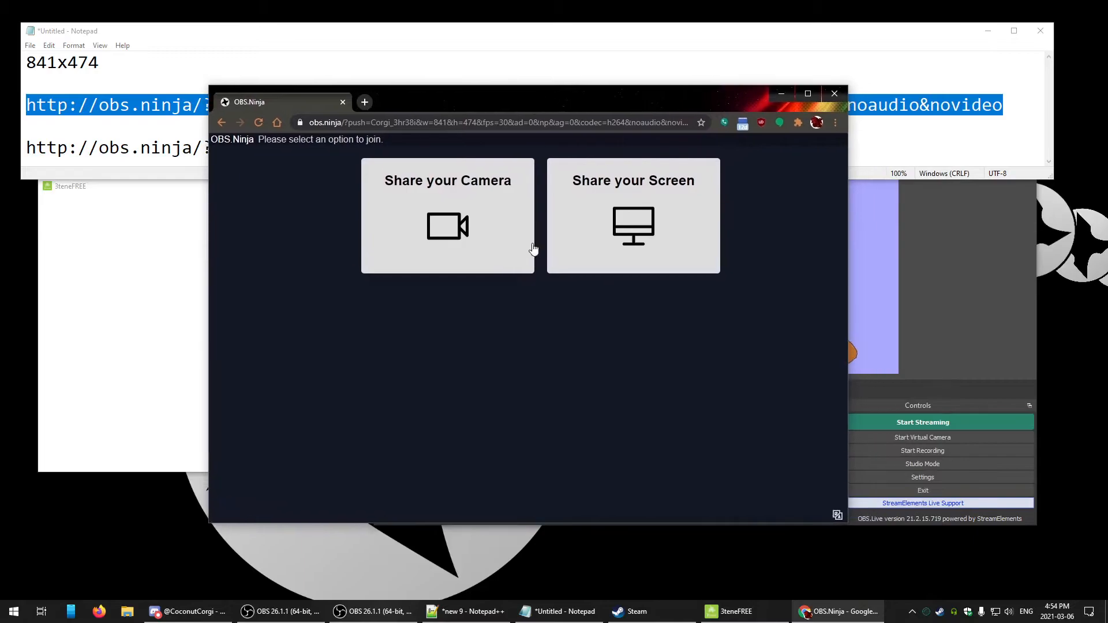
pyautogui.click(638, 224)
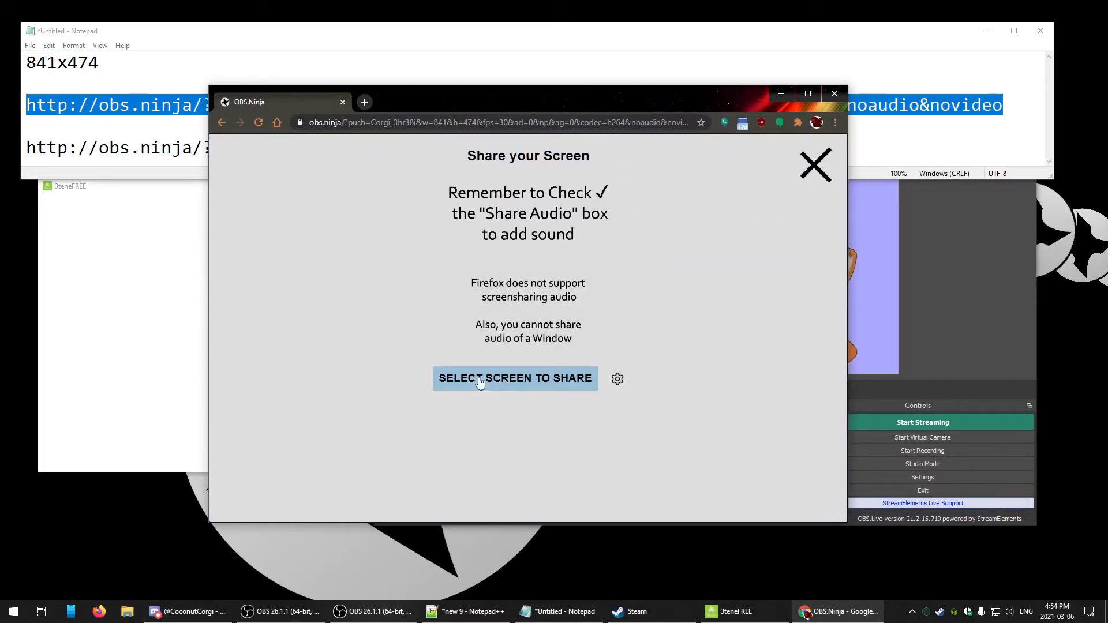
pyautogui.click(487, 387)
pyautogui.click(489, 384)
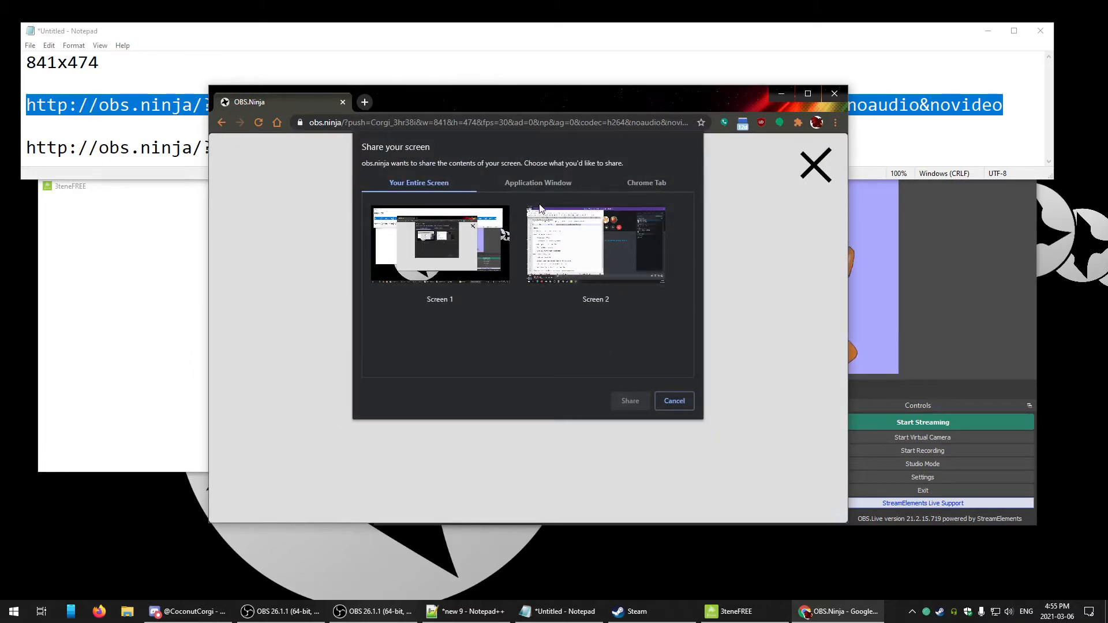
pyautogui.click(540, 183)
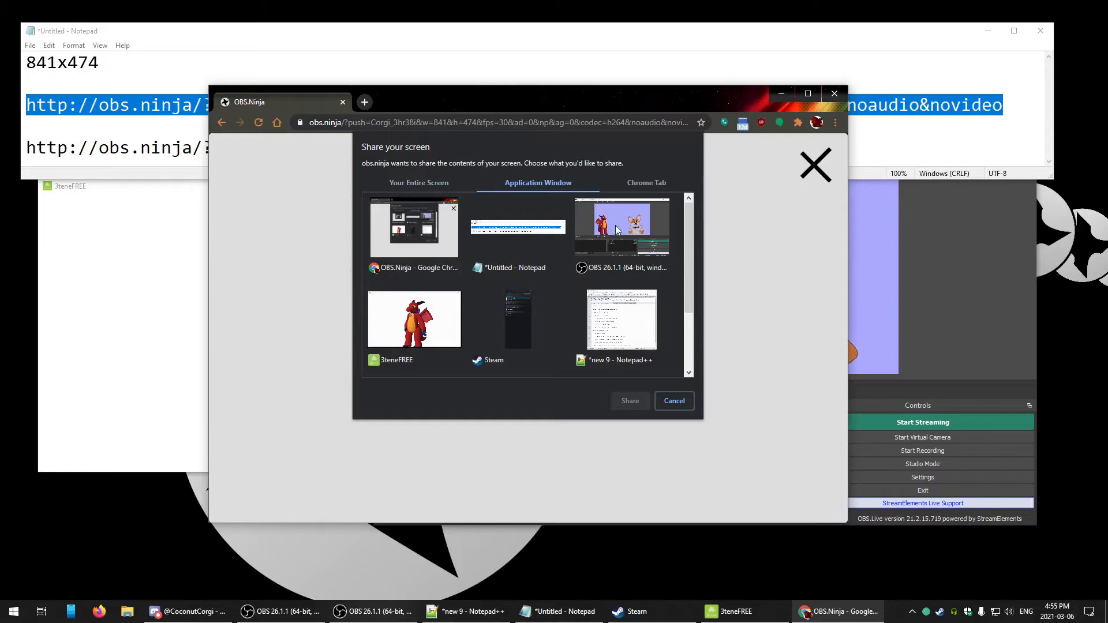
pyautogui.scroll(-2, 600, 287)
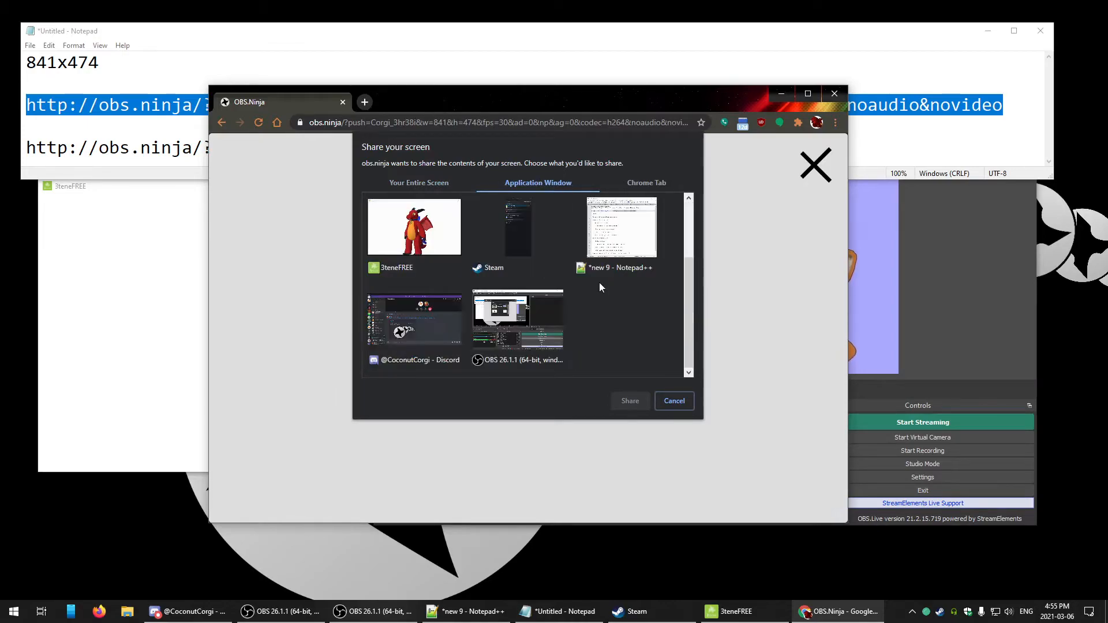
pyautogui.click(417, 249)
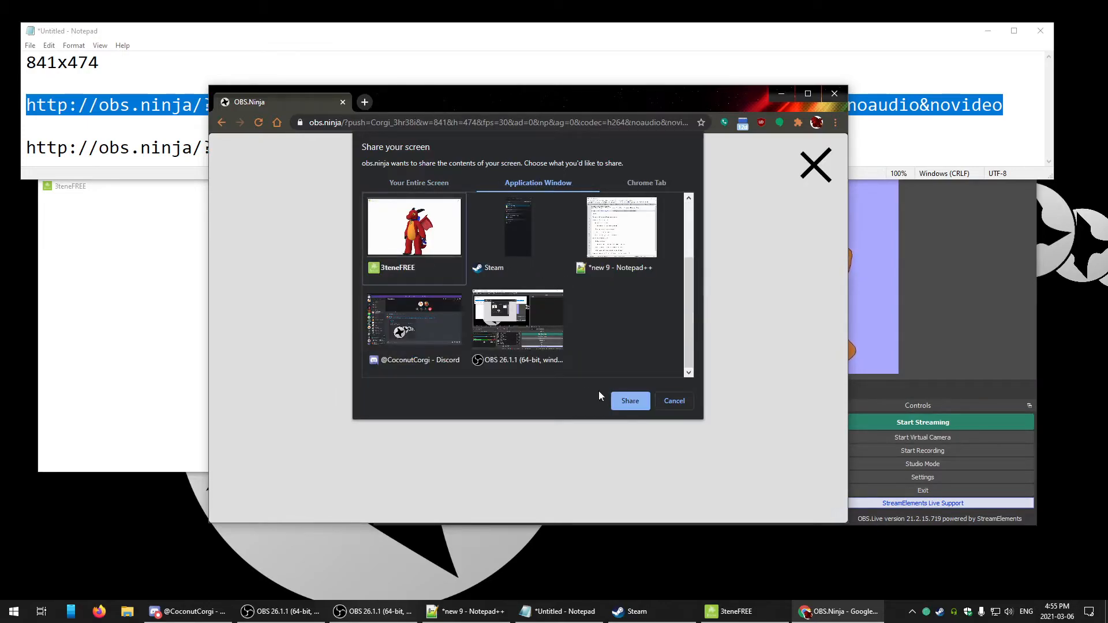
pyautogui.click(629, 402)
# - Close the OBS.Ninja tab and bring the 3teneFREE window forward
pyautogui.moveTo(590, 98); pyautogui.dragTo(600, 128)
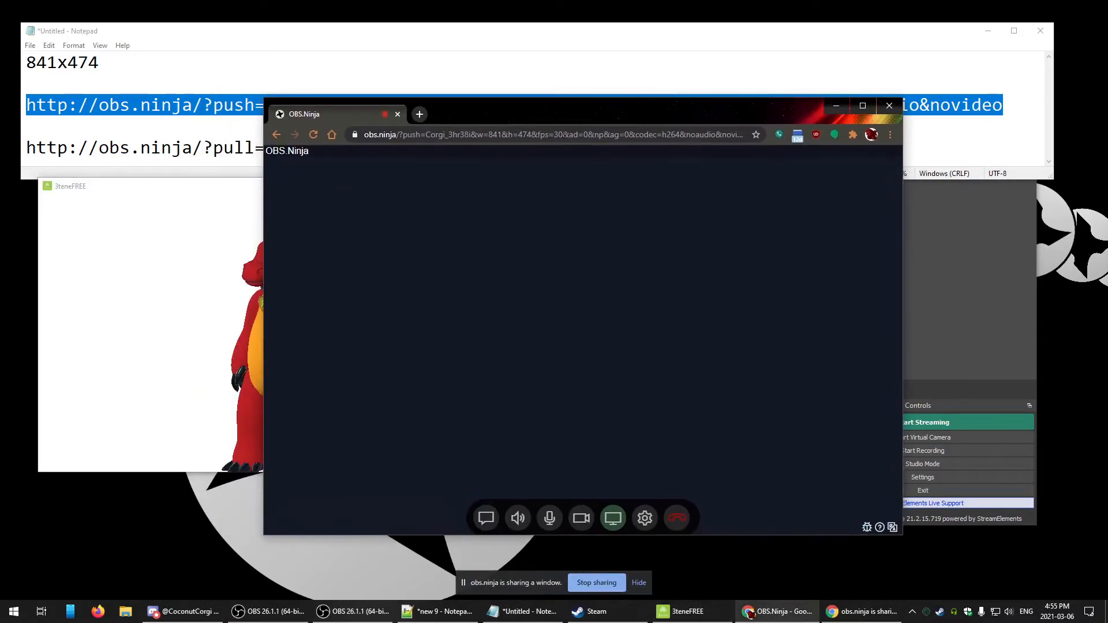
pyautogui.click(395, 115)
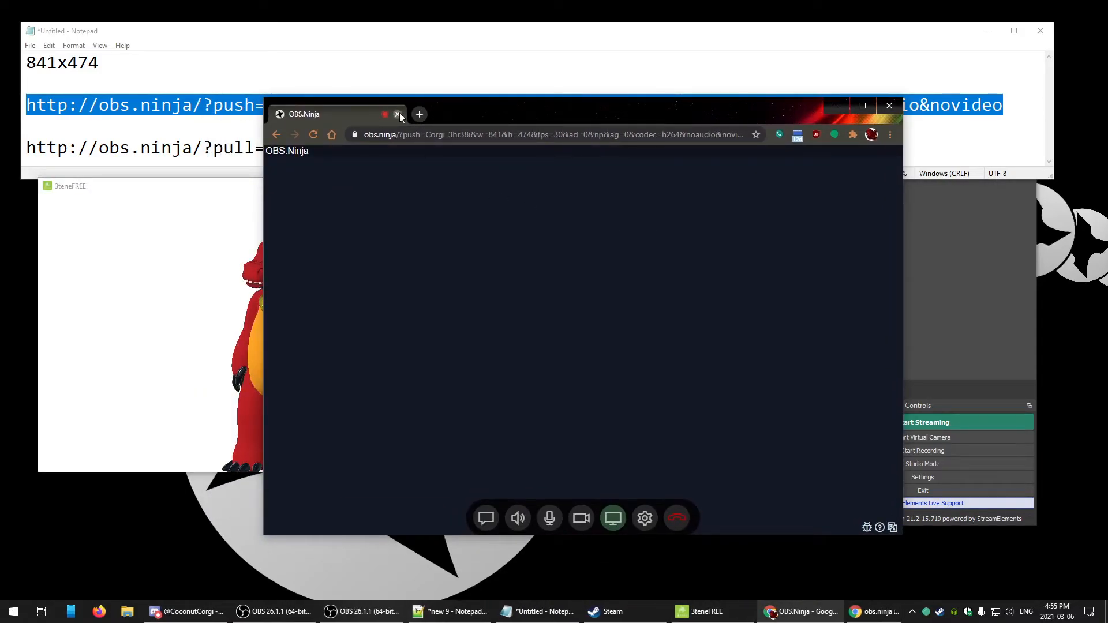
pyautogui.click(376, 215)
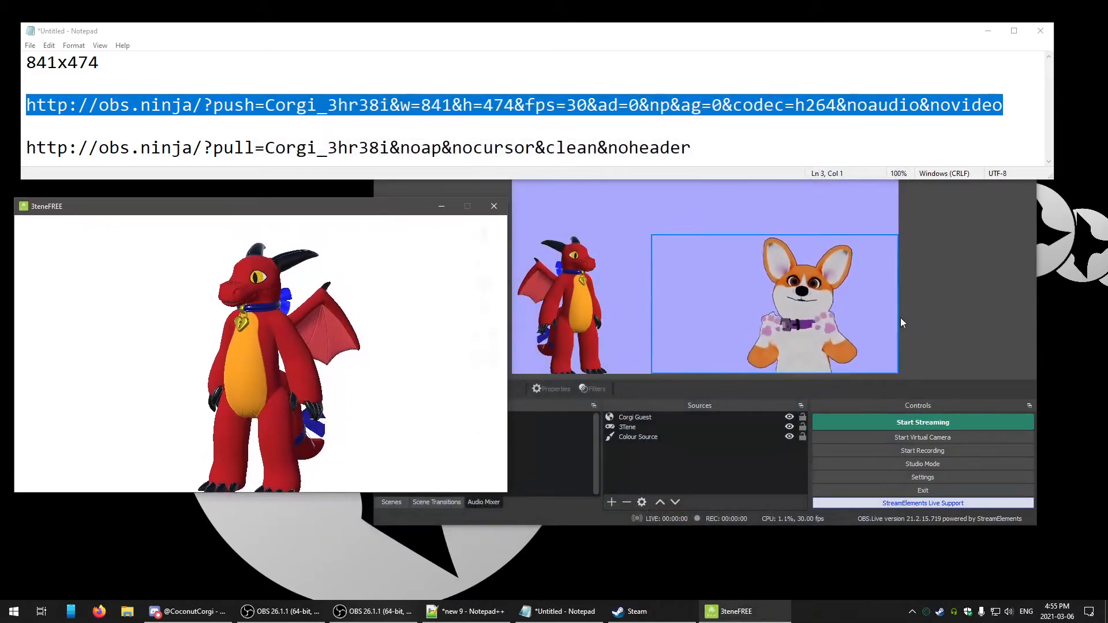
# - Return to OBS Studio so Corgi Guest picks up the shared 3teneFREE feed
pyautogui.click(988, 267)
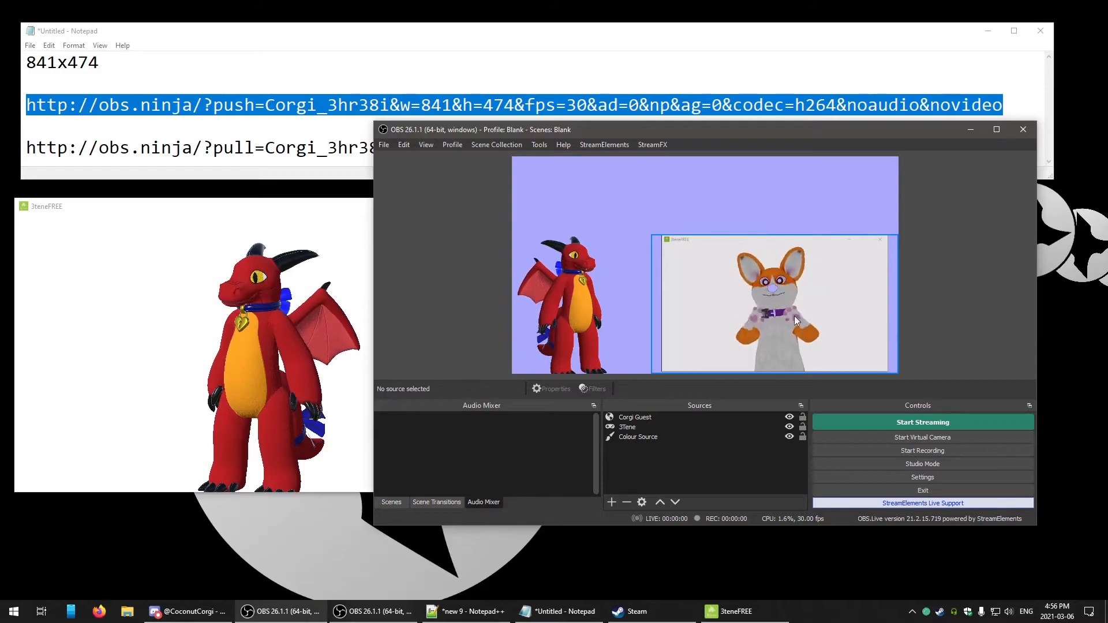
# - Remove the Luma Key and Colour Correction filters from the Corgi Guest source
pyautogui.click(639, 418)
pyautogui.click(594, 389)
pyautogui.moveTo(656, 126); pyautogui.dragTo(460, 101)
pyautogui.click(338, 344)
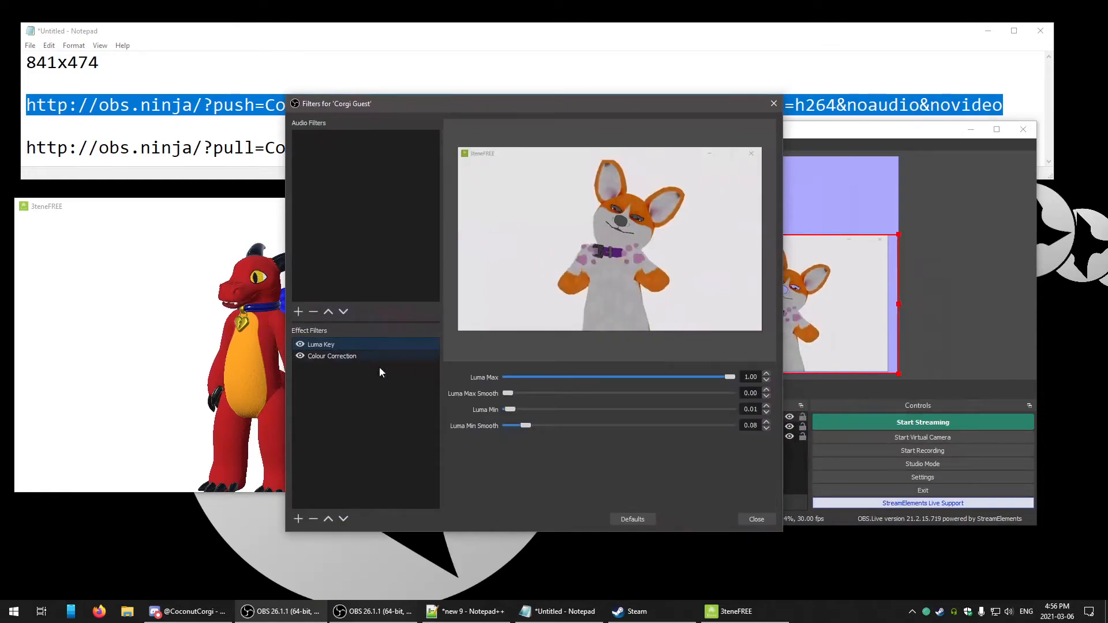
pyautogui.click(313, 519)
pyautogui.click(568, 335)
pyautogui.click(312, 519)
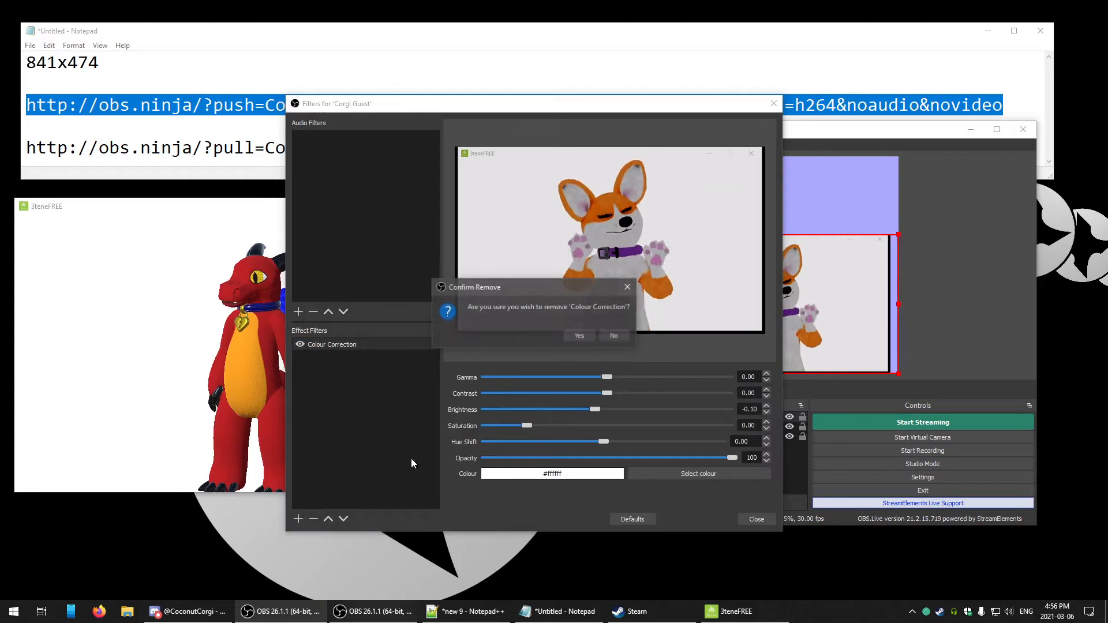
pyautogui.click(576, 333)
# - Add a Chroma Key filter to Corgi Guest with key colour Green
pyautogui.click(297, 519)
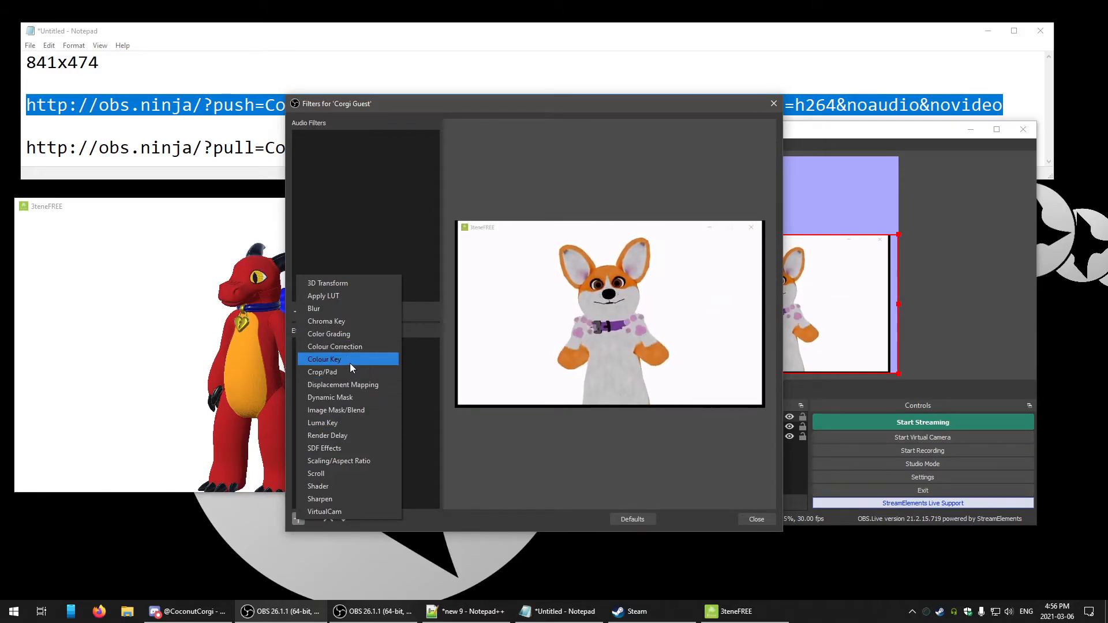
pyautogui.click(341, 322)
pyautogui.click(506, 340)
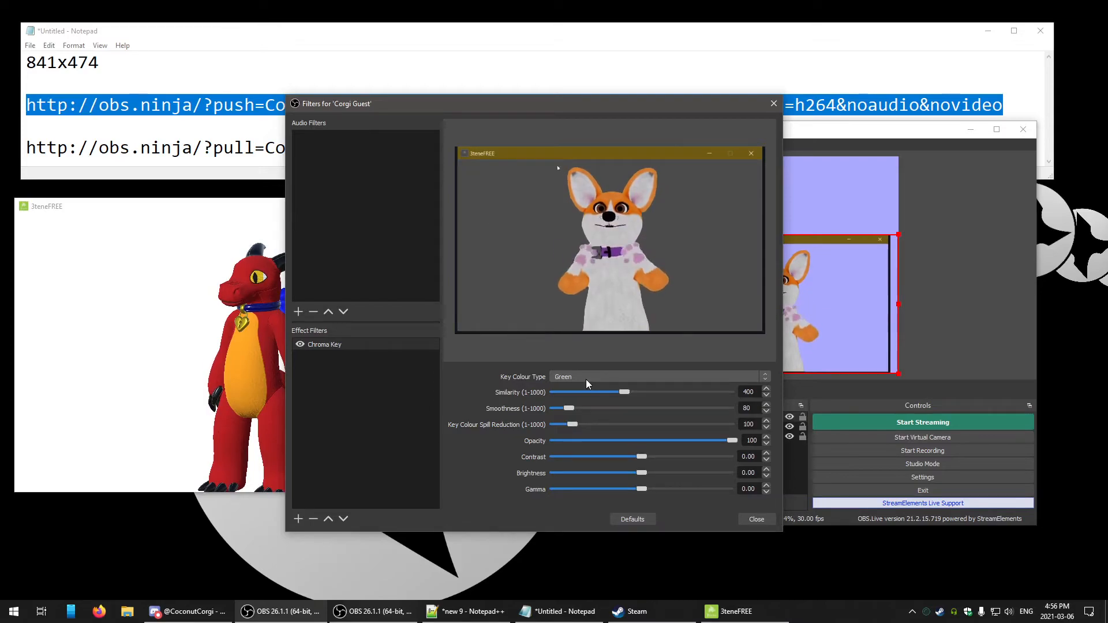
pyautogui.click(608, 376)
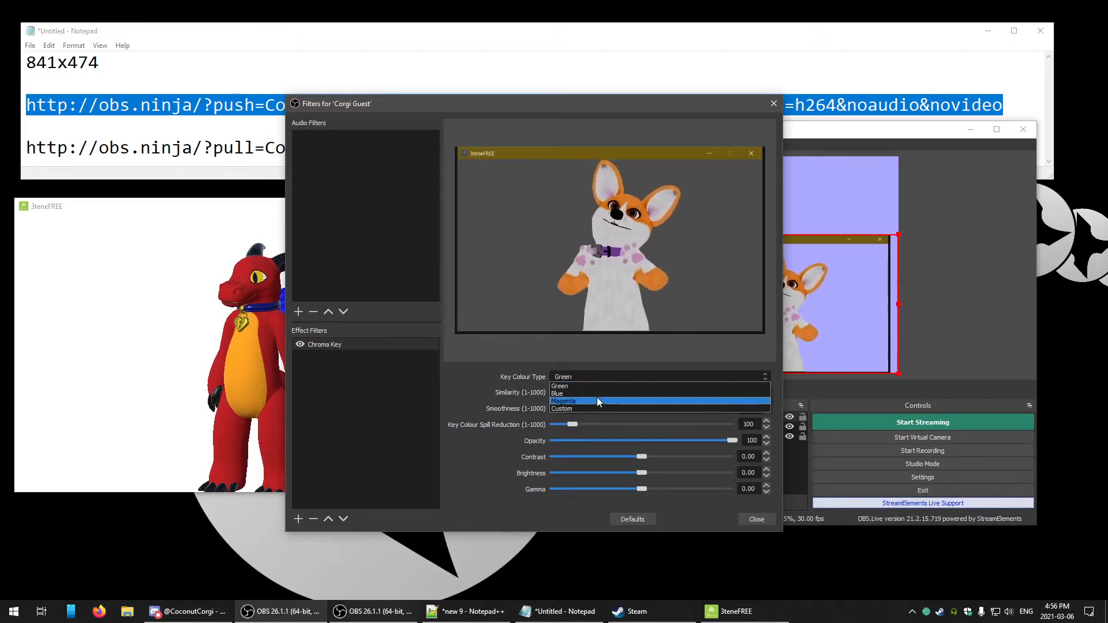
pyautogui.click(598, 396)
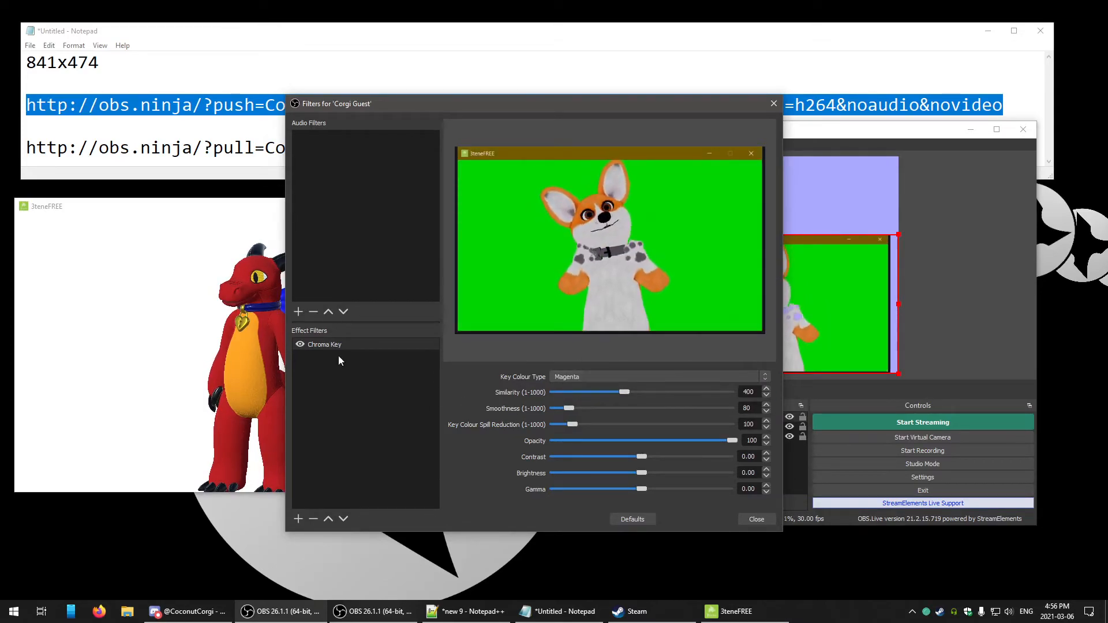
pyautogui.click(300, 344)
pyautogui.click(562, 376)
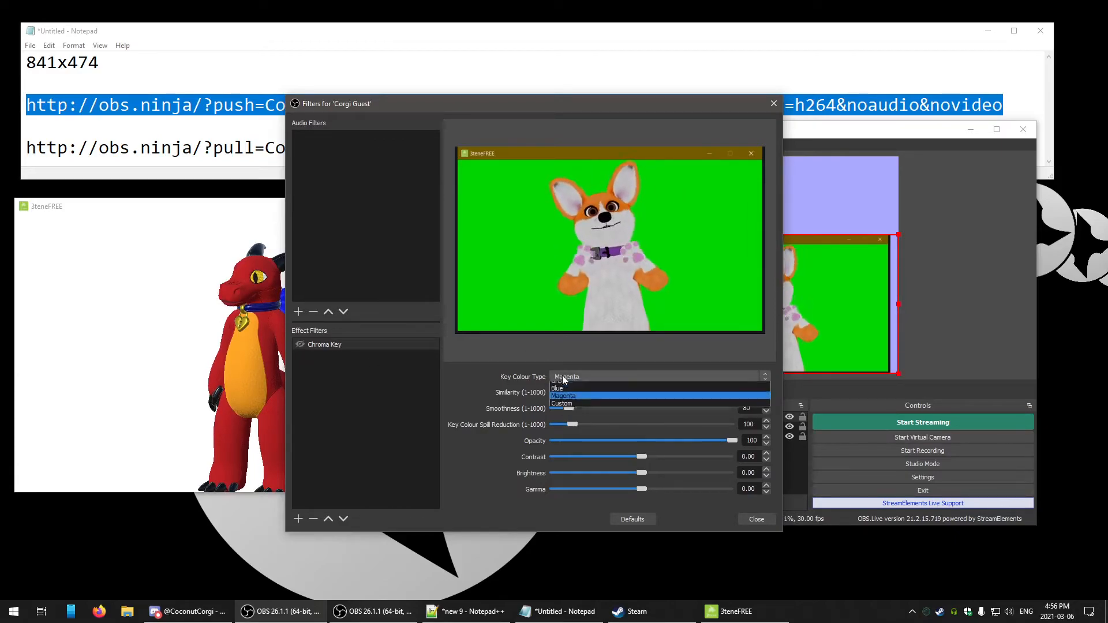
pyautogui.click(564, 393)
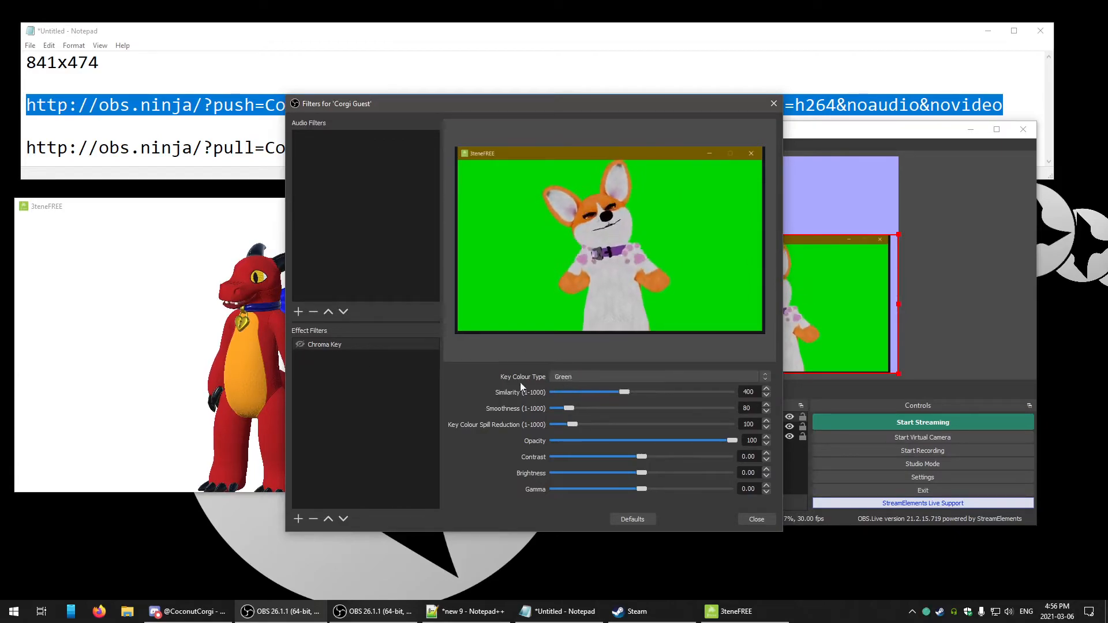
pyautogui.click(301, 344)
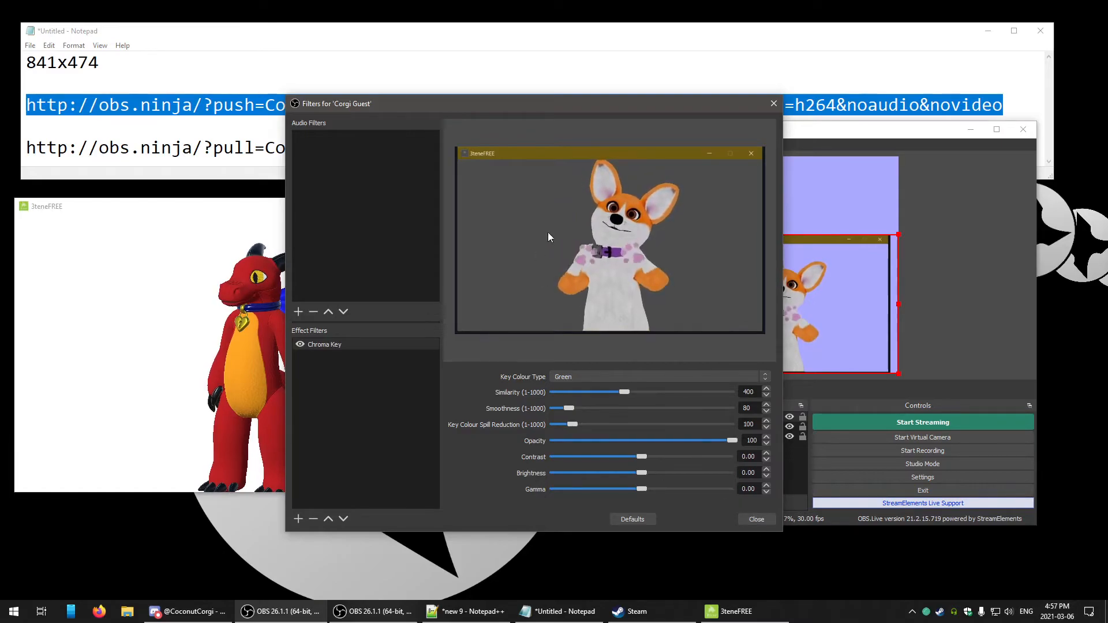
pyautogui.click(755, 519)
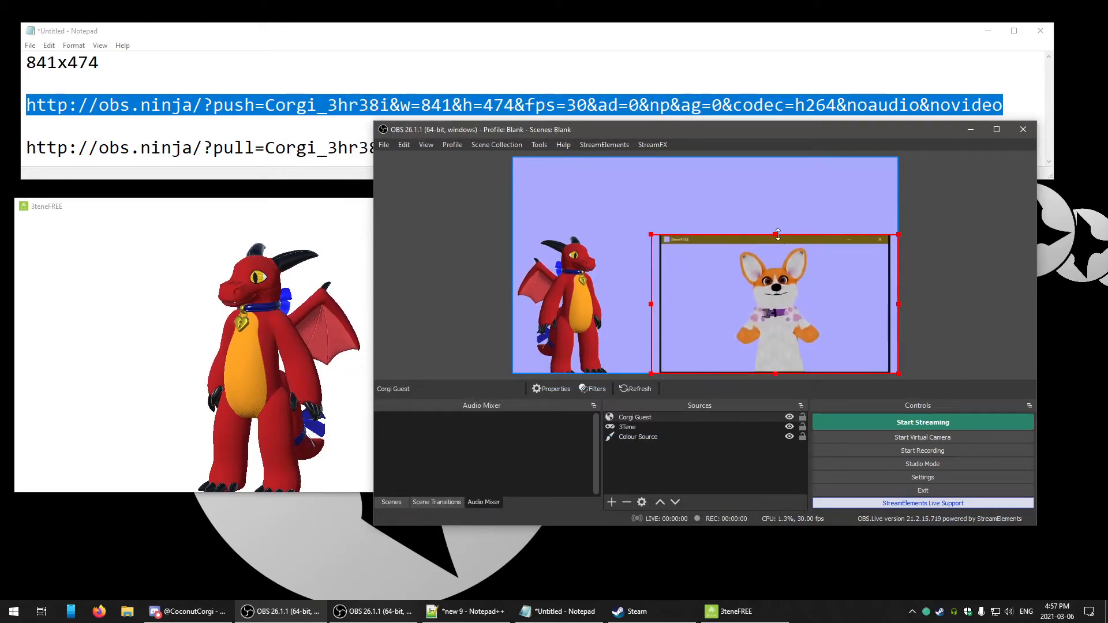
# - Crop the 3tene title bar and the left and right edges off the Corgi Guest
pyautogui.moveTo(778, 235); pyautogui.dragTo(775, 243)
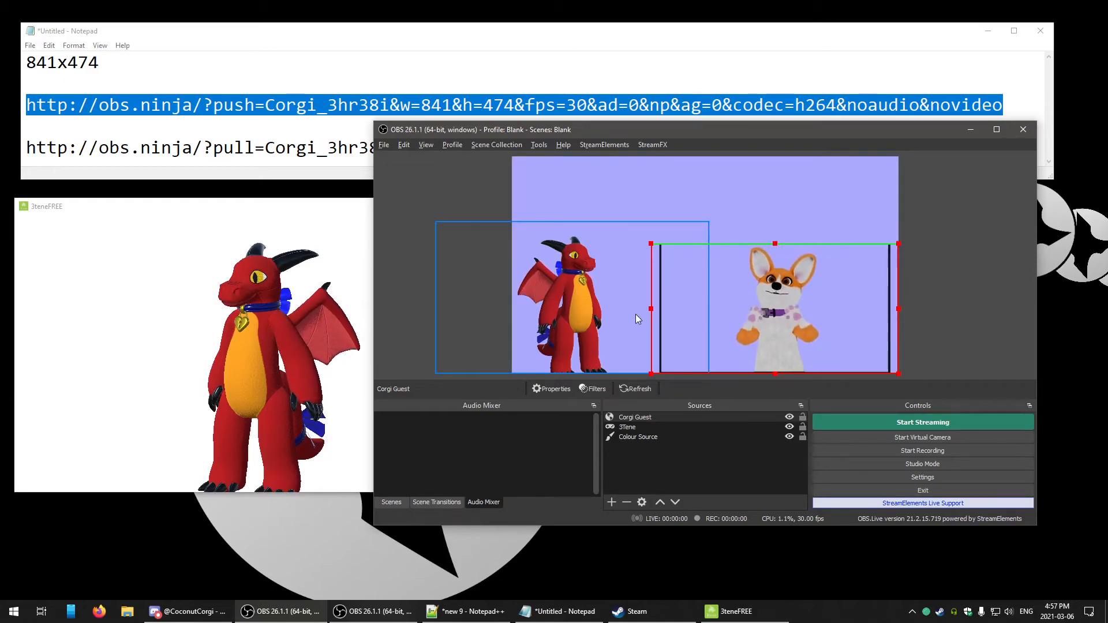
pyautogui.moveTo(652, 309); pyautogui.dragTo(676, 309)
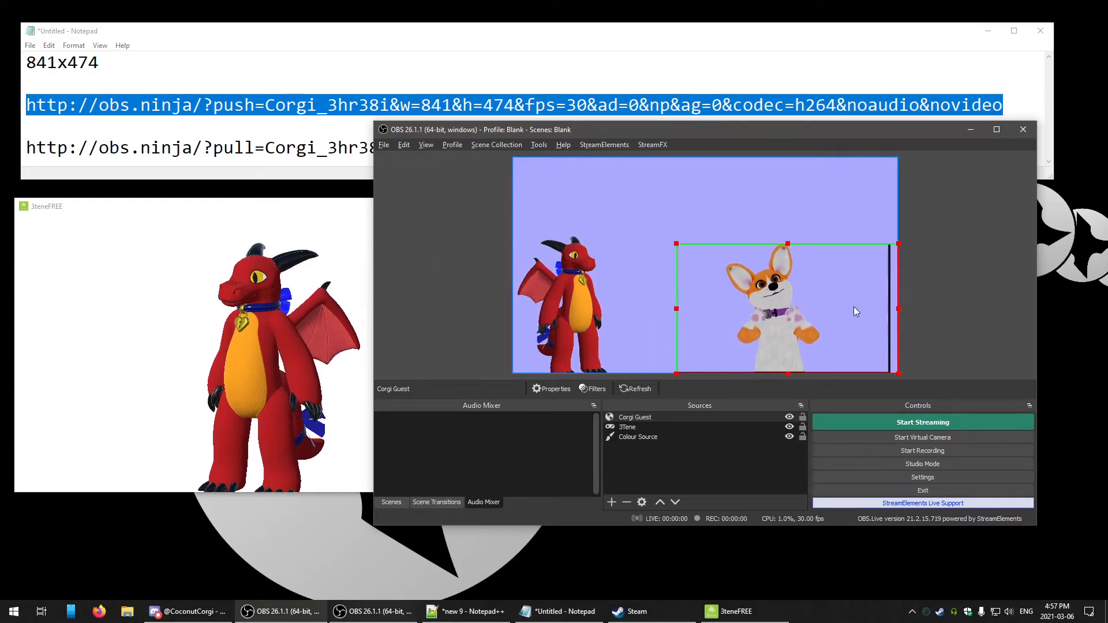
pyautogui.moveTo(899, 310); pyautogui.dragTo(875, 309)
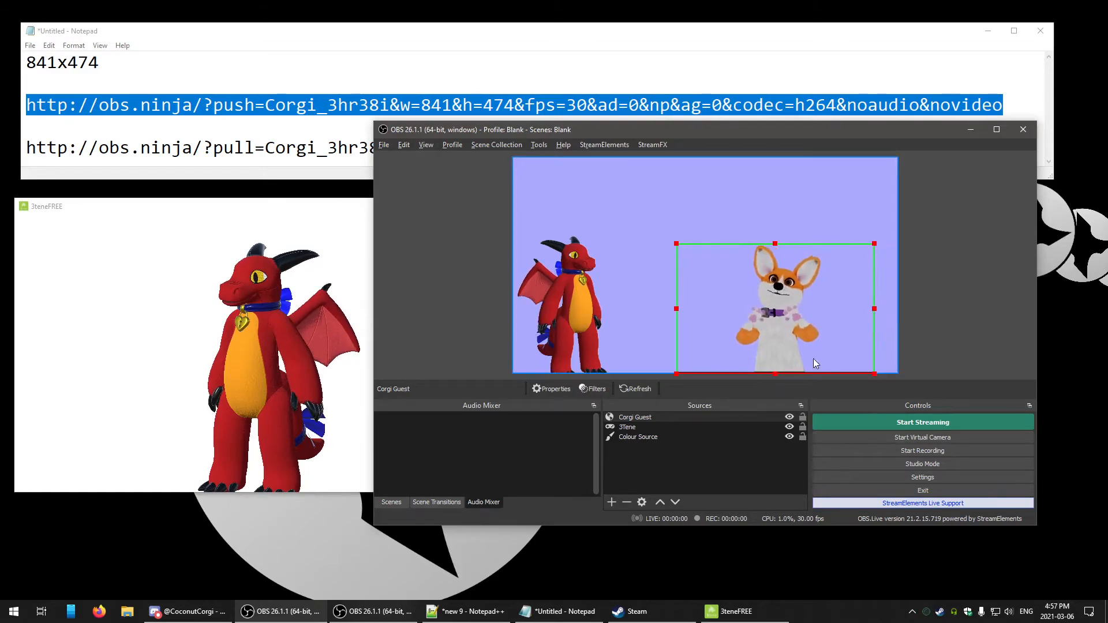
# - Move the Corgi Guest flush against the canvas's right edge
pyautogui.click(783, 307)
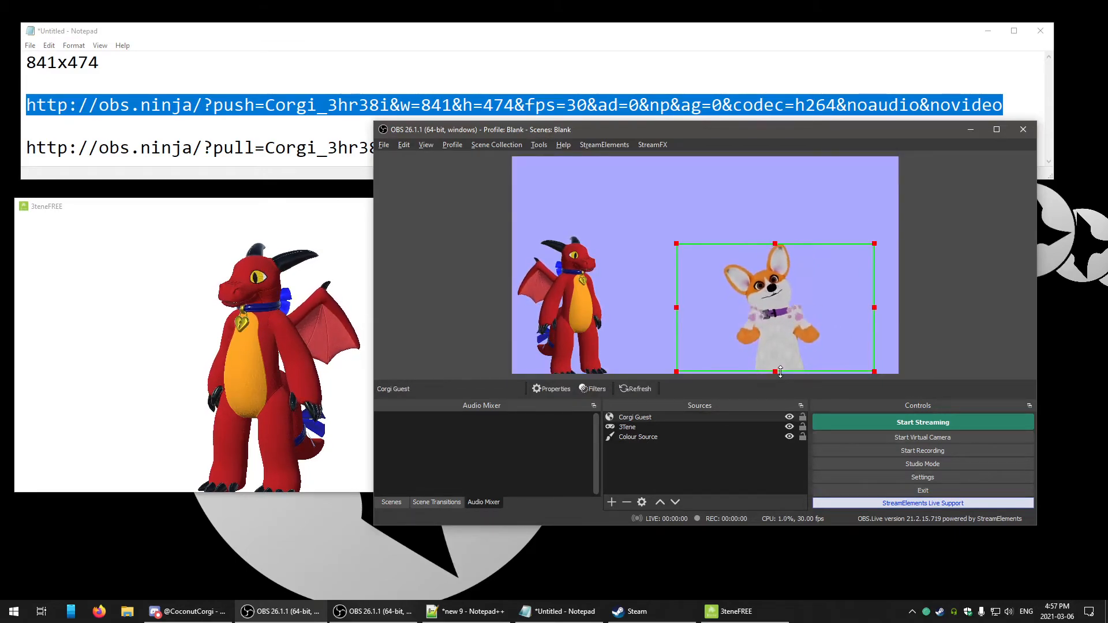
pyautogui.click(927, 281)
pyautogui.click(789, 289)
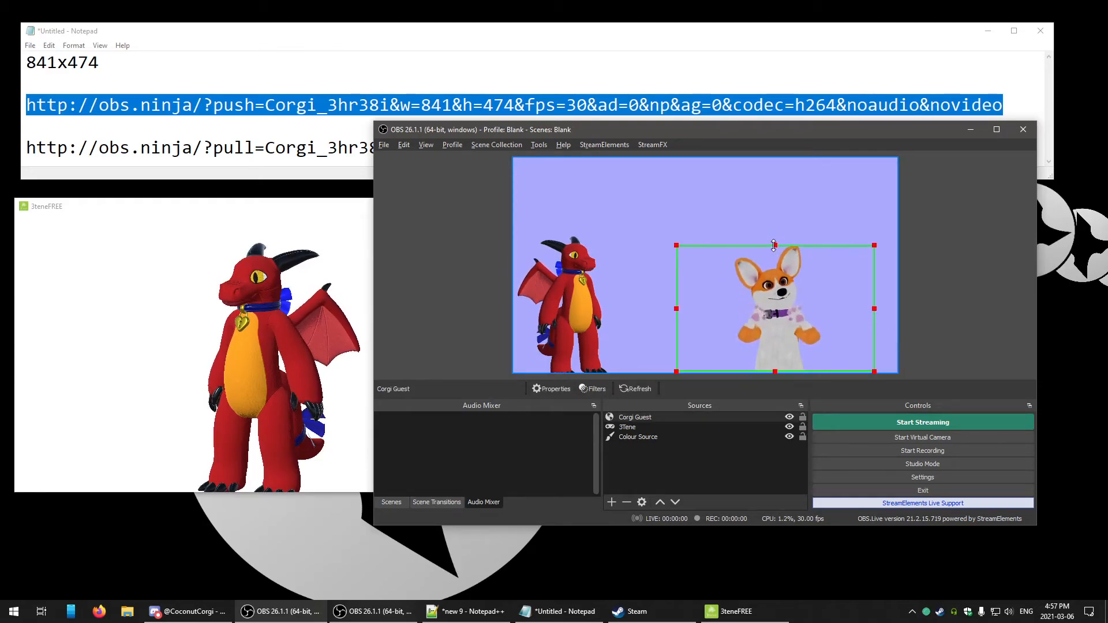
pyautogui.click(936, 255)
pyautogui.moveTo(803, 304); pyautogui.dragTo(814, 305)
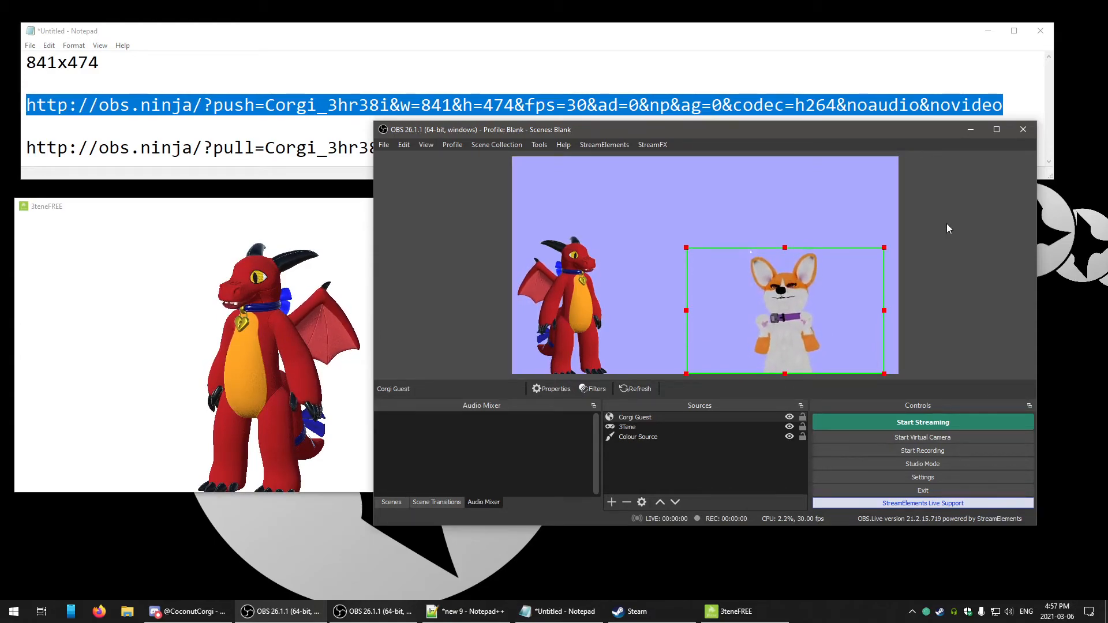
pyautogui.moveTo(798, 323); pyautogui.dragTo(812, 323)
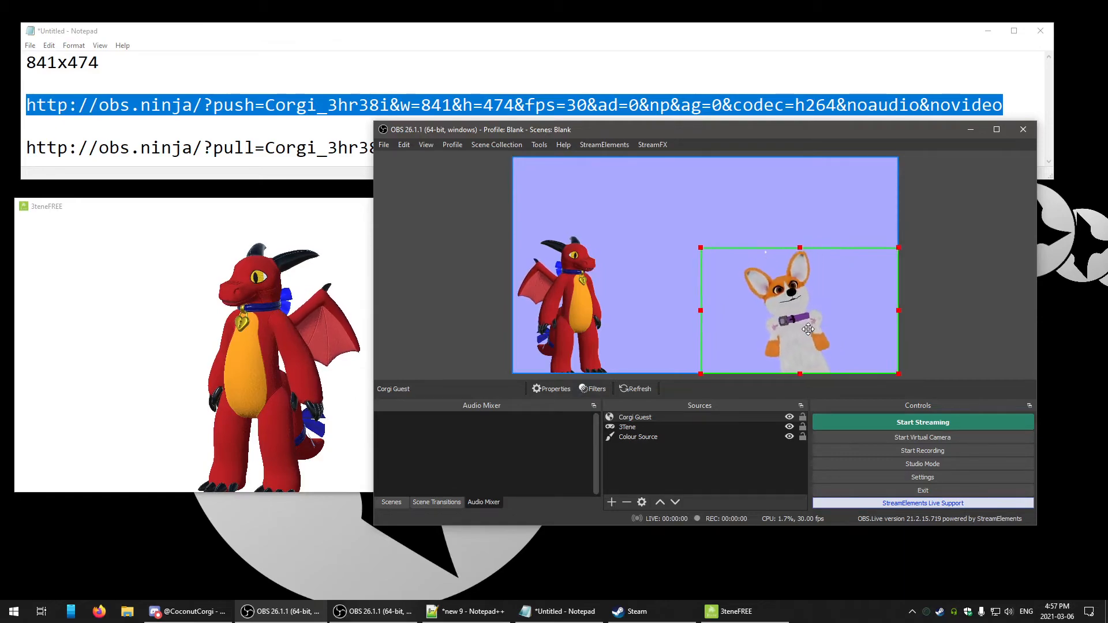
pyautogui.click(942, 299)
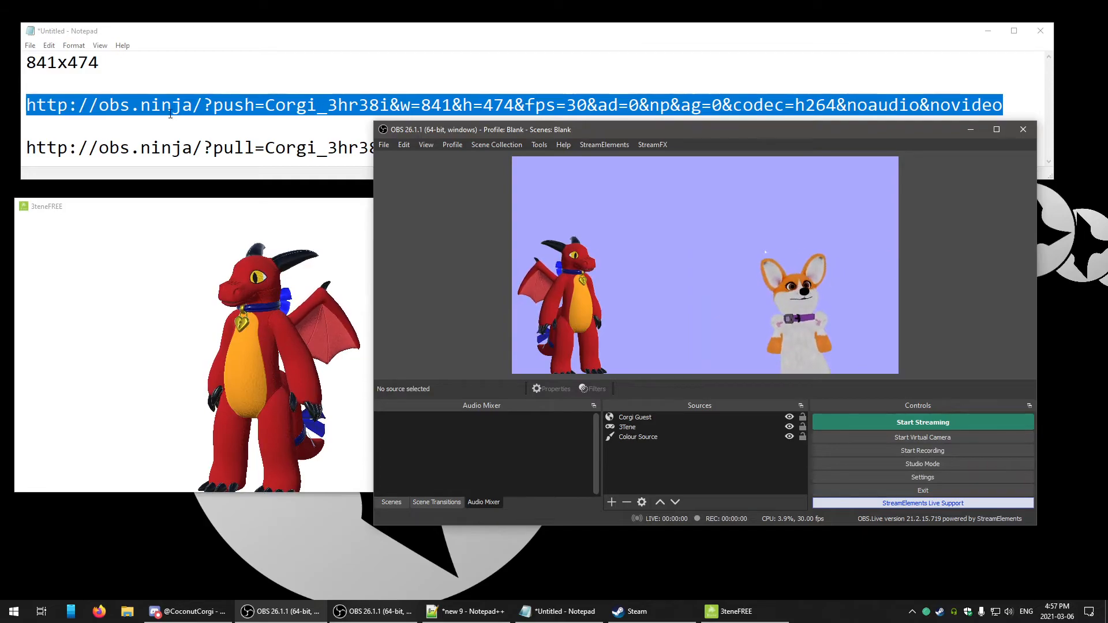
# - Highlight the 841x474 size and the w=841&h=474 values in the Notepad push link
pyautogui.click(329, 106)
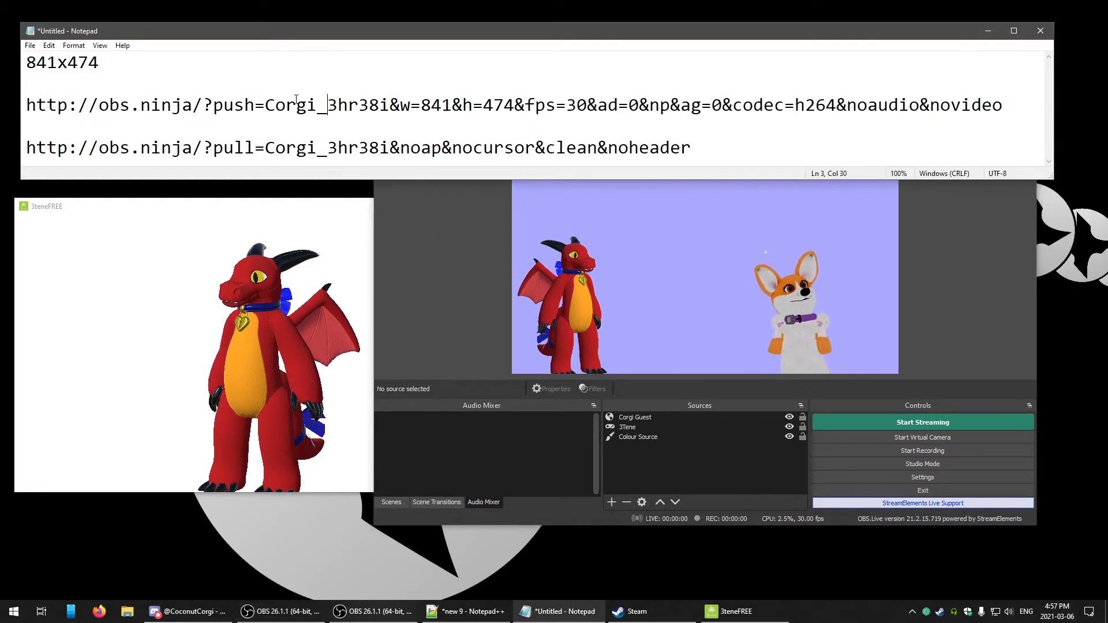
pyautogui.moveTo(27, 62); pyautogui.dragTo(99, 67)
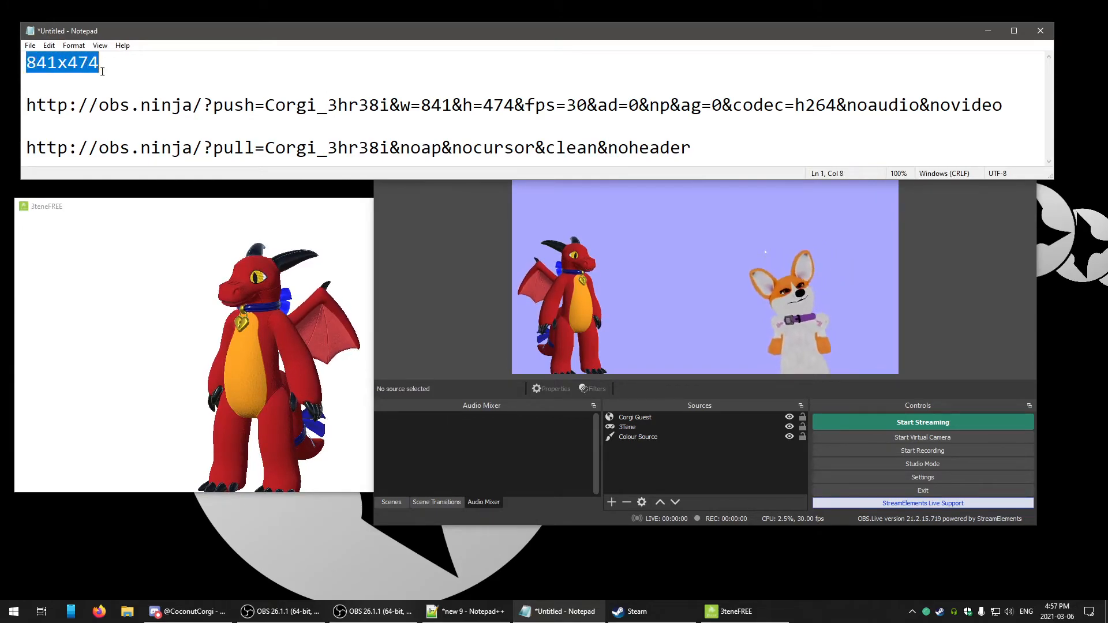
pyautogui.moveTo(422, 107); pyautogui.dragTo(505, 114)
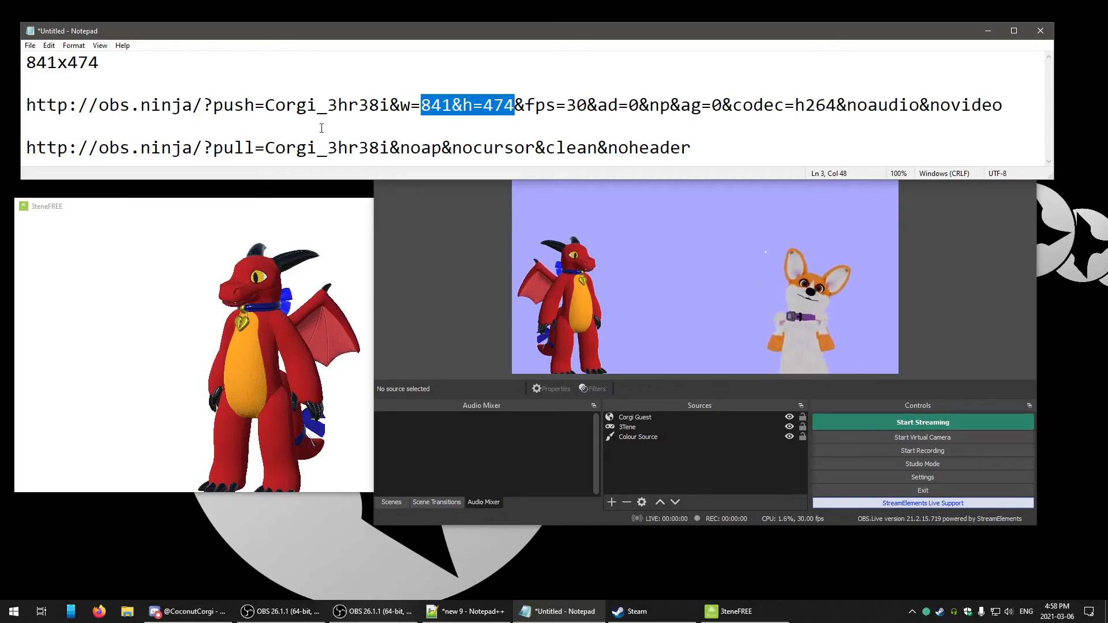
# - Open 3teneFREE's settings and scroll to its 854x480 window resolution
pyautogui.click(262, 217)
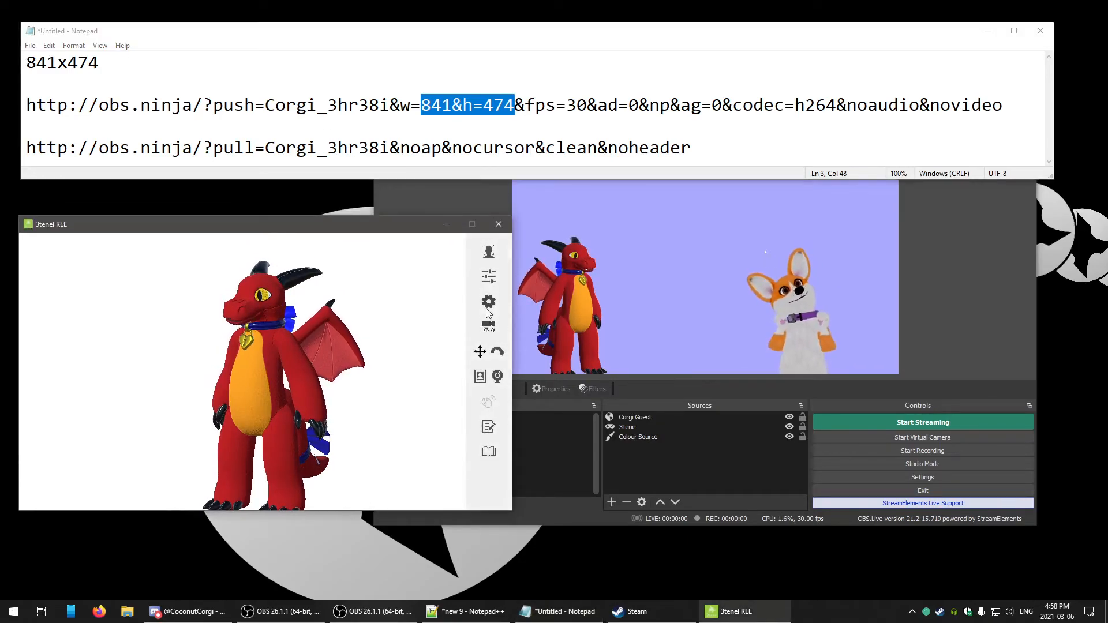
pyautogui.click(488, 302)
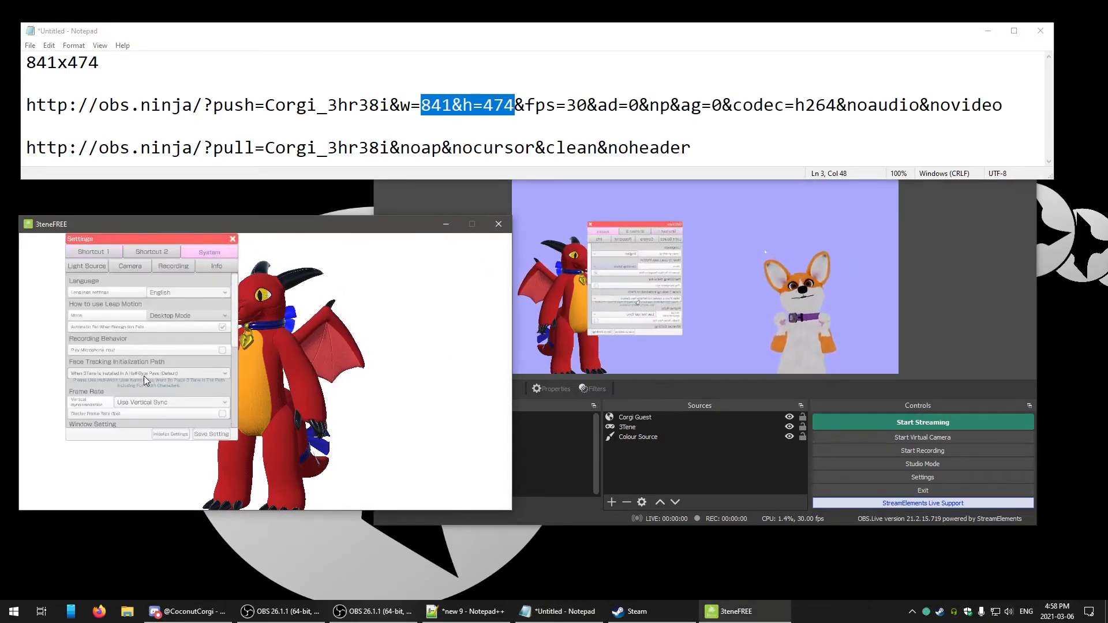
pyautogui.scroll(-2, 146, 381)
pyautogui.scroll(-2, 145, 381)
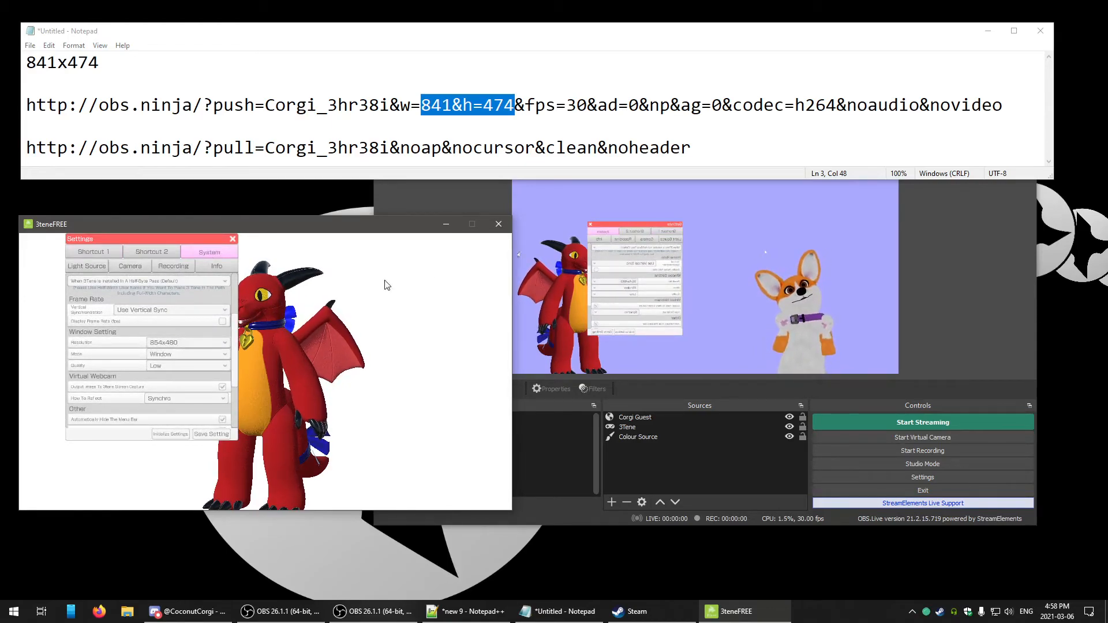
# - Resize the Corgi Guest from its top-left handle in the OBS preview
pyautogui.click(764, 299)
pyautogui.click(765, 299)
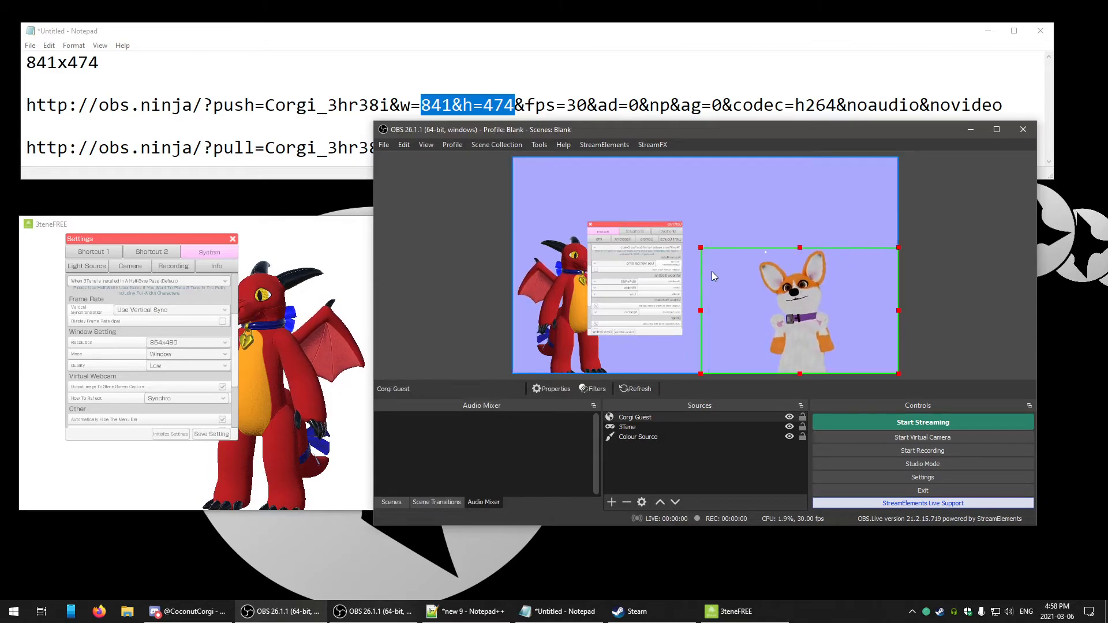
pyautogui.moveTo(701, 247); pyautogui.dragTo(721, 260)
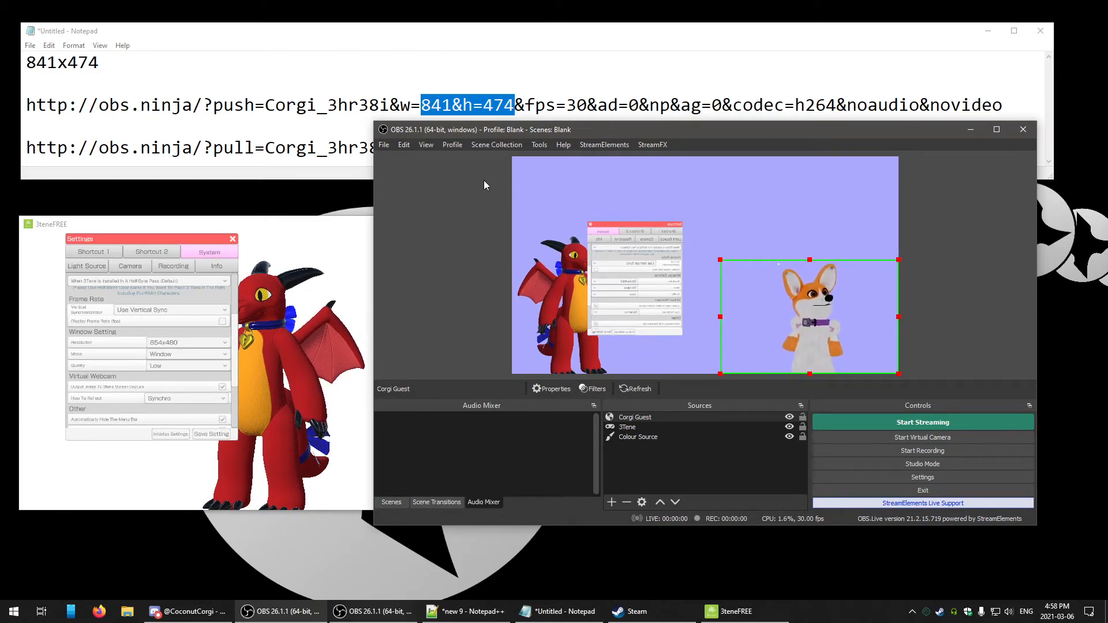
# - Close 3tene's settings panel and deselect the corgi in OBS
pyautogui.click(233, 239)
pyautogui.moveTo(506, 132); pyautogui.dragTo(523, 141)
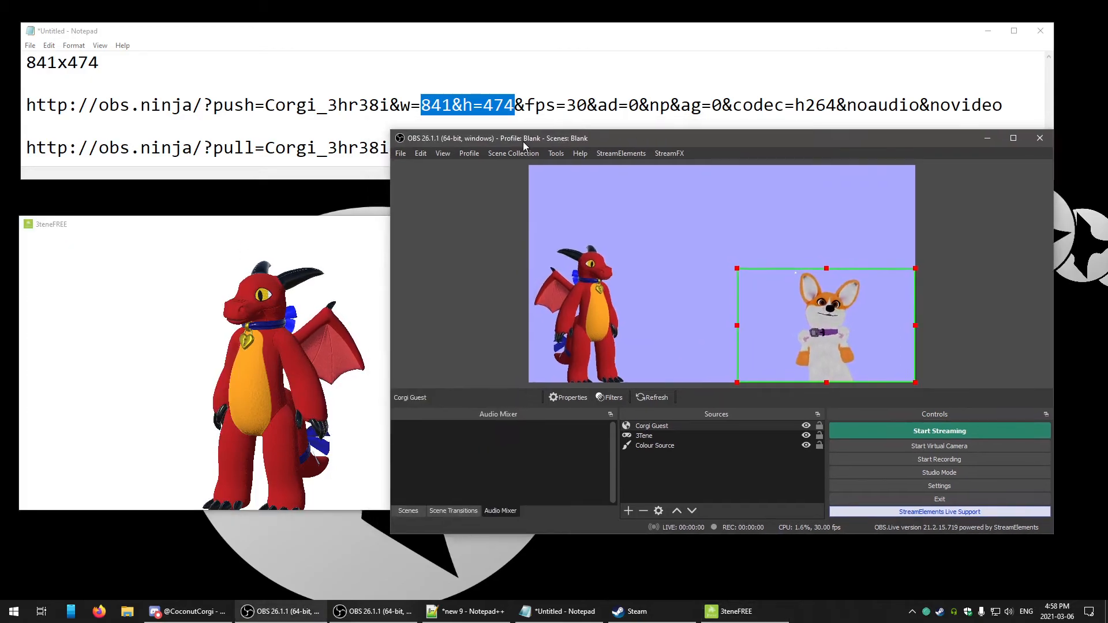
pyautogui.click(670, 479)
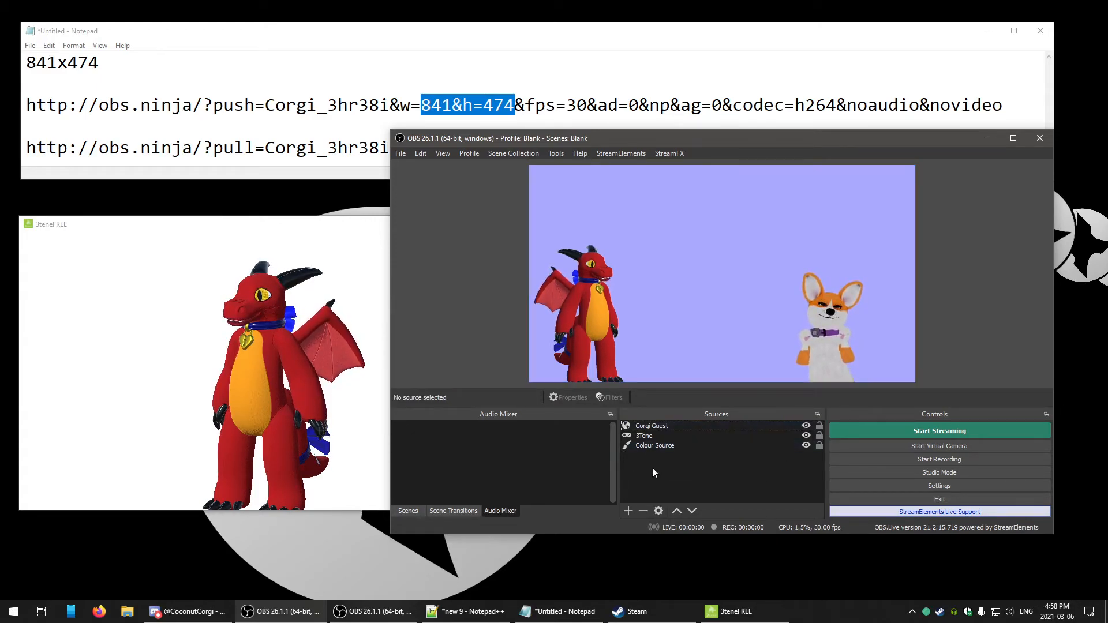
# - Give the 3Tene dragon source a Colour Correction effect filter
pyautogui.click(650, 437)
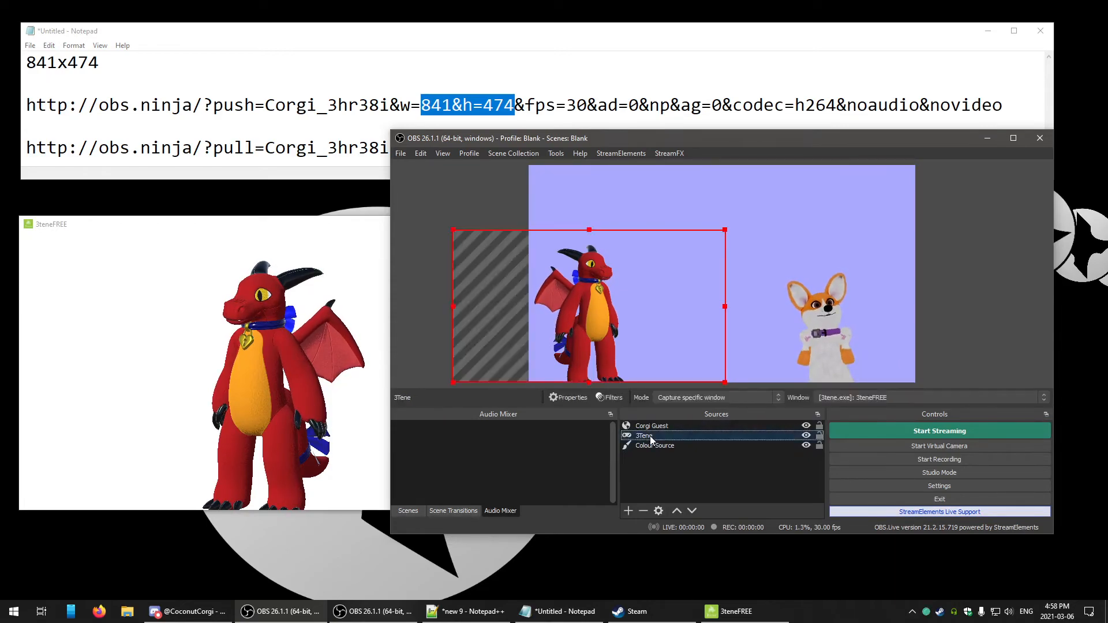
pyautogui.doubleClick(650, 439)
pyautogui.click(902, 494)
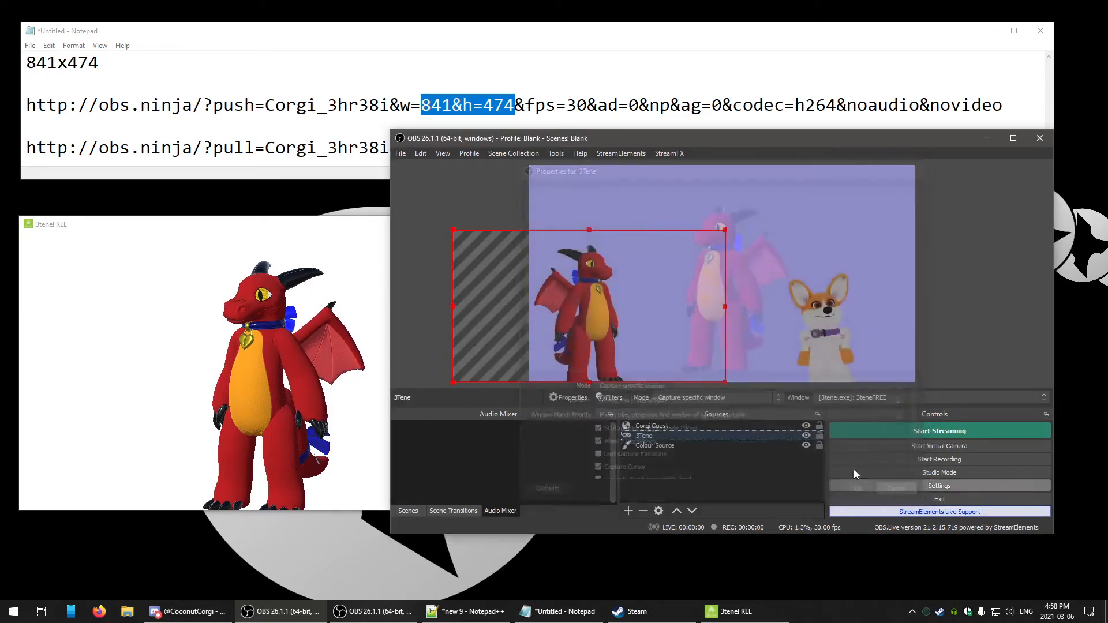
pyautogui.click(607, 393)
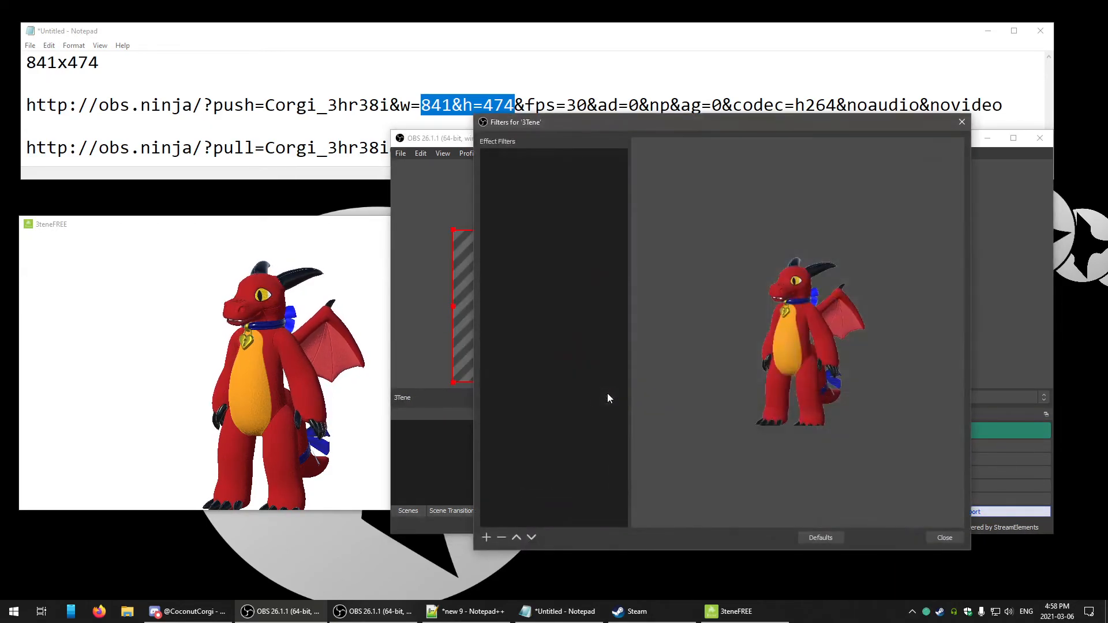
pyautogui.click(486, 537)
pyautogui.click(545, 365)
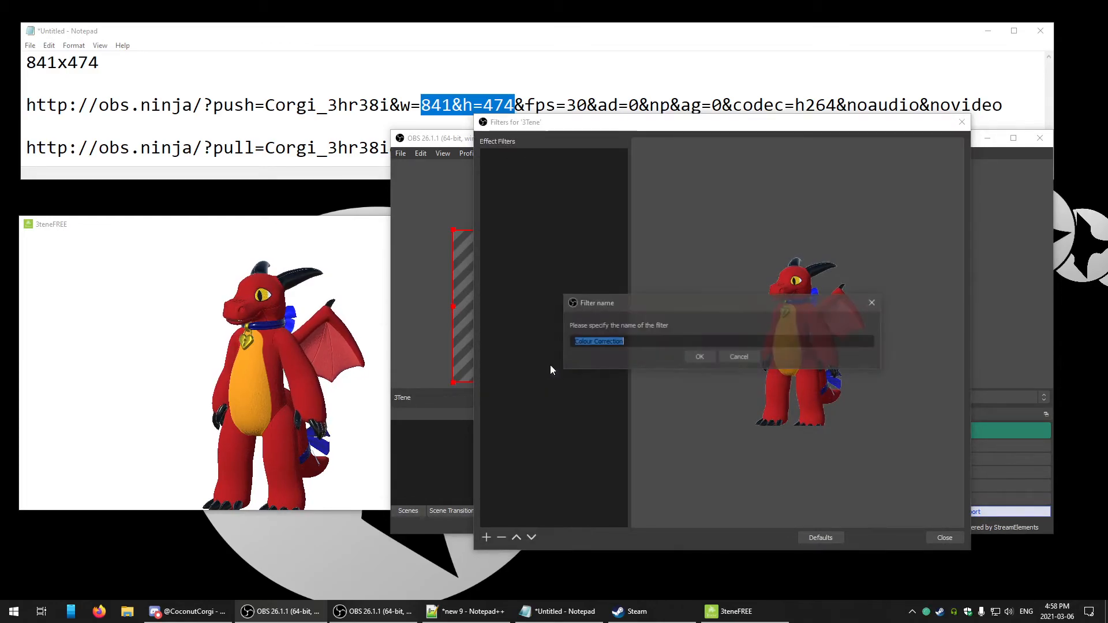
pyautogui.click(695, 354)
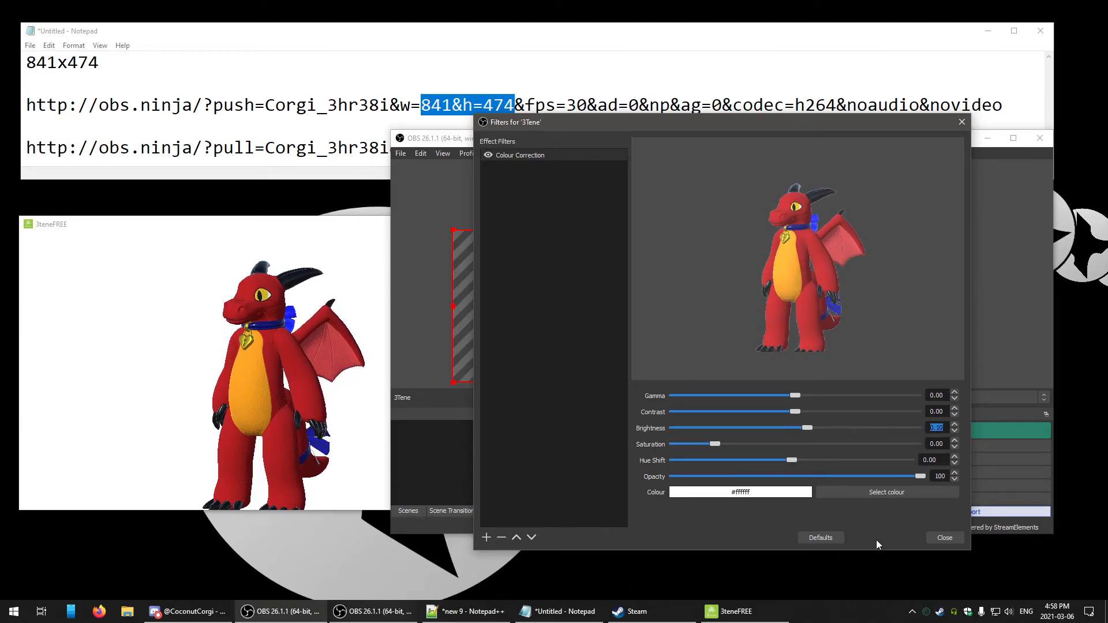
pyautogui.click(945, 538)
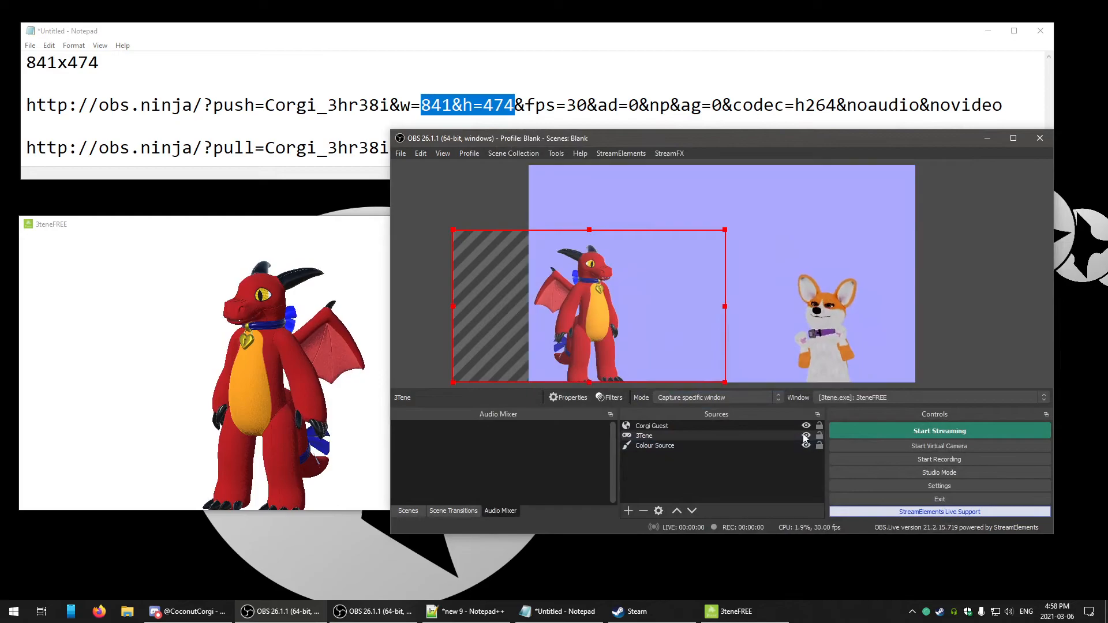
# - Hide the Corgi Guest and set the Colour Source background to black #000000
pyautogui.click(806, 426)
pyautogui.doubleClick(695, 445)
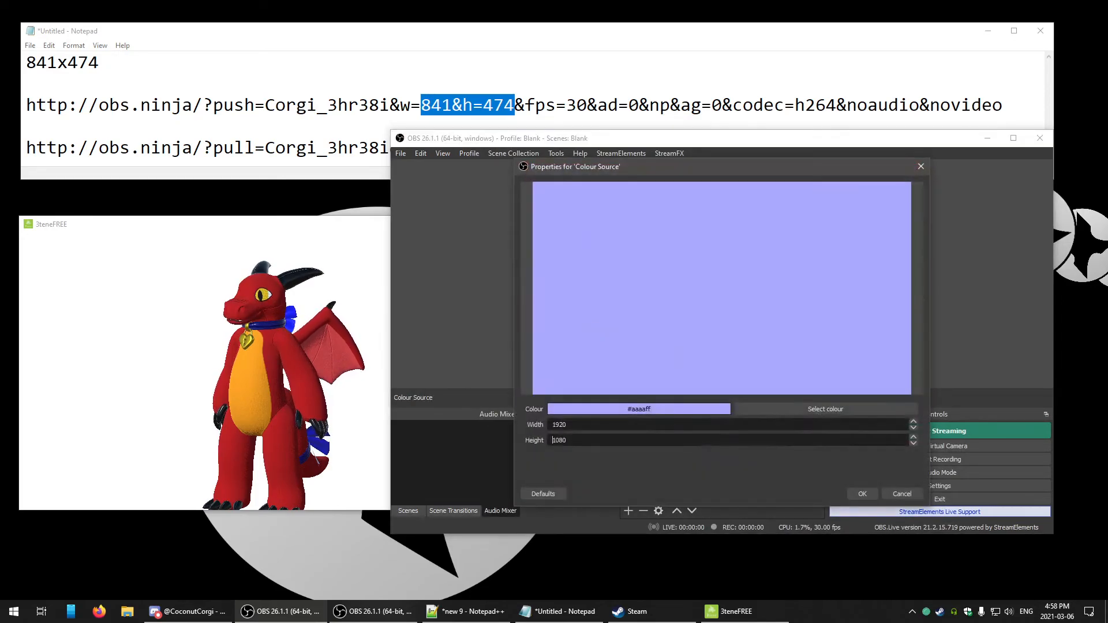
pyautogui.click(767, 408)
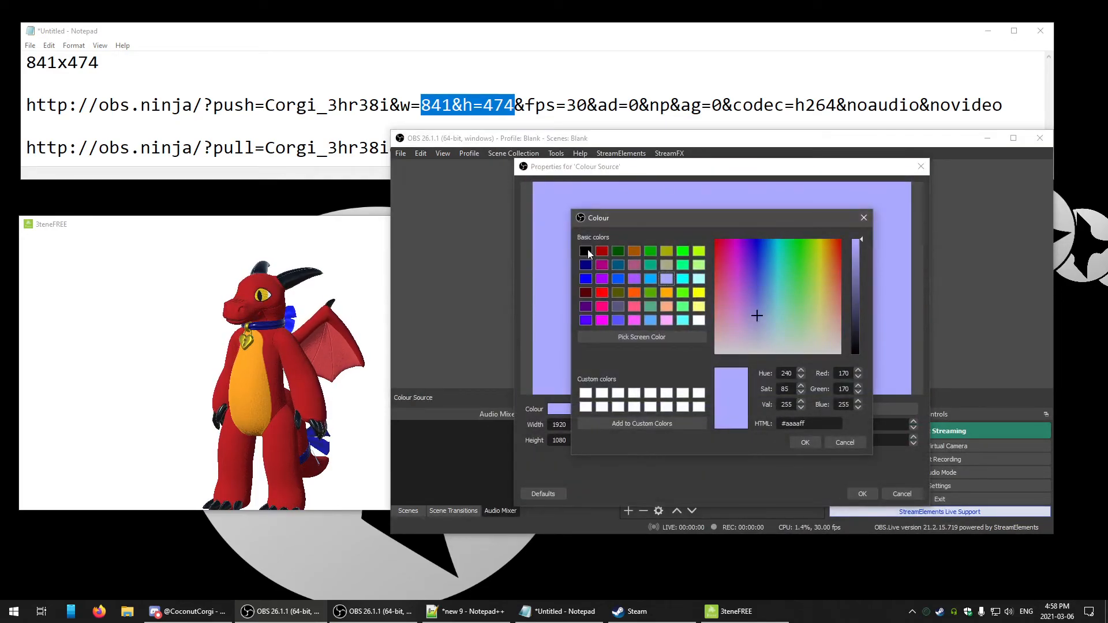
pyautogui.click(586, 251)
pyautogui.click(805, 442)
pyautogui.click(860, 494)
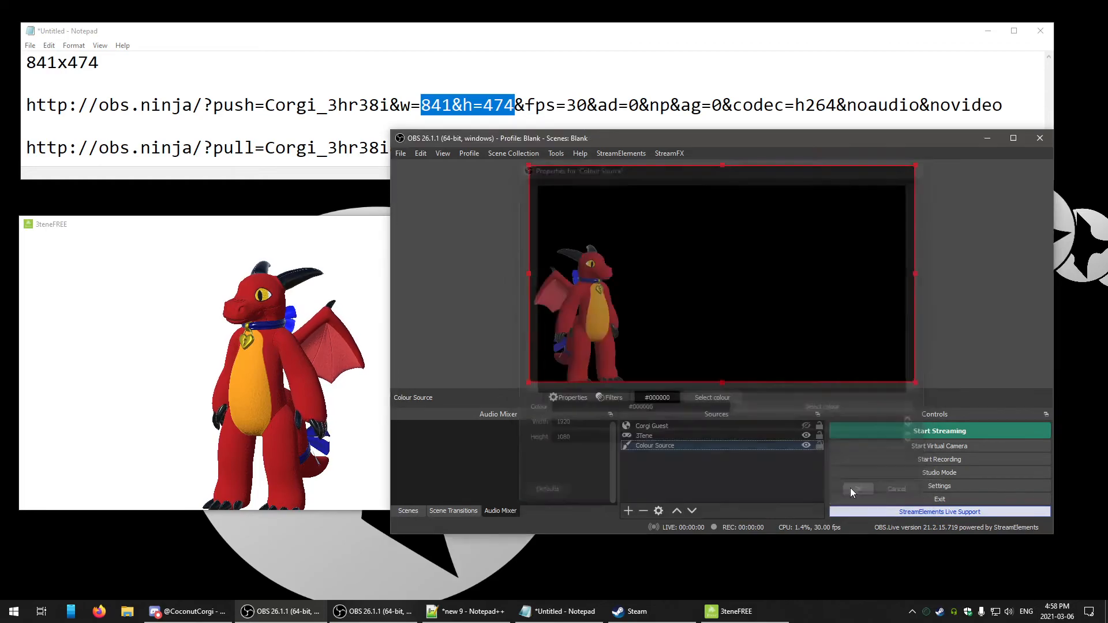
pyautogui.moveTo(594, 318)
pyautogui.mouseDown()
pyautogui.moveTo(708, 306)
pyautogui.moveTo(589, 319)
pyautogui.mouseUp()
pyautogui.click(646, 435)
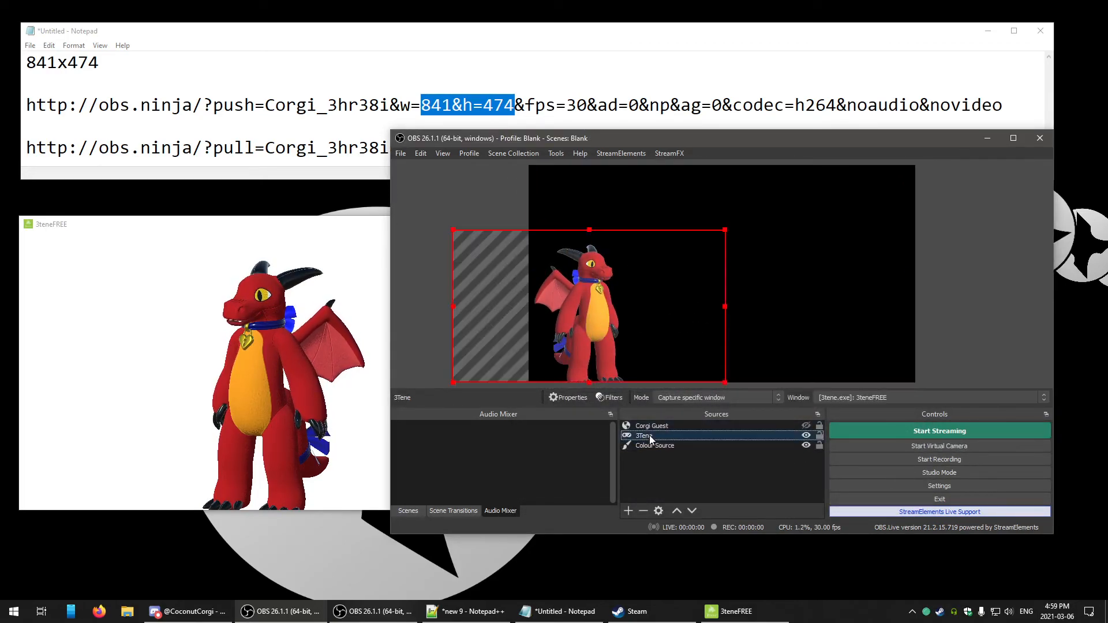
# - Make the 3Tene dragon source fill the whole scene
pyautogui.rightClick(650, 436)
pyautogui.moveTo(757, 310)
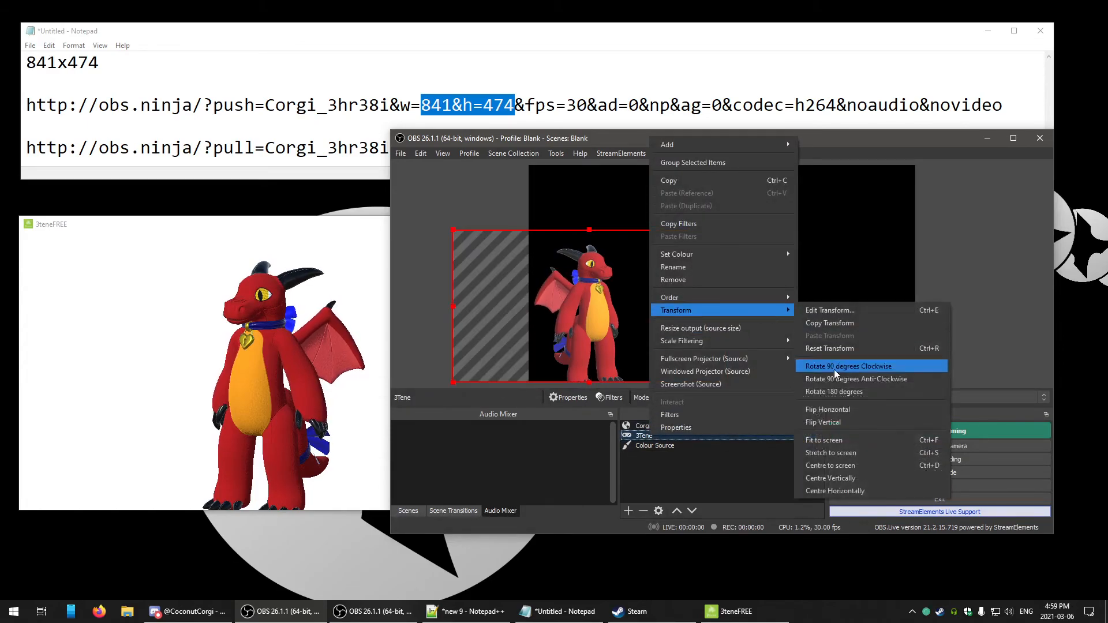
pyautogui.click(834, 440)
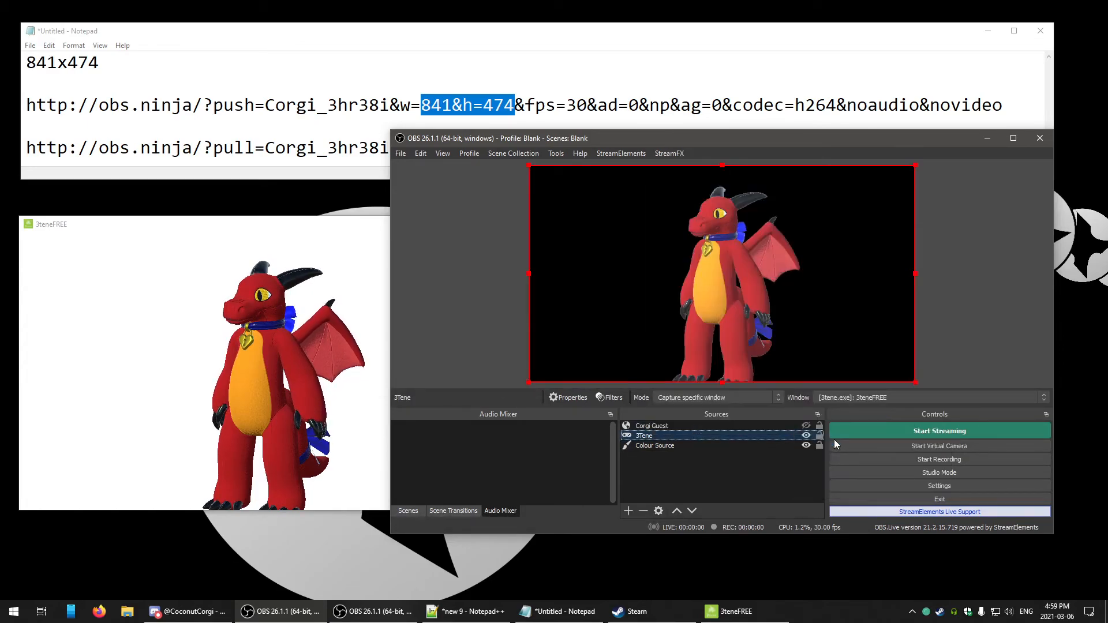
# - Check the video resolution in Settings > Video and close without changing anything
pyautogui.click(938, 486)
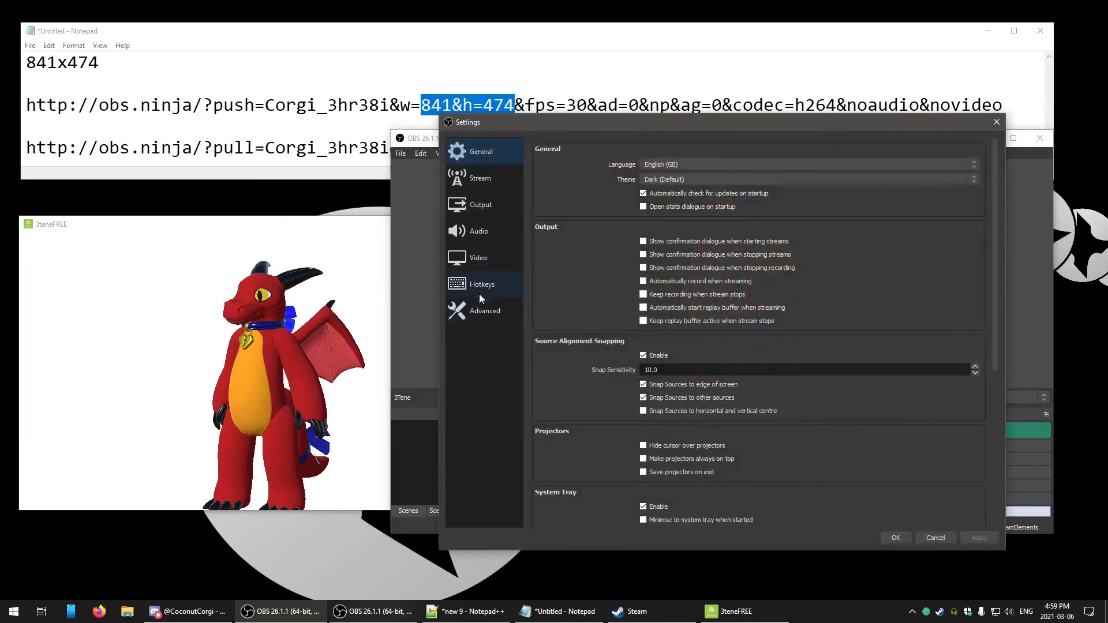
pyautogui.click(479, 260)
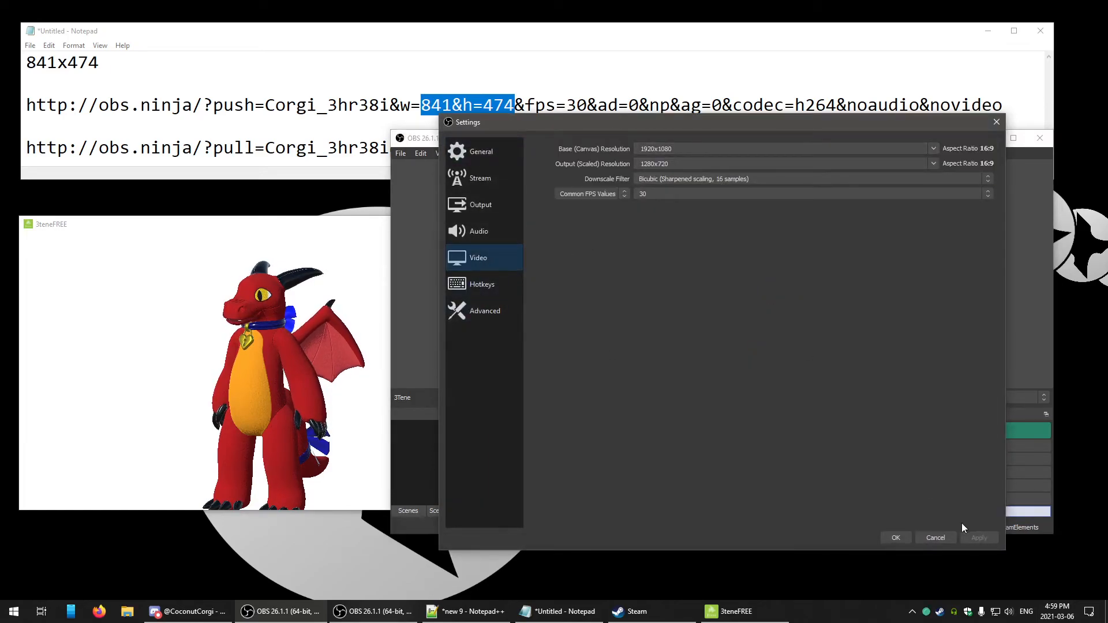
pyautogui.click(935, 537)
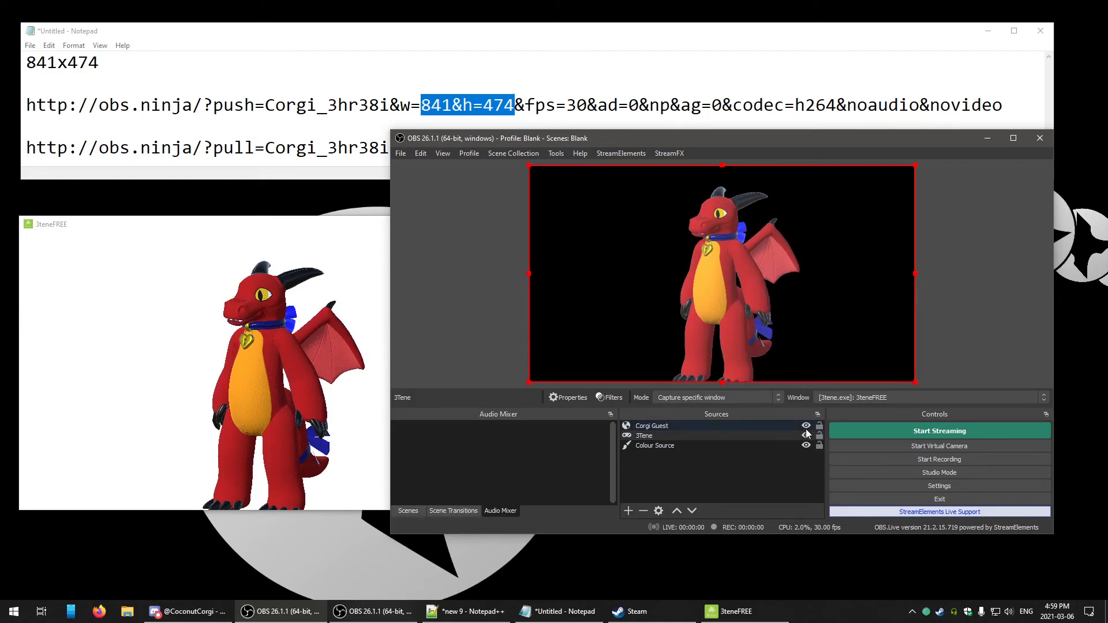
# - Shrink the dragon into the bottom-left of the canvas, then select Corgi Guest
pyautogui.moveTo(916, 165); pyautogui.dragTo(676, 275)
pyautogui.moveTo(625, 306)
pyautogui.mouseDown()
pyautogui.moveTo(622, 321)
pyautogui.moveTo(621, 305)
pyautogui.mouseUp()
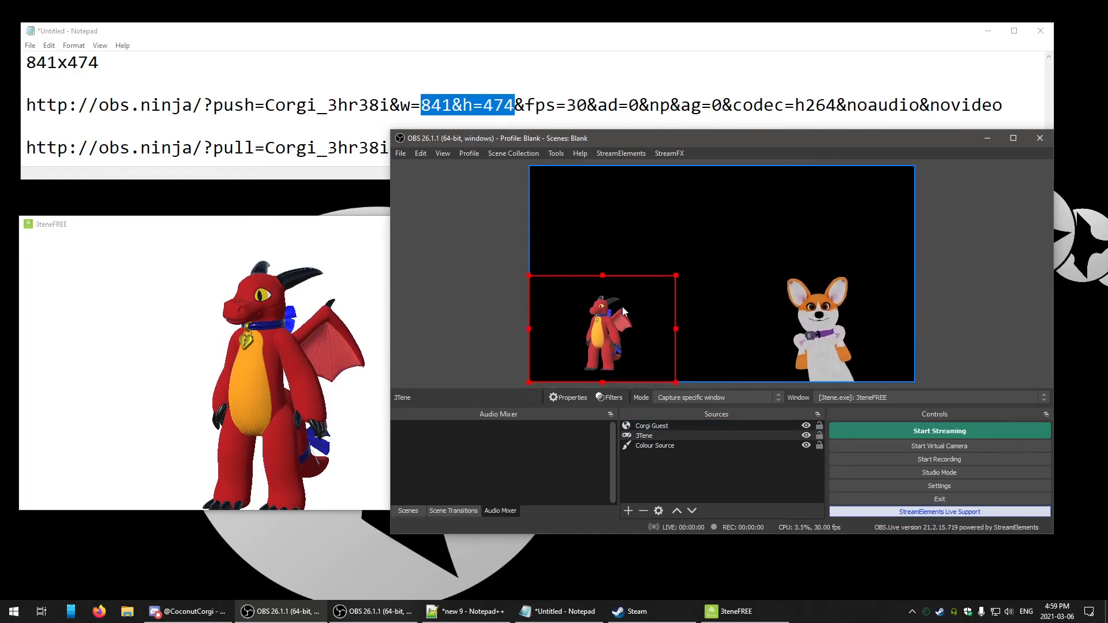
pyautogui.click(734, 456)
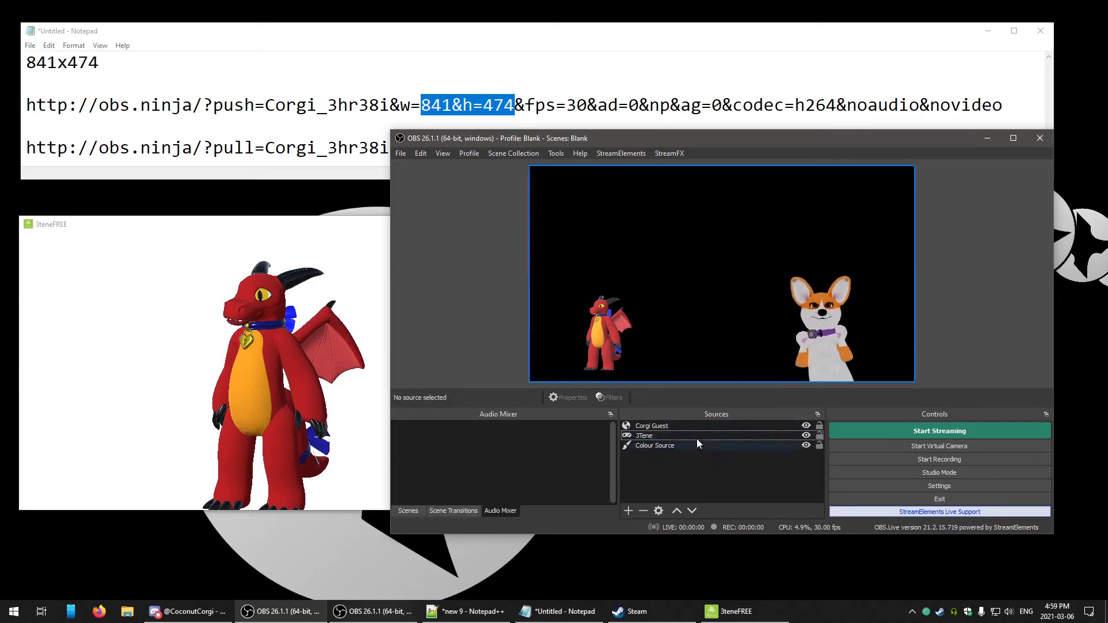
pyautogui.click(655, 427)
# - Delete Corgi Guest's Chroma Key filter and move the Filters window aside to see the preview
pyautogui.click(611, 399)
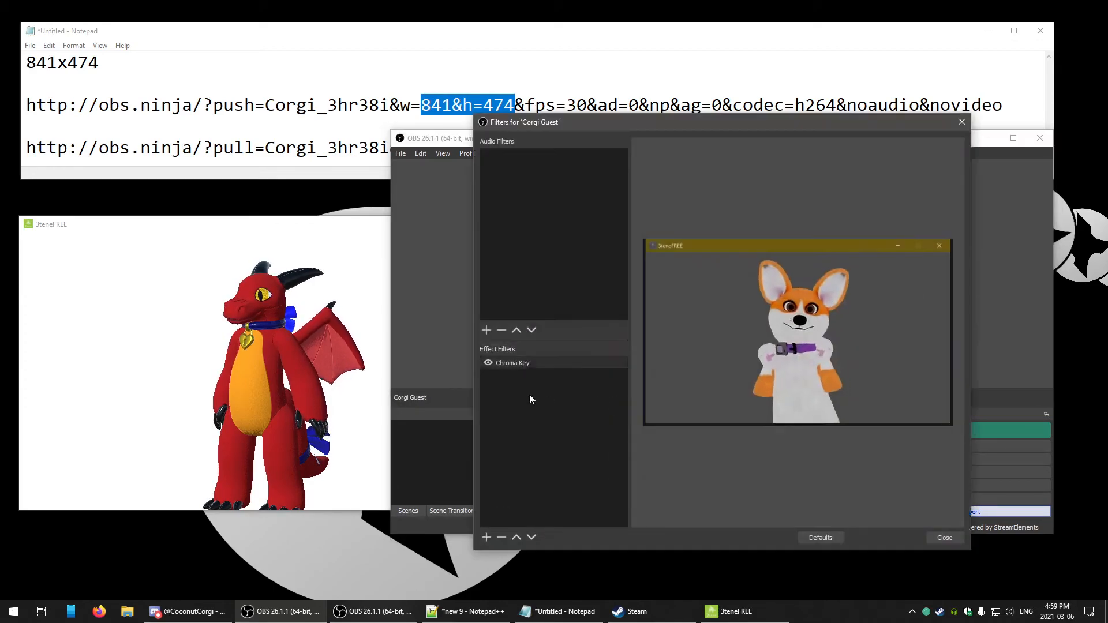
pyautogui.click(502, 538)
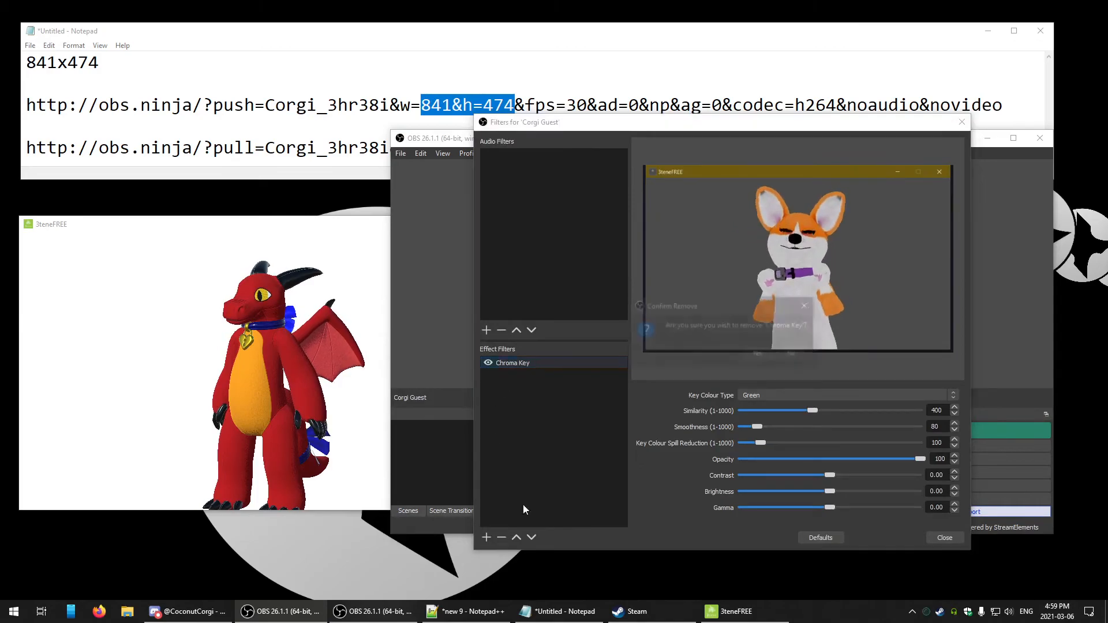
pyautogui.click(762, 353)
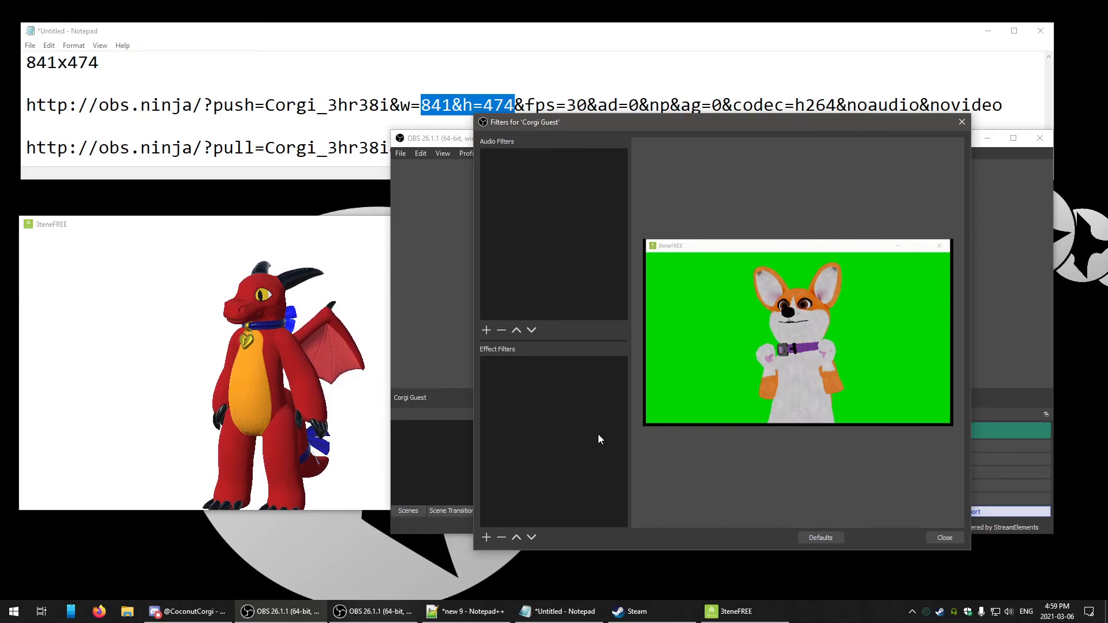
pyautogui.moveTo(814, 123); pyautogui.dragTo(566, 106)
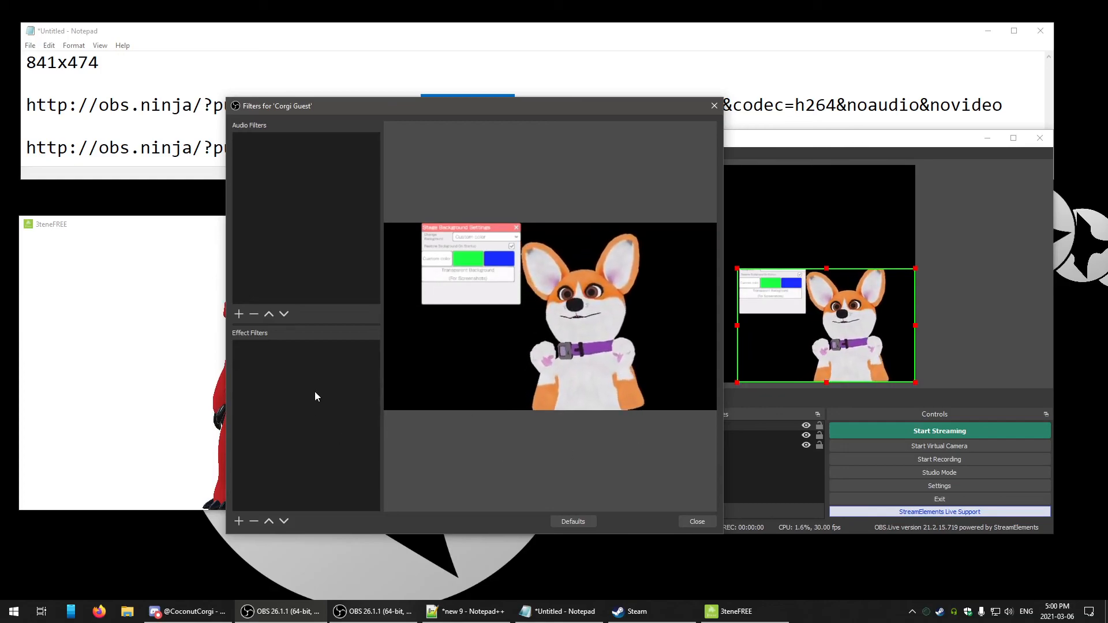
# - Add a Luma Key filter to Corgi Guest, raising Luma Min to 0.01 and Min Smooth to 0.08
pyautogui.click(239, 521)
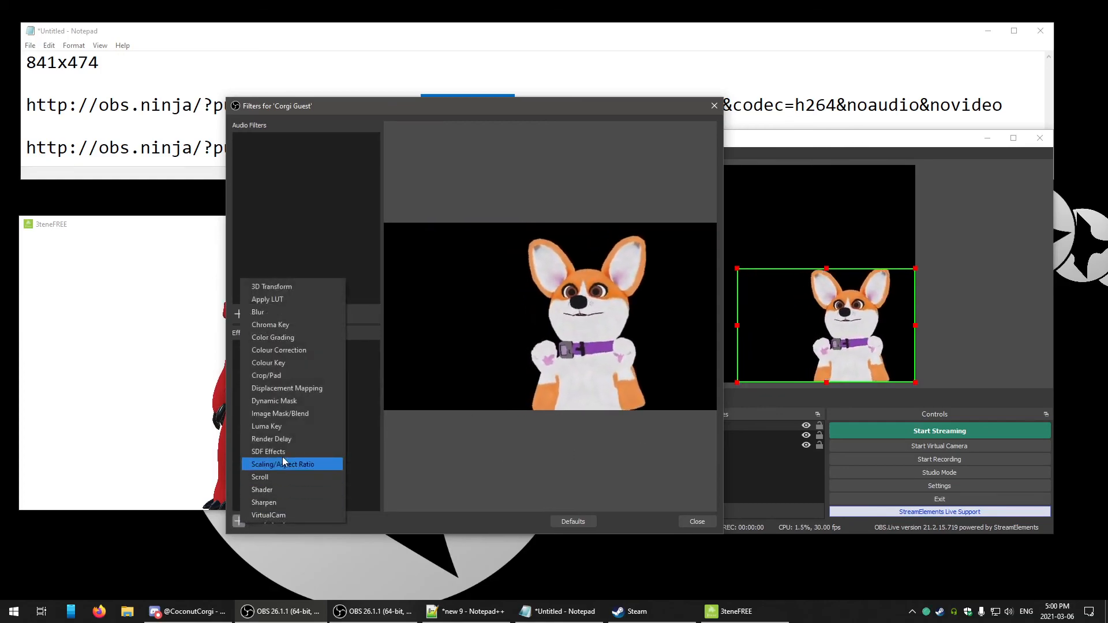
pyautogui.click(289, 427)
pyautogui.click(452, 341)
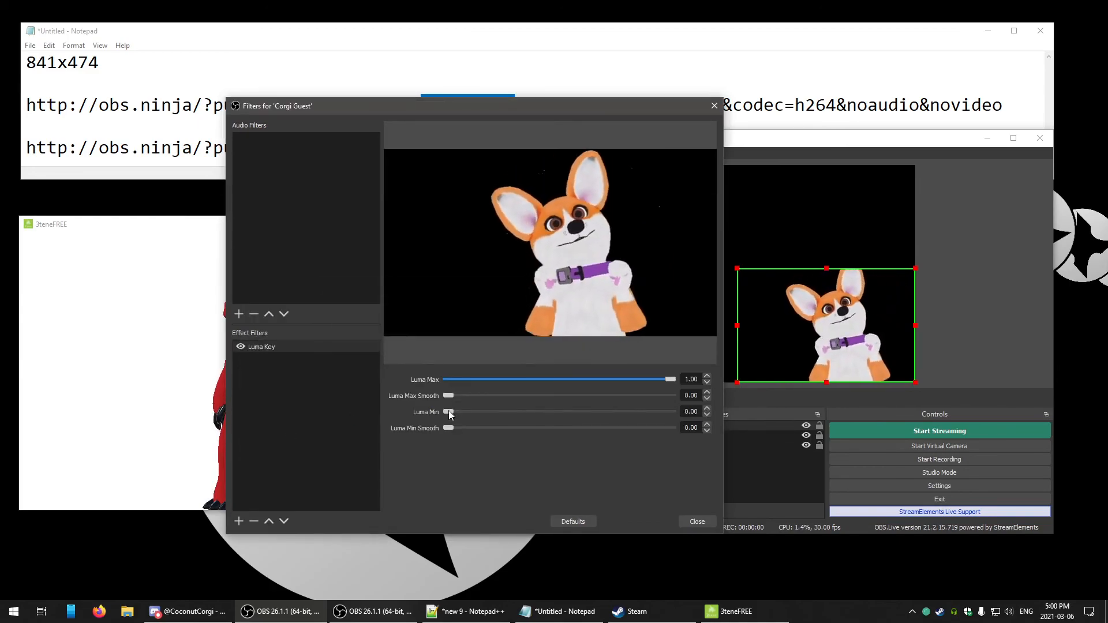
pyautogui.moveTo(449, 411)
pyautogui.mouseDown()
pyautogui.moveTo(455, 428)
pyautogui.moveTo(467, 421)
pyautogui.mouseUp()
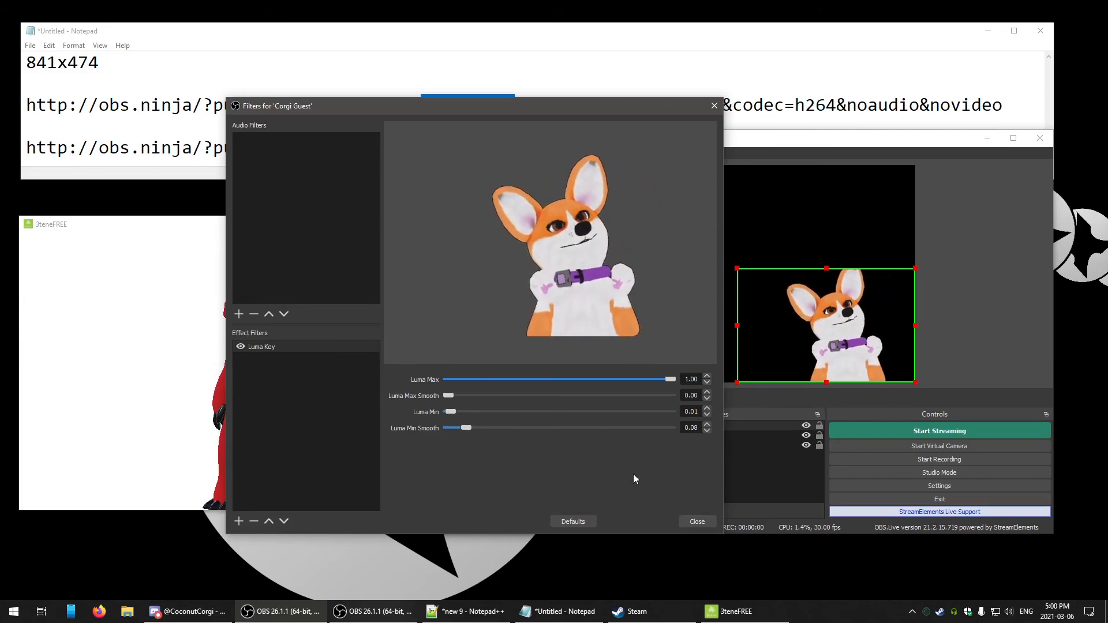
# - Add a Colour Correction filter with Brightness -0.10, then close the filters window
pyautogui.click(239, 521)
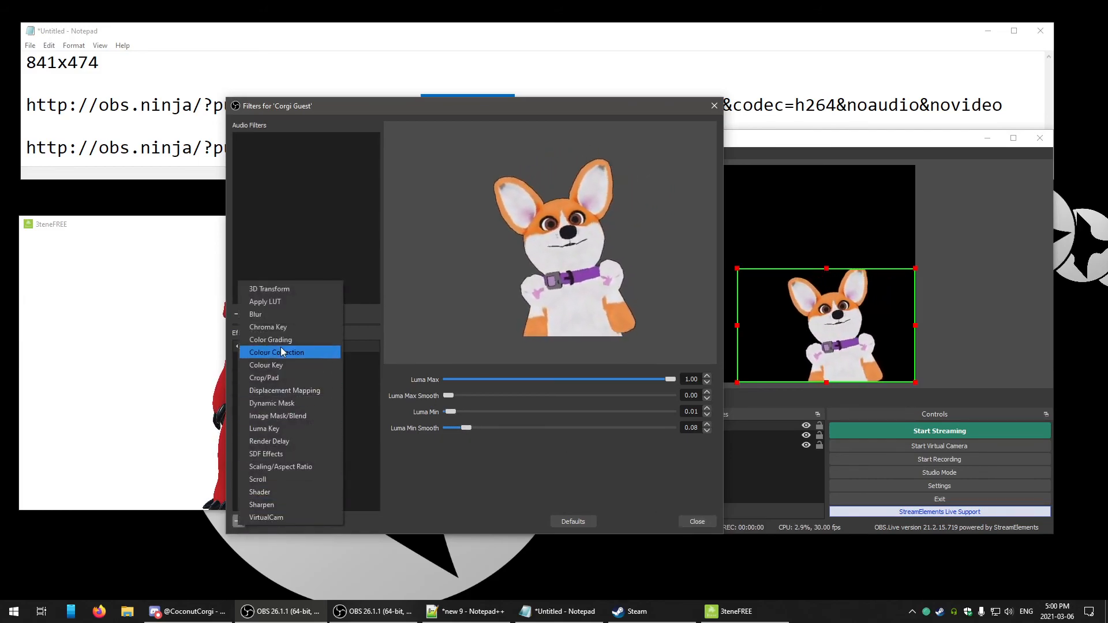
pyautogui.click(280, 349)
pyautogui.click(465, 341)
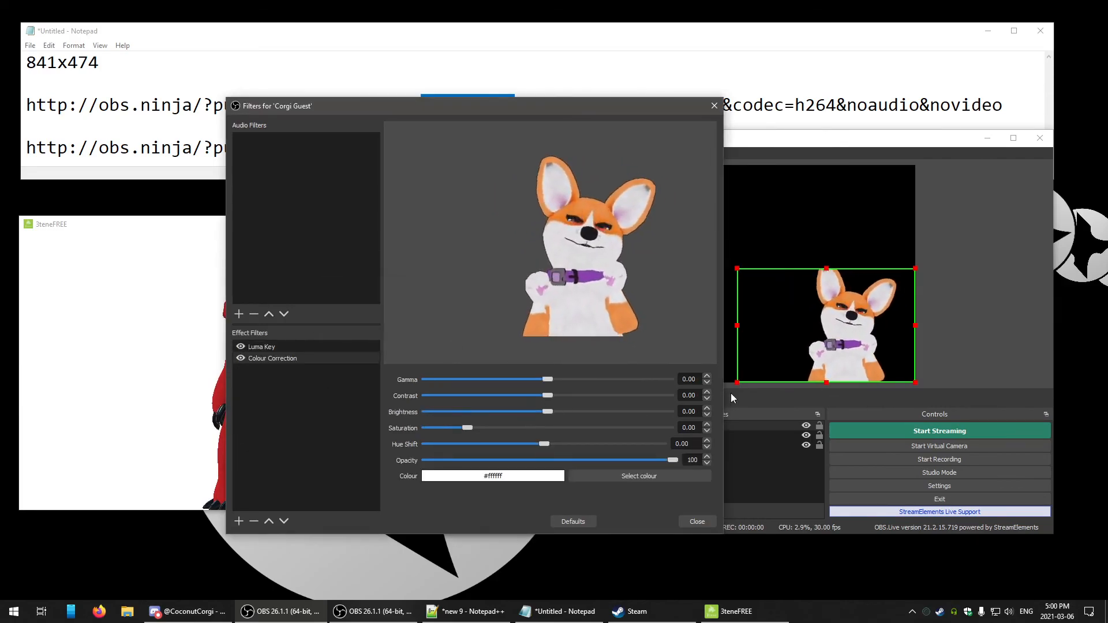
pyautogui.click(709, 416)
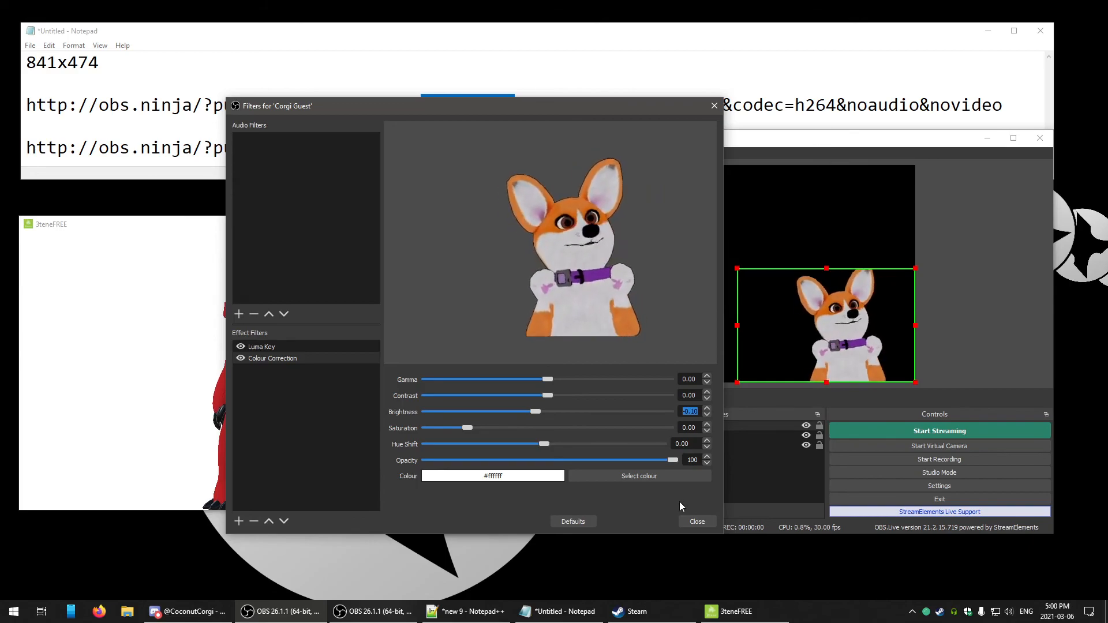
pyautogui.click(697, 522)
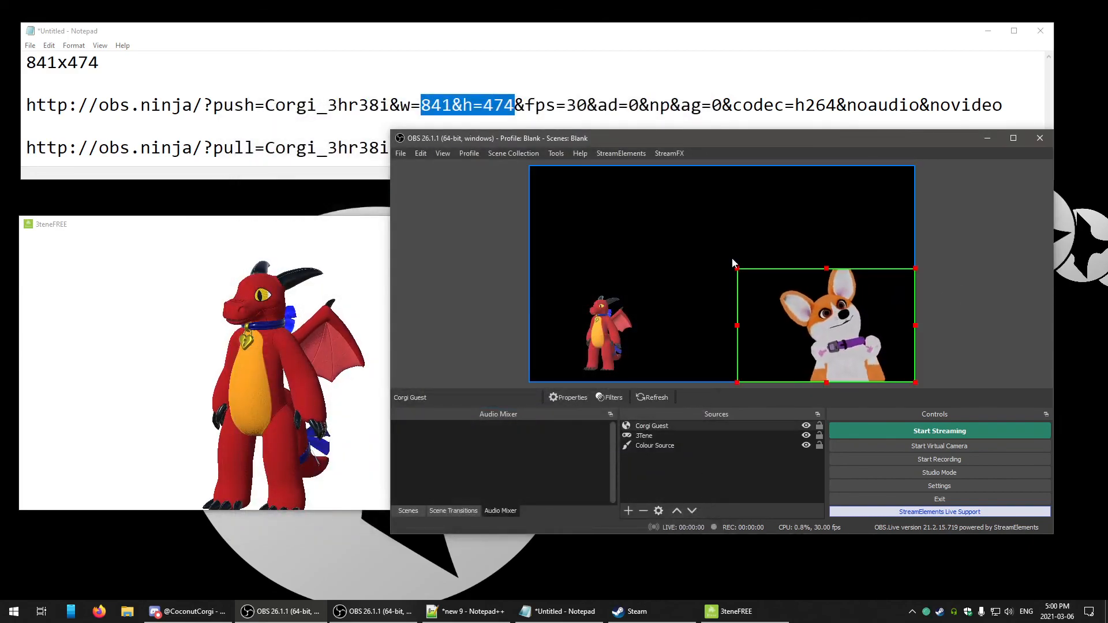
# - Resize the corgi guest and rough out the dragon and corgi positions in the preview
pyautogui.moveTo(737, 266); pyautogui.dragTo(589, 169)
pyautogui.click(923, 291)
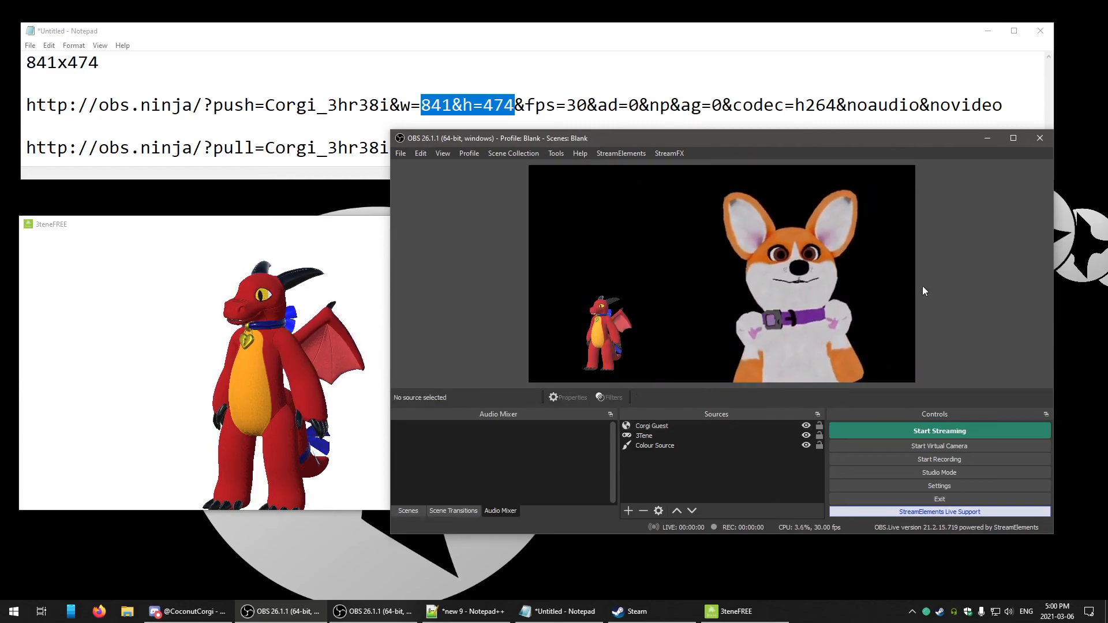
pyautogui.click(597, 339)
pyautogui.moveTo(586, 316); pyautogui.dragTo(710, 264)
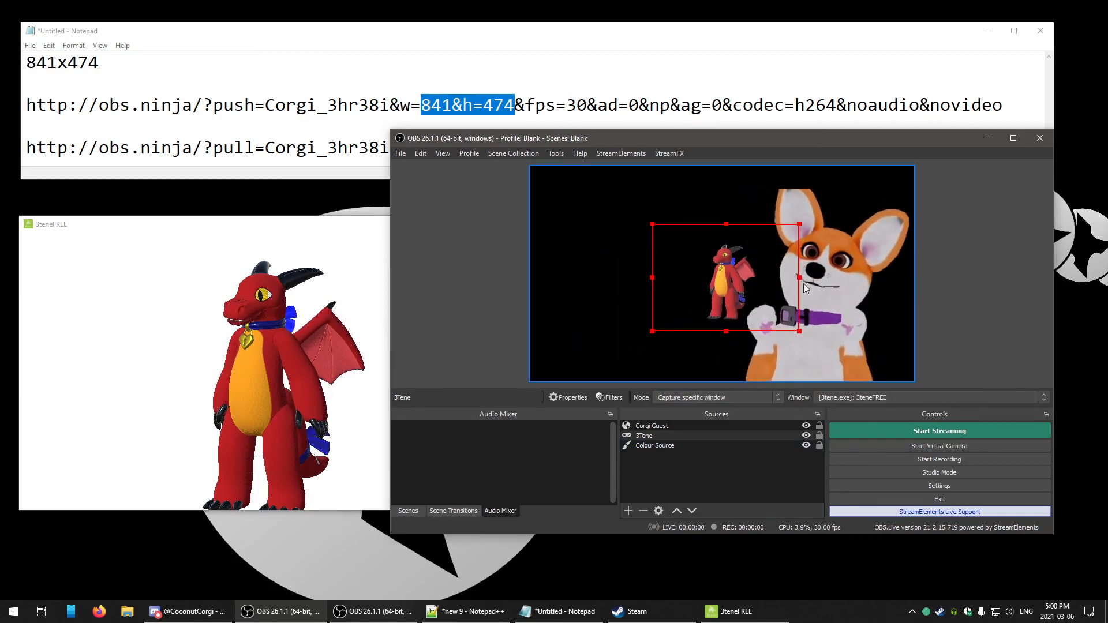
pyautogui.click(953, 278)
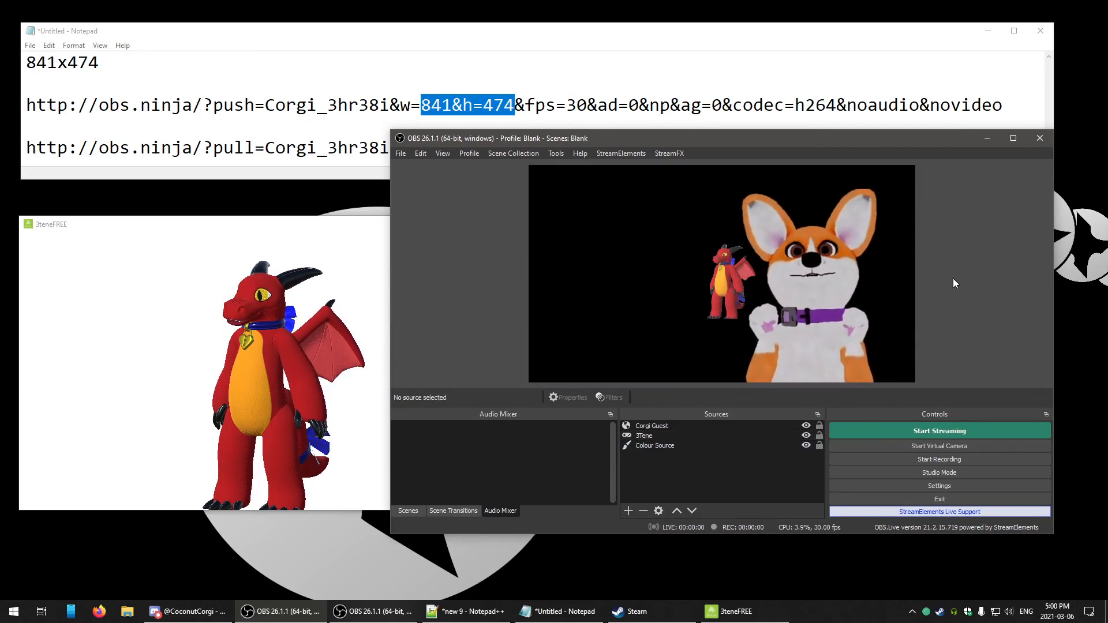
pyautogui.click(750, 289)
pyautogui.moveTo(750, 289); pyautogui.dragTo(810, 294)
pyautogui.click(751, 283)
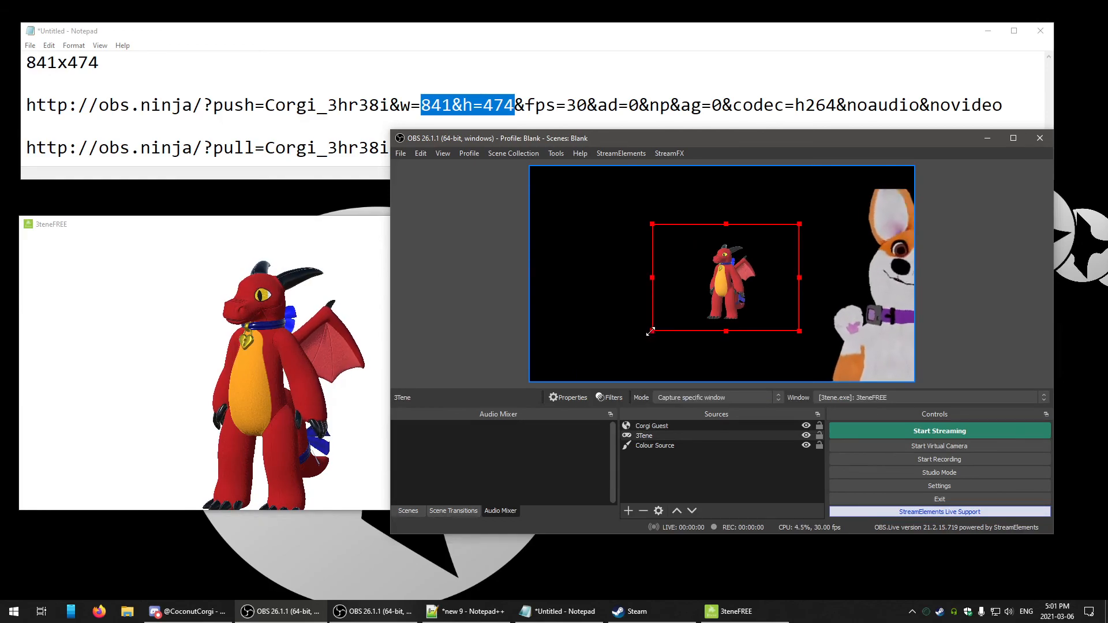
# - Enlarge the dragon to full canvas height at top-left and place the corgi to its right
pyautogui.moveTo(651, 331); pyautogui.dragTo(409, 483)
pyautogui.moveTo(625, 319); pyautogui.dragTo(745, 260)
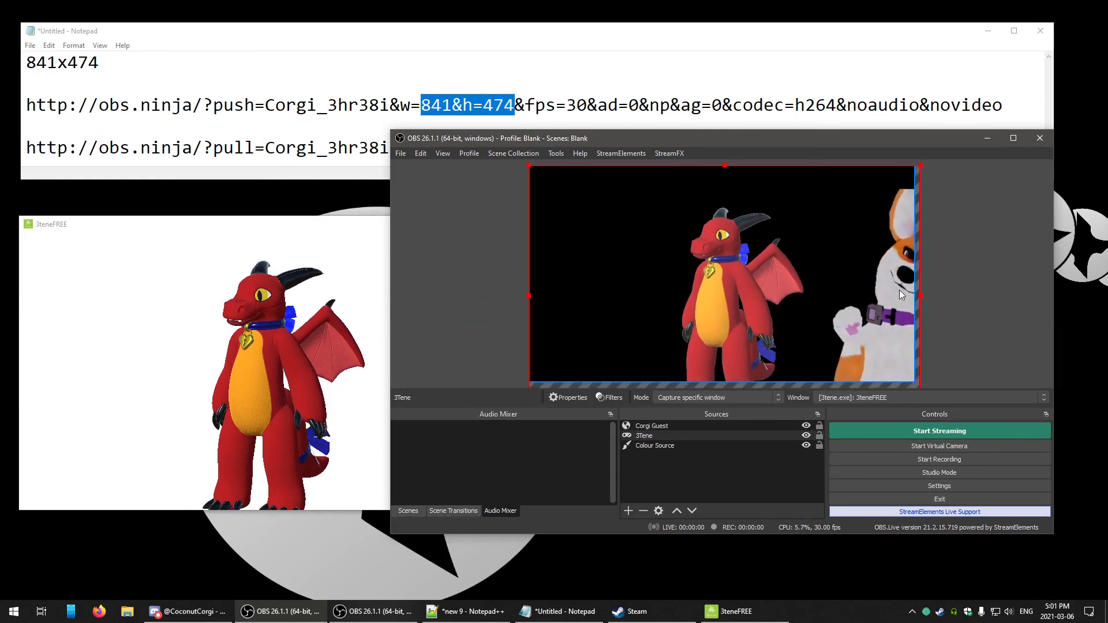
pyautogui.click(669, 426)
pyautogui.moveTo(876, 301); pyautogui.dragTo(825, 301)
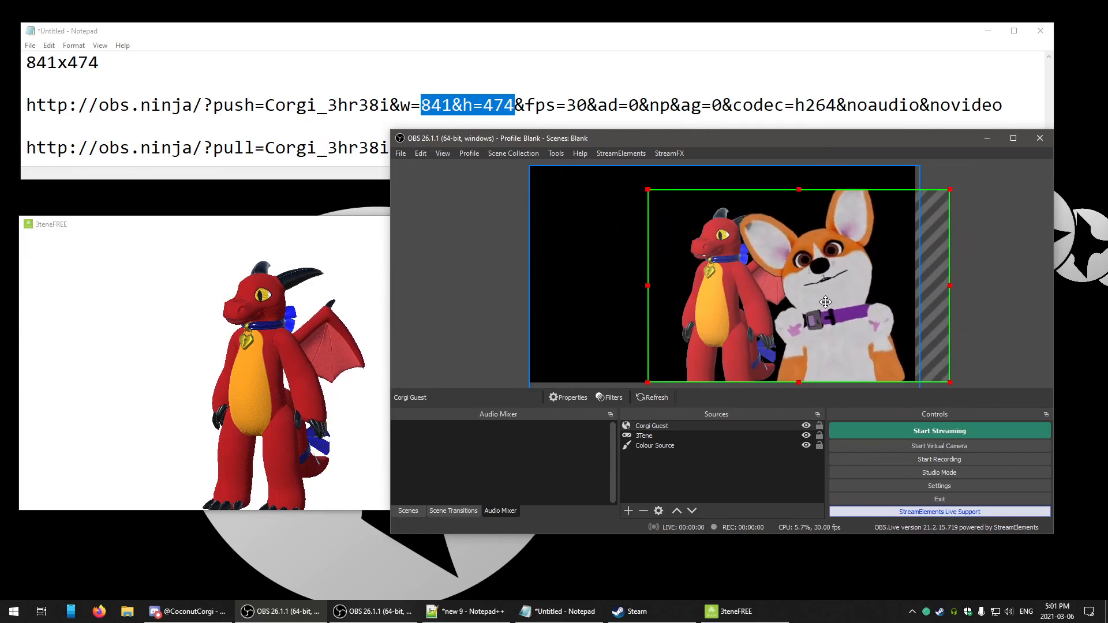
# - Delete the 3Tene source's Colour Correction filter, close its Filters window, and deselect the source
pyautogui.click(644, 437)
pyautogui.click(610, 398)
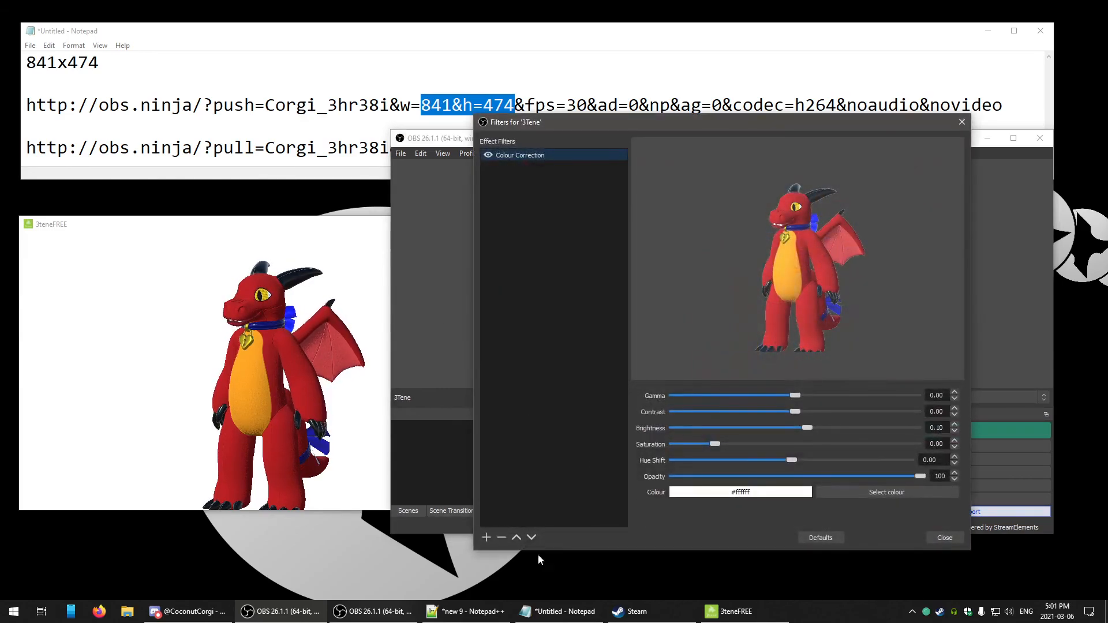
pyautogui.click(503, 539)
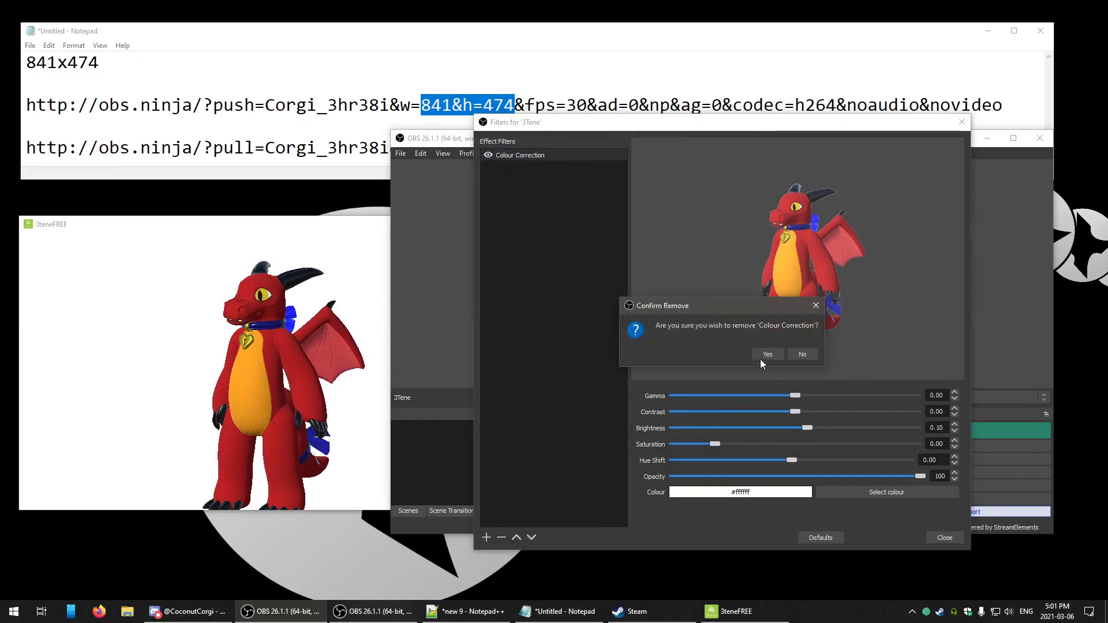
pyautogui.click(765, 354)
pyautogui.click(945, 538)
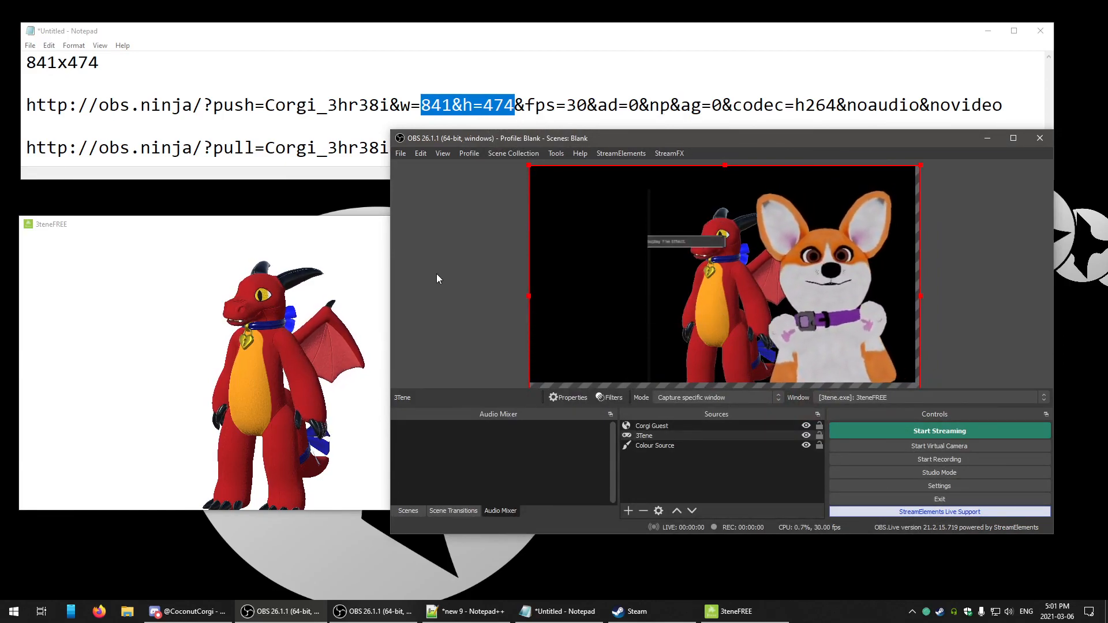
pyautogui.click(1038, 265)
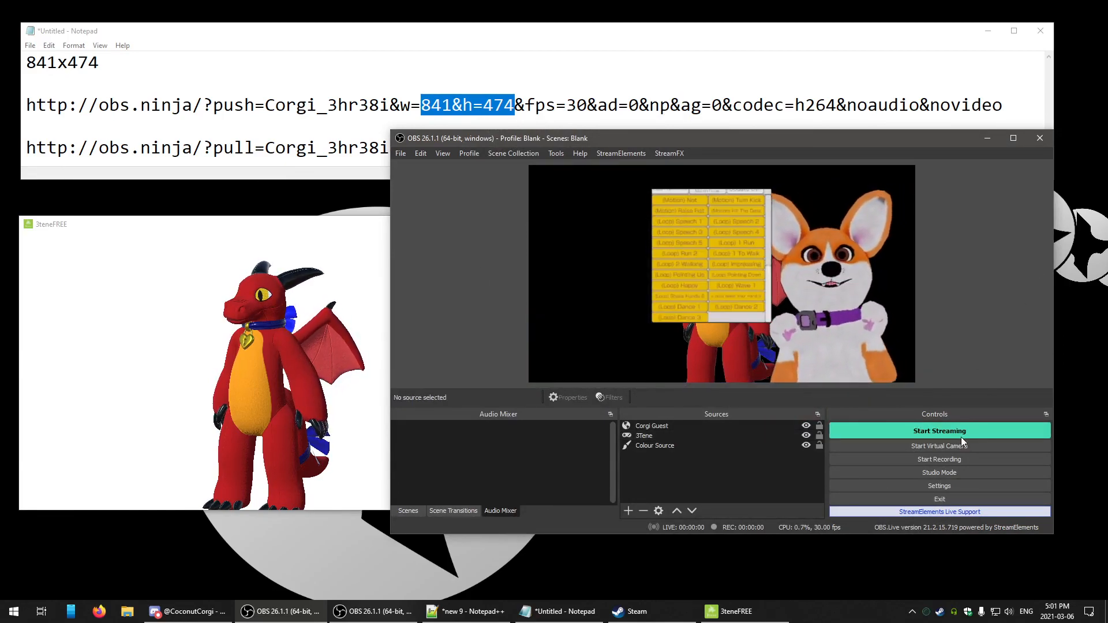